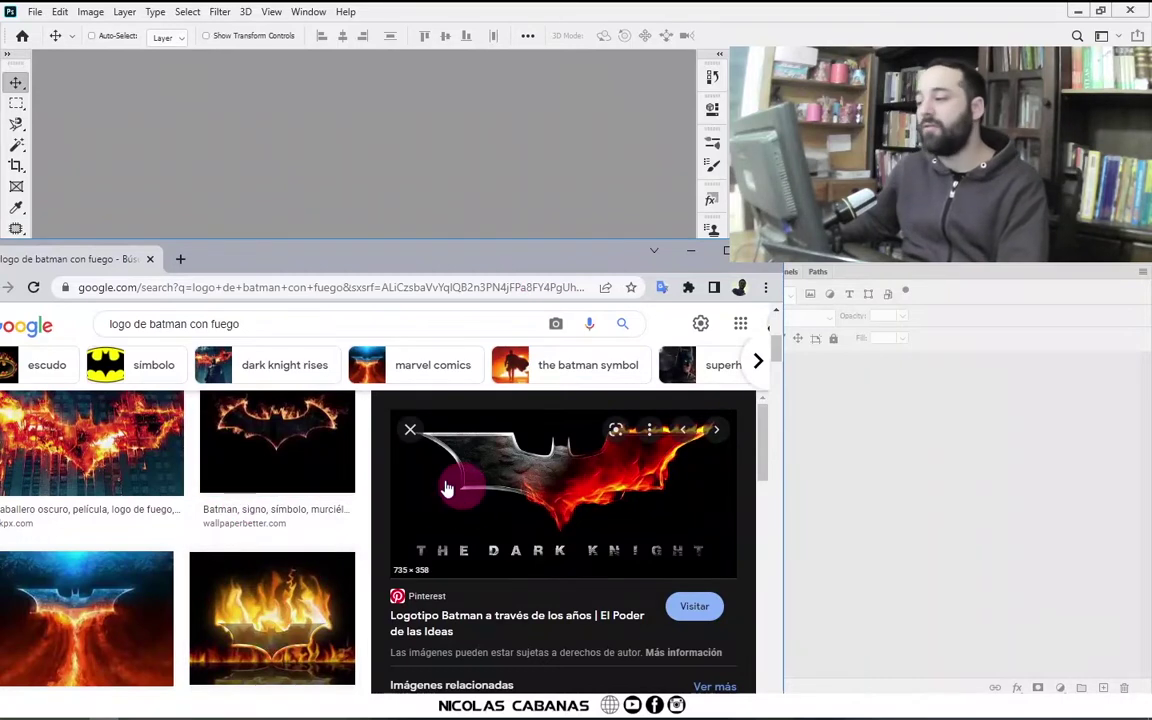
Step: Copy the flaming Dark Knight logo from Google Images, then minimize Chrome
right_click(560, 490)
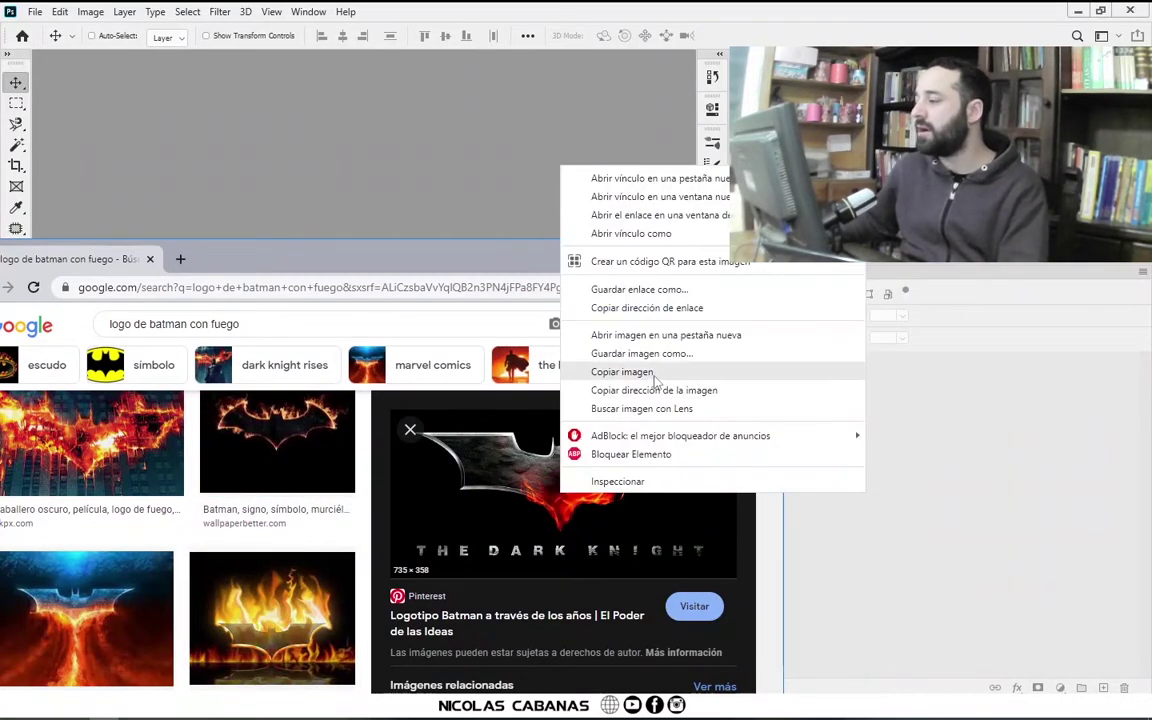
left_click(612, 370)
left_click(689, 262)
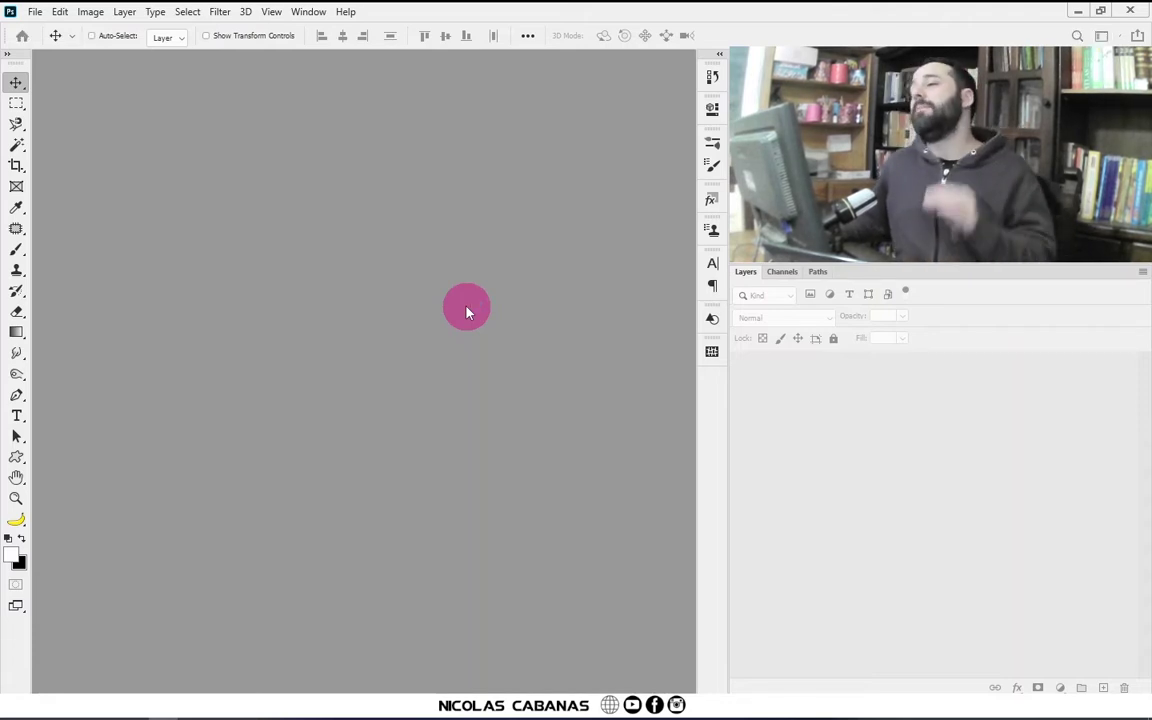
Step: Create a 735×358 clipboard-sized document and paste the Dark Knight logo into it
key("ctrl+n")
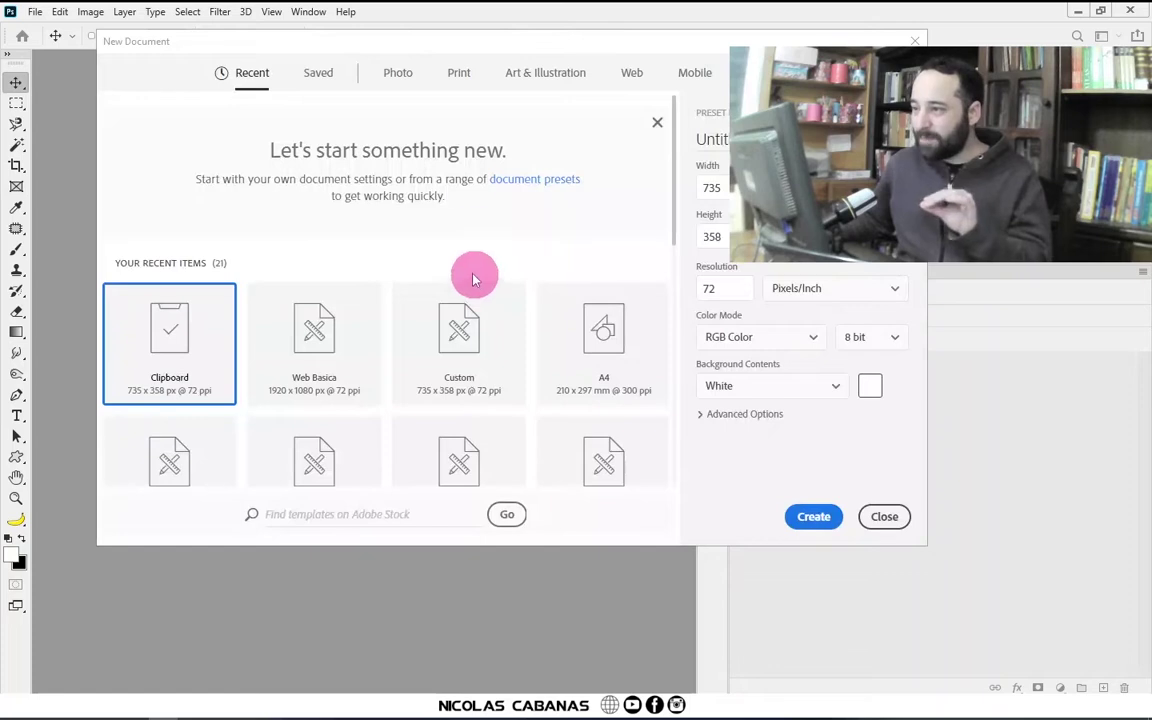
left_click_drag(481, 46, 387, 188)
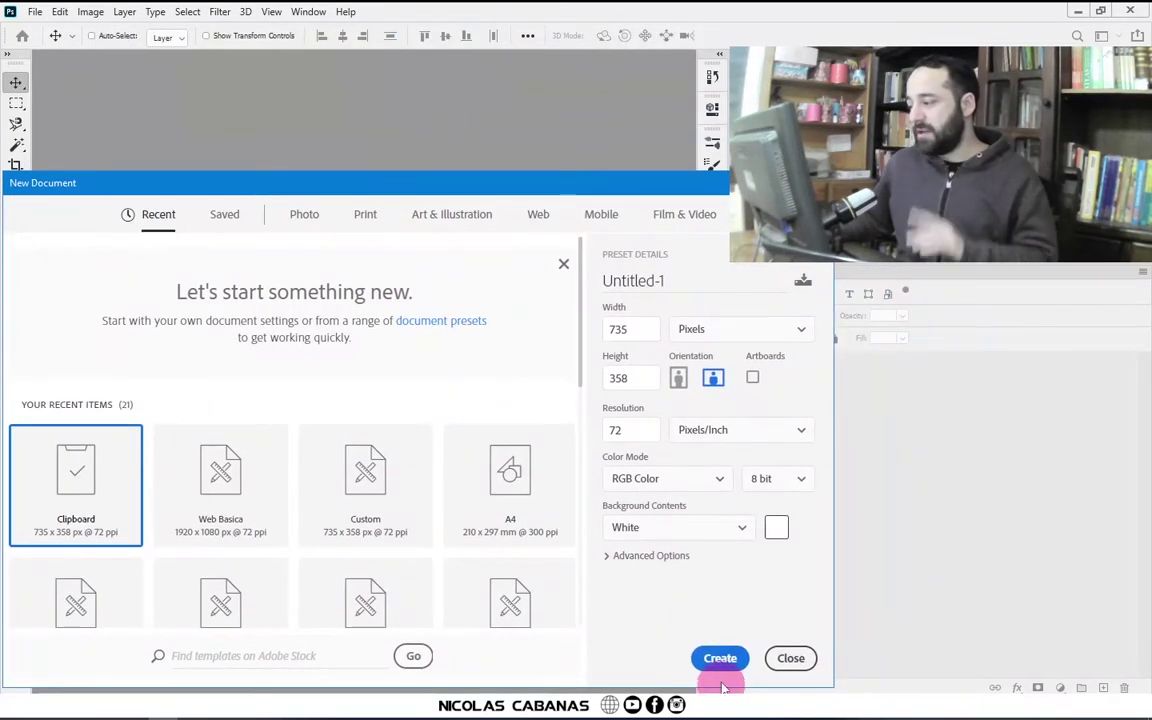
left_click(721, 658)
key("ctrl+v")
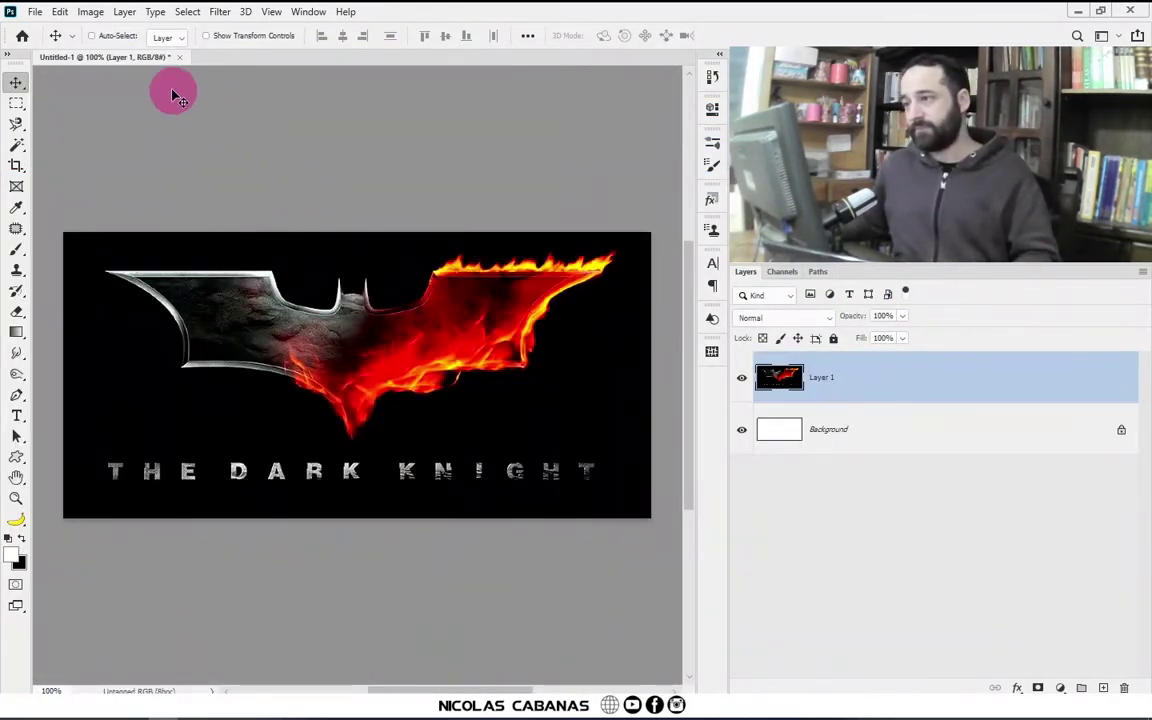
Step: Float the logo document in a small window zoomed out to 51%, then start another document
mouse_move(150, 60)
left_mouse_down()
mouse_move(185, 140)
mouse_move(215, 158)
mouse_move(162, 74)
left_mouse_up()
left_click_drag(645, 378, 395, 247)
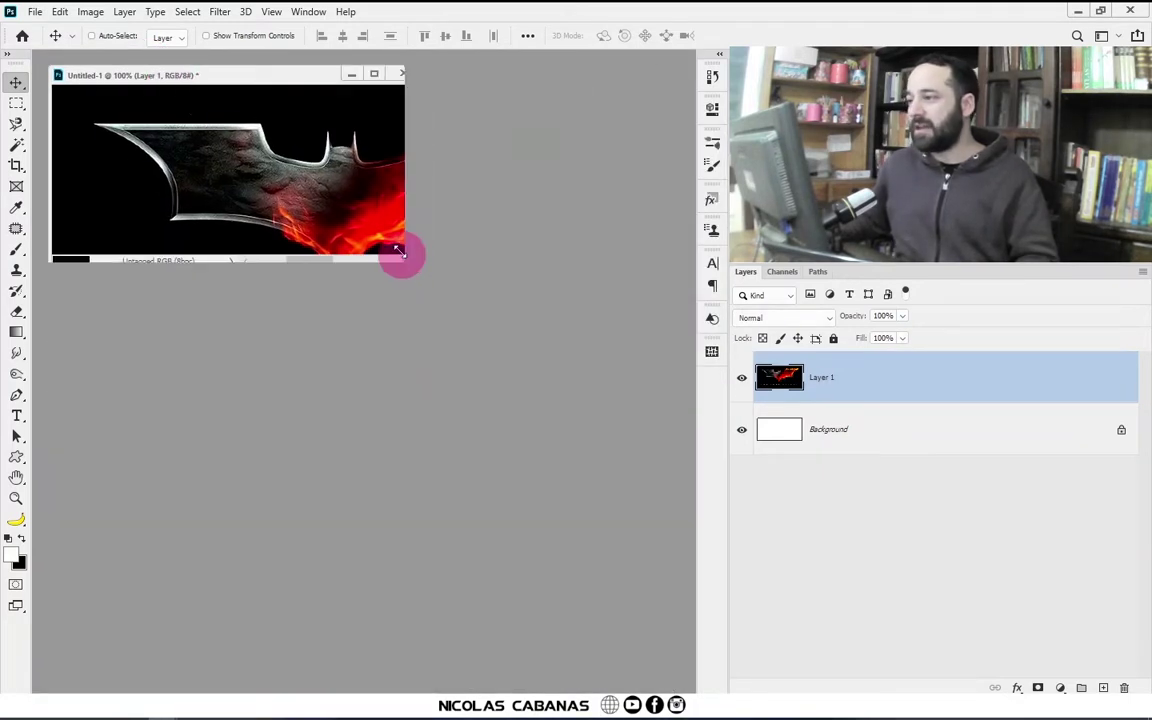
left_click_drag(285, 185, 220, 170)
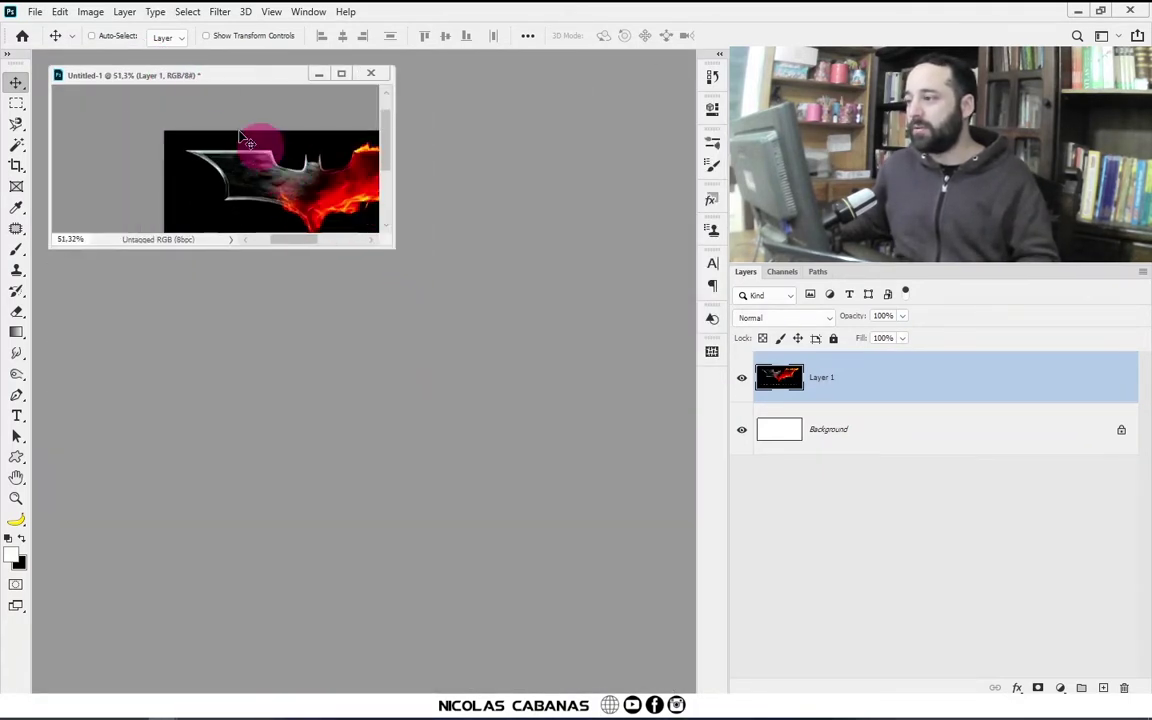
mouse_move(212, 92)
left_mouse_down()
mouse_move(231, 159)
mouse_move(215, 92)
left_mouse_up()
mouse_move(244, 200)
left_mouse_down()
mouse_move(180, 159)
mouse_move(181, 146)
left_mouse_up()
left_click(34, 11)
left_click(55, 33)
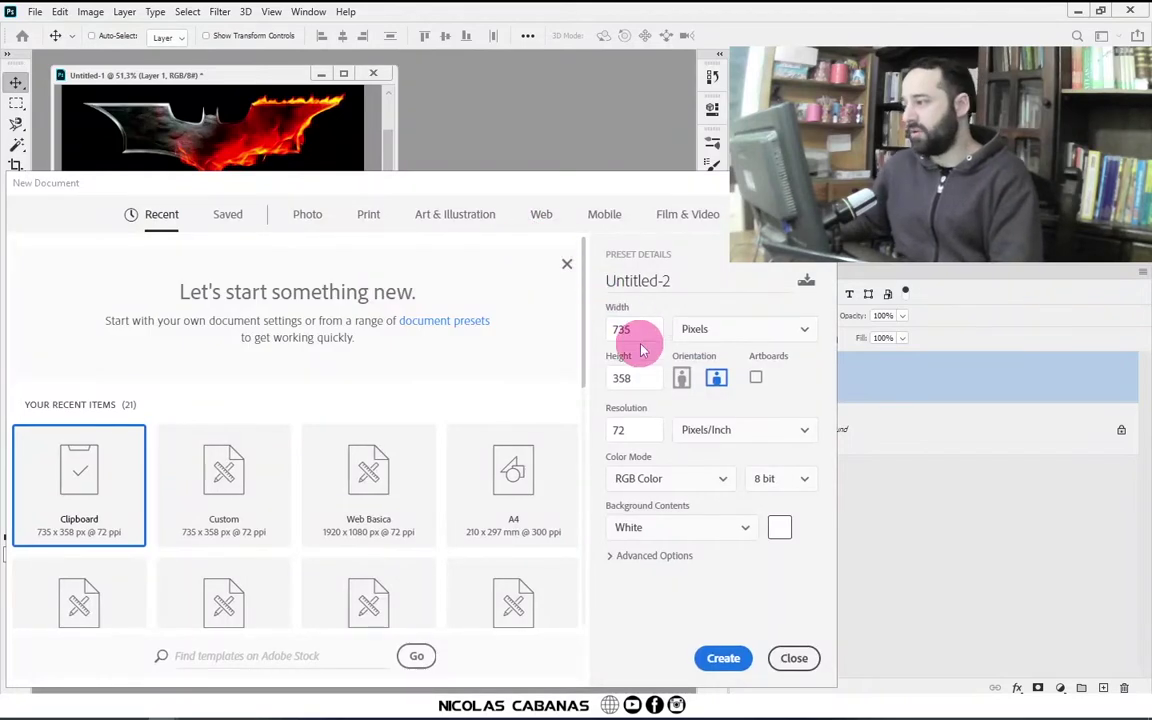
Step: Create a blank 1920×1080 document from the Web Basica preset
left_click(240, 215)
left_click(405, 440)
left_click(719, 672)
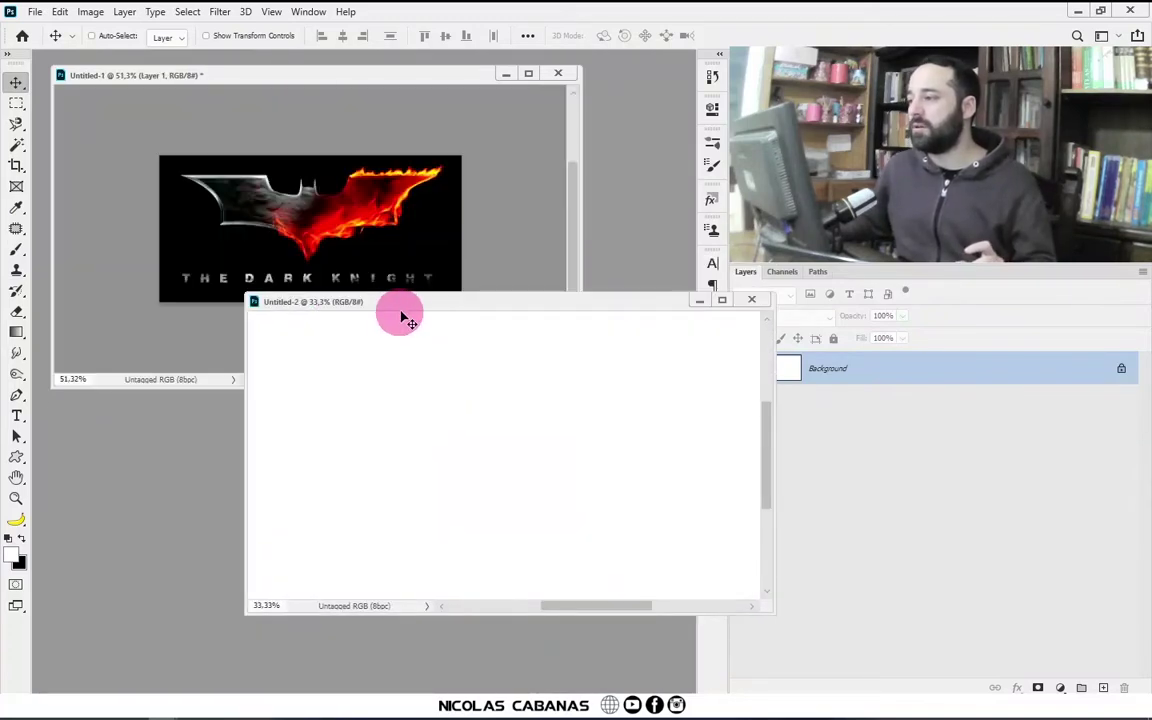
Step: Keep the logo reference in a small window and dock the blank canvas to fill the workspace
left_click_drag(295, 157, 303, 337)
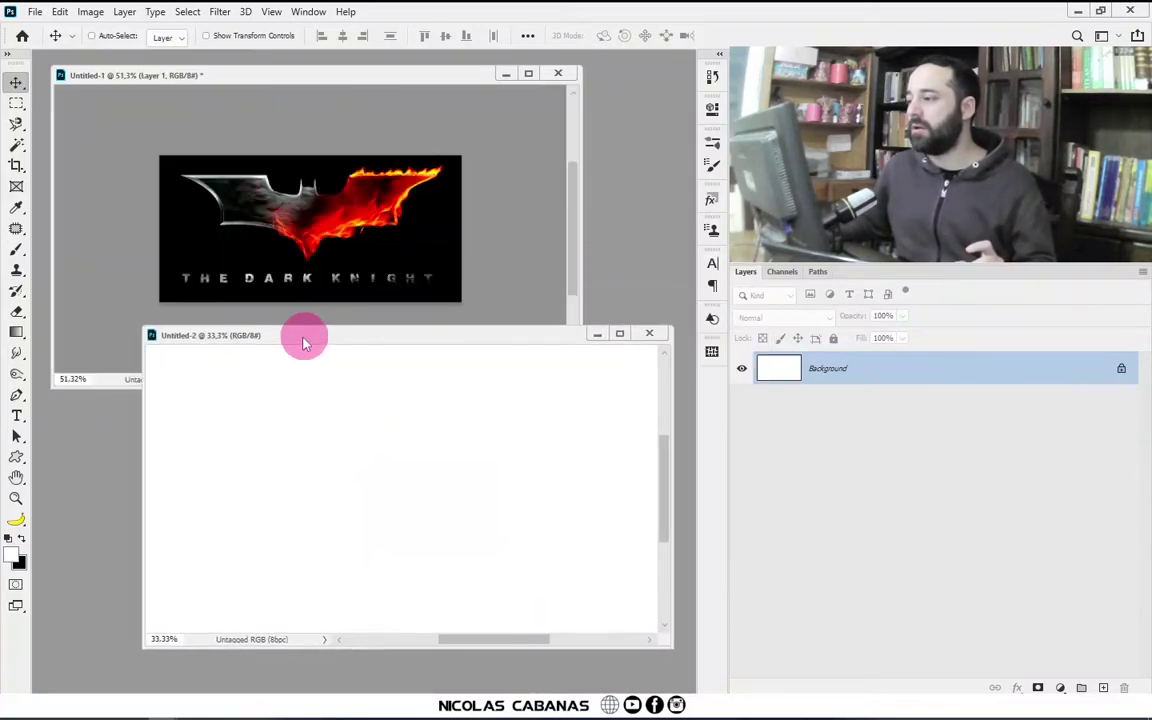
left_click(321, 86)
left_click_drag(578, 382, 305, 200)
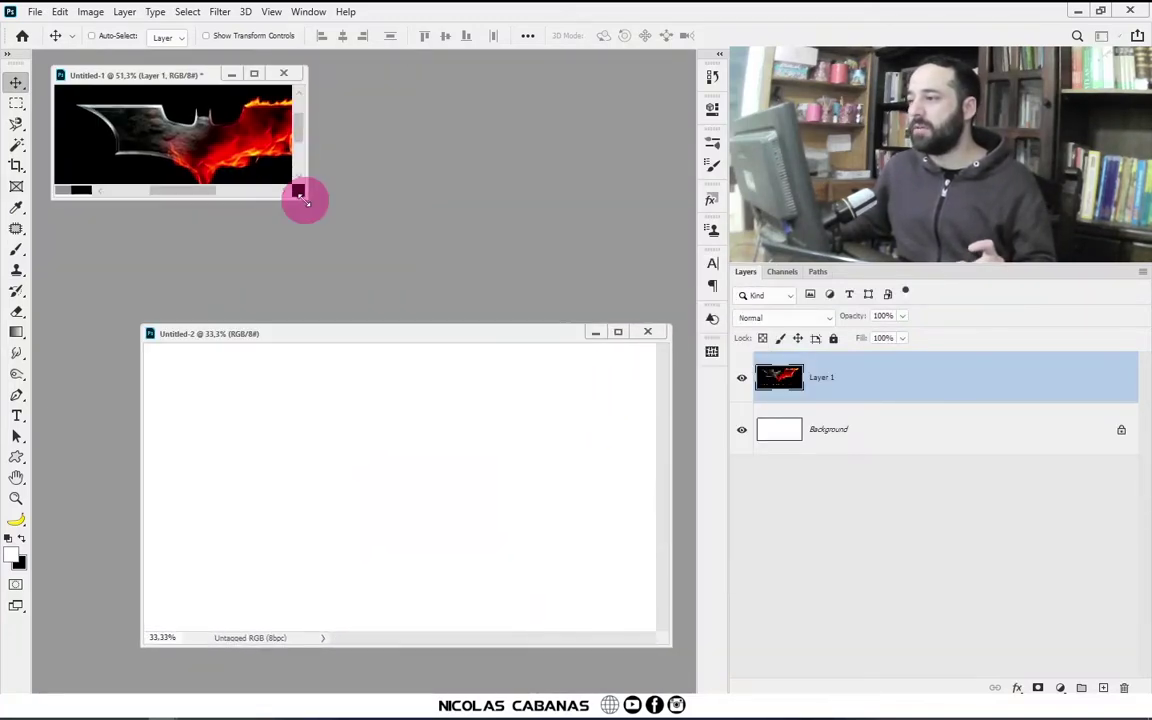
left_click_drag(215, 145, 170, 115)
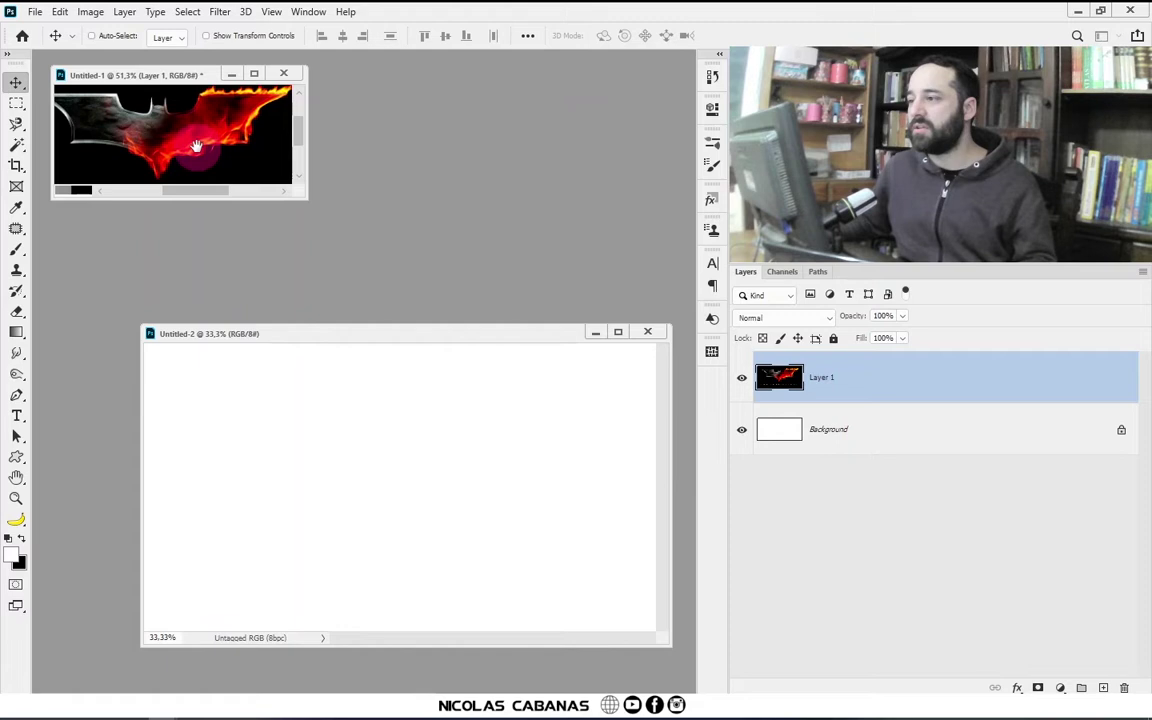
left_click_drag(285, 333, 244, 265)
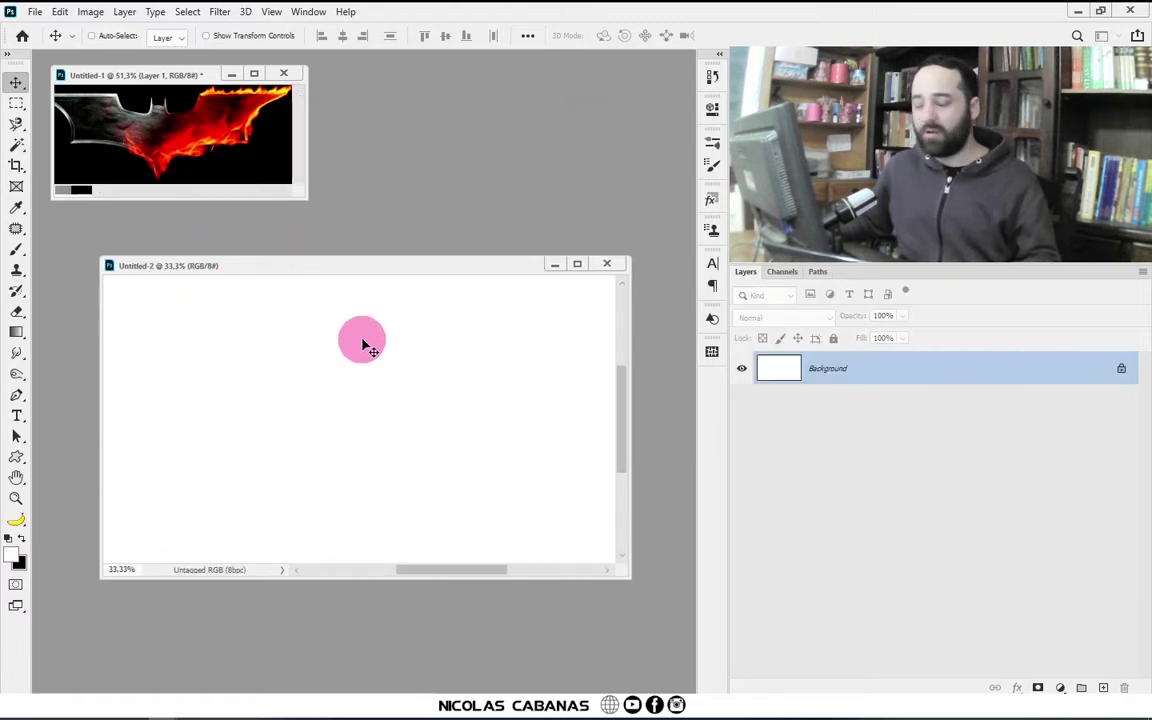
key("z")
left_click_drag(442, 375, 393, 362)
mouse_move(393, 265)
left_mouse_down()
mouse_move(453, 170)
mouse_move(400, 57)
left_mouse_up()
left_click_drag(398, 393, 288, 297)
key("v")
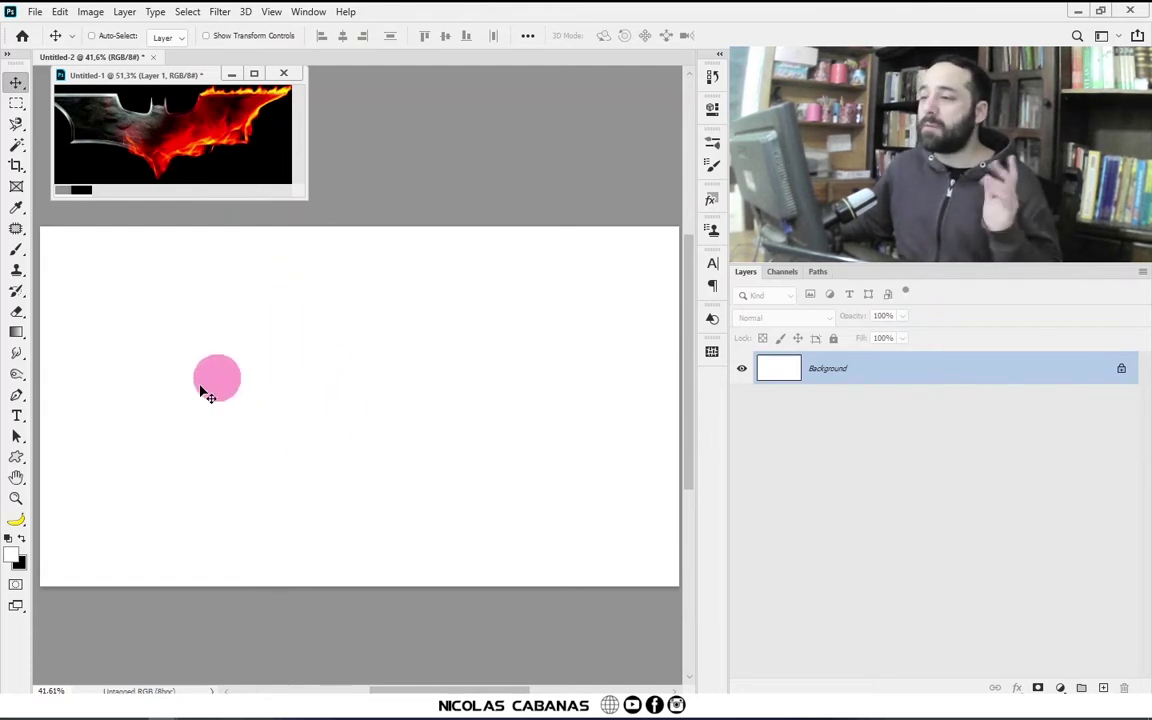
Step: Set up the Custom Shape Tool with the bat shape, Shape mode and black fill
left_click(19, 463)
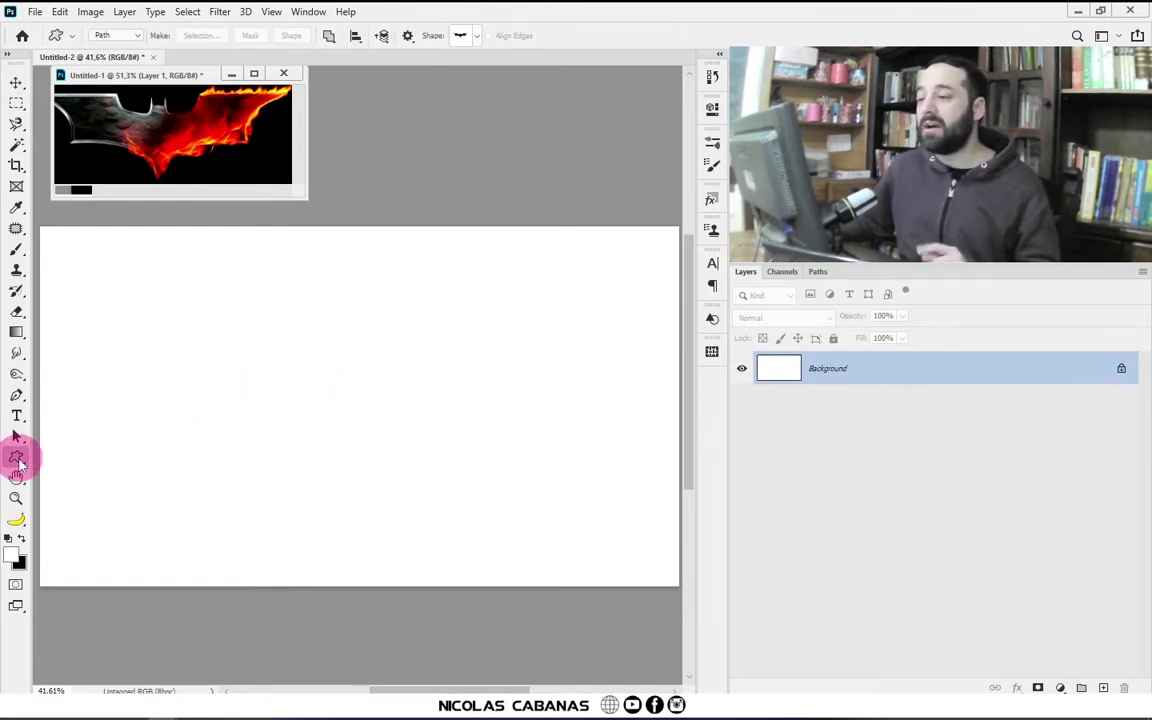
right_click(18, 460)
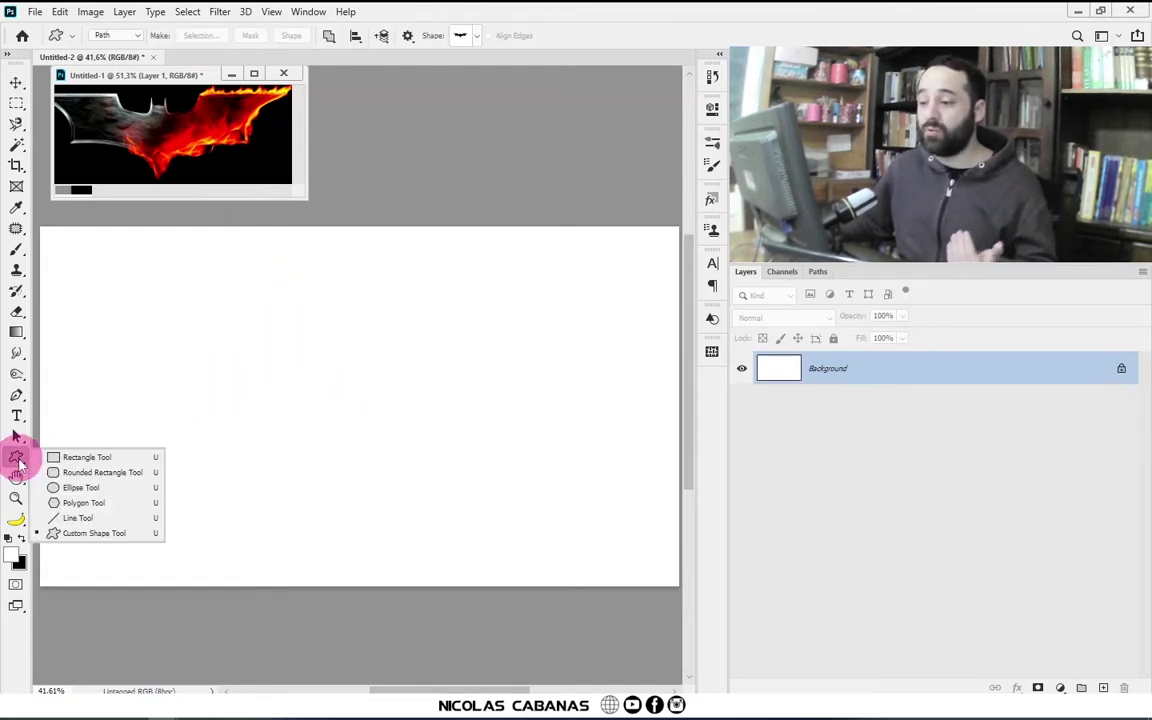
left_click(112, 534)
left_click(478, 36)
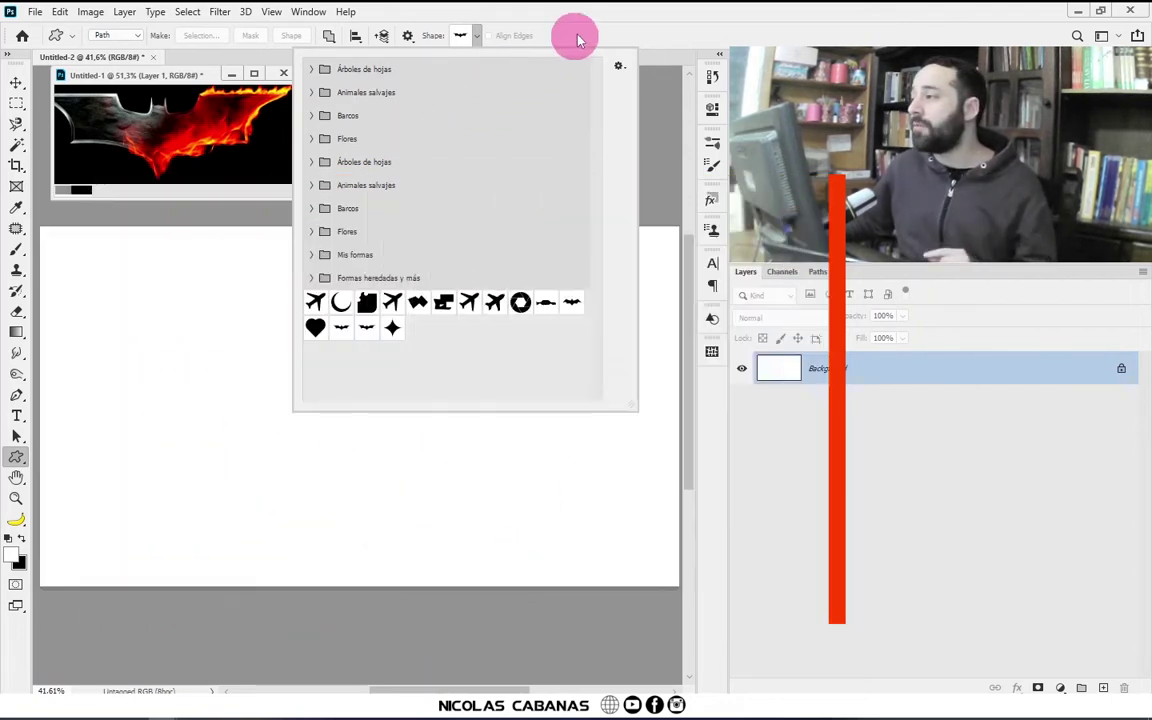
left_click(583, 37)
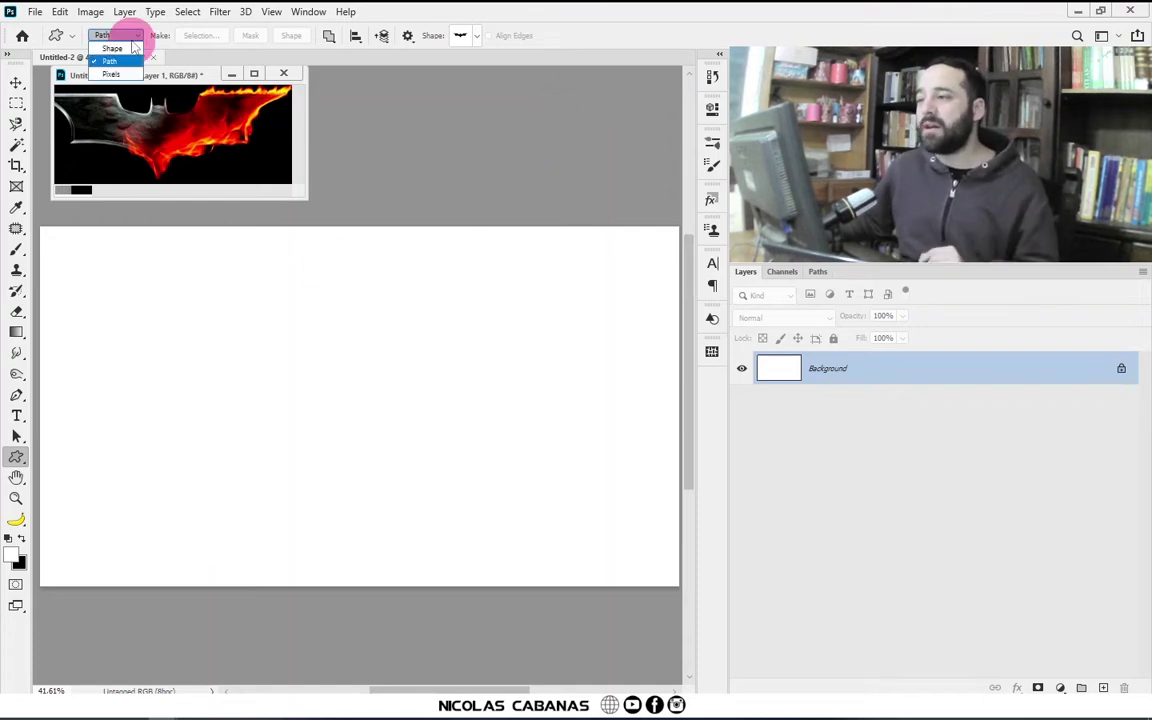
left_click(120, 50)
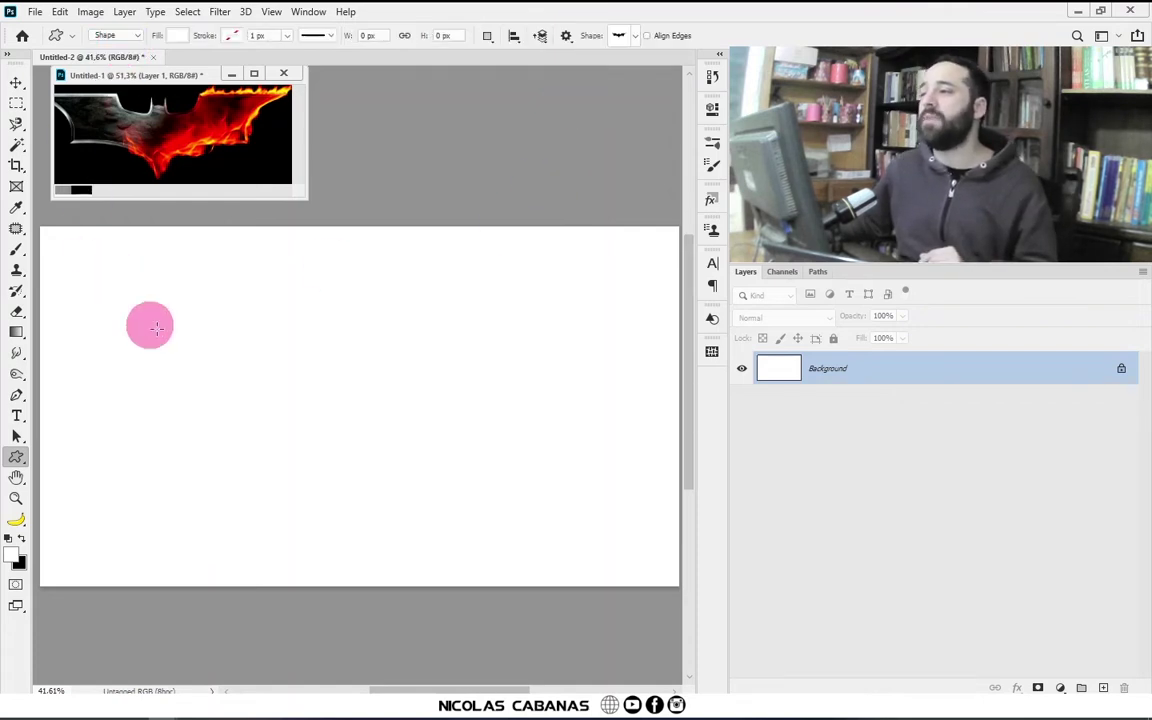
left_click(178, 36)
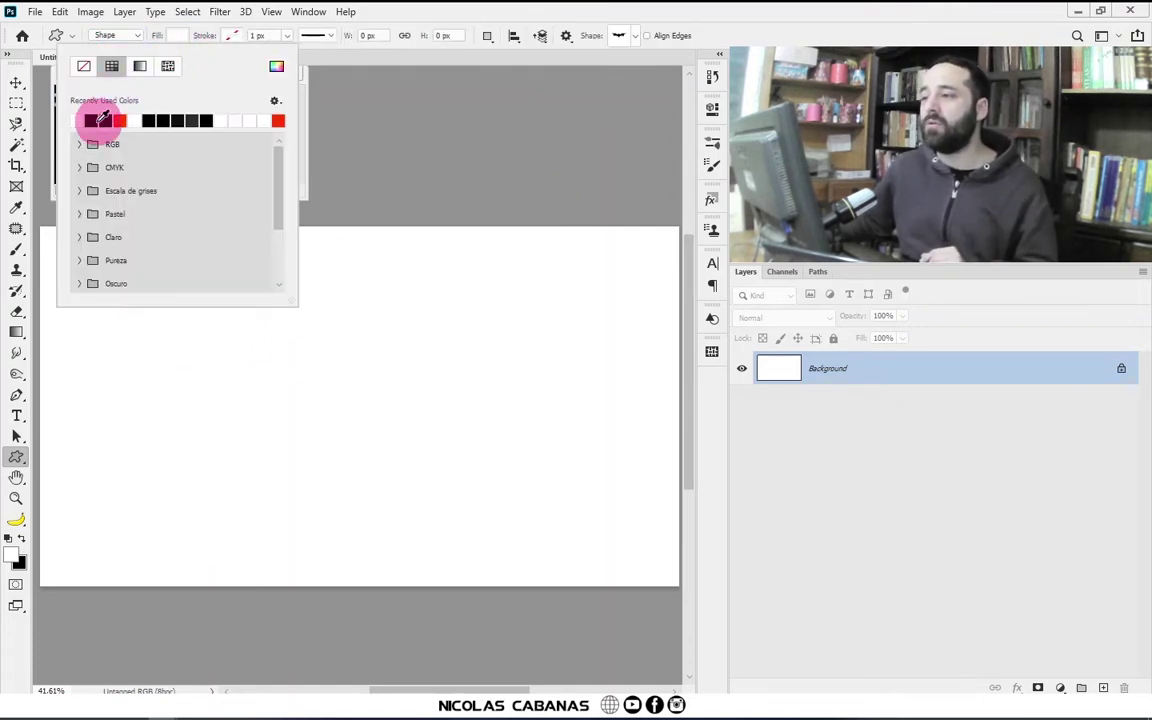
left_click(345, 22)
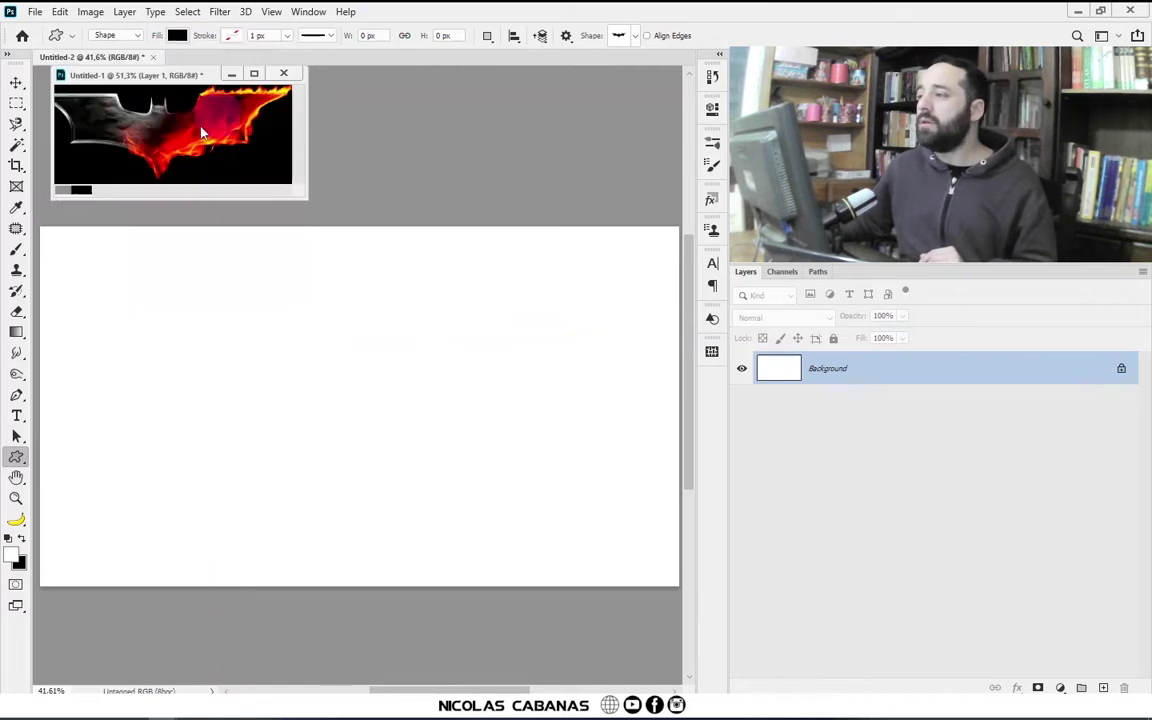
Step: Place a 1000 px wide black bat shape and nudge it into the canvas centre
left_click(331, 364)
type("1000")
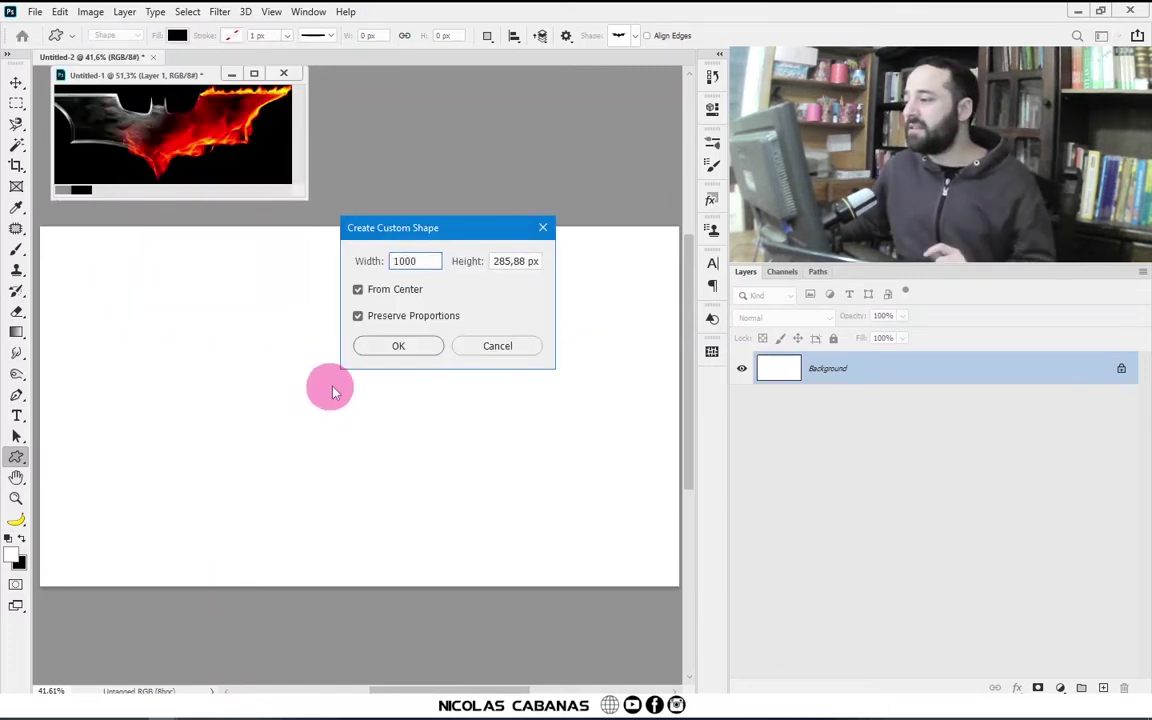
left_click_drag(406, 224, 380, 242)
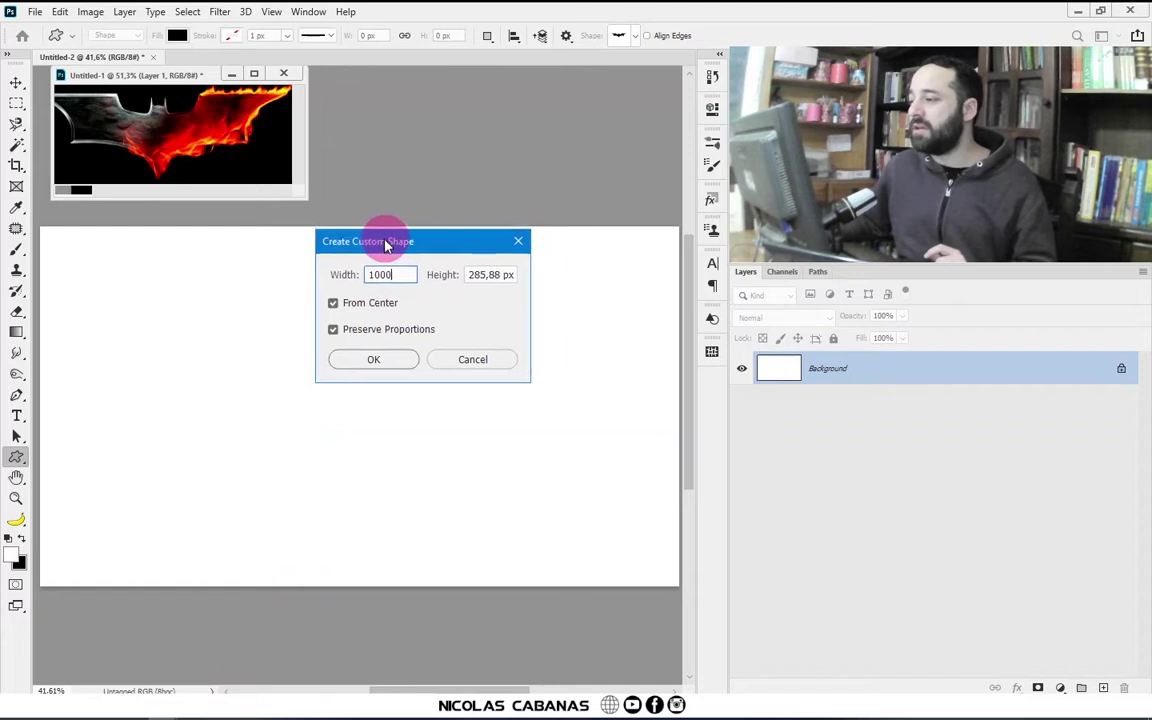
left_click(352, 366)
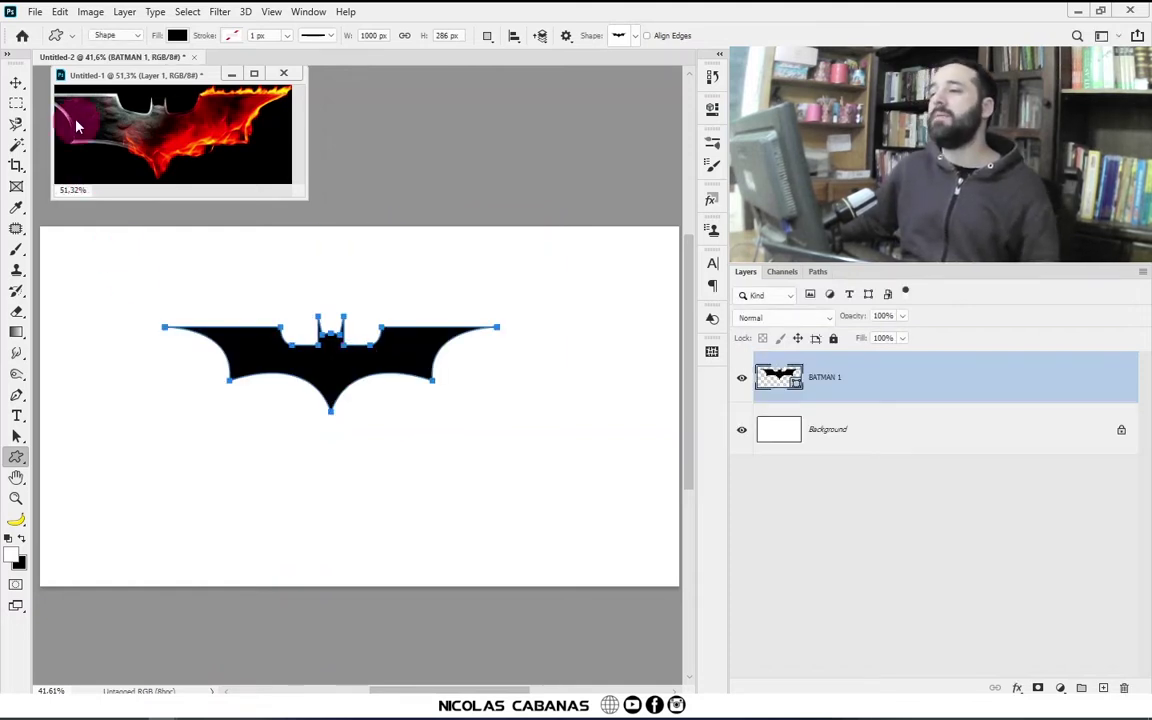
left_click(16, 84)
mouse_move(319, 380)
left_mouse_down()
mouse_move(339, 425)
mouse_move(388, 417)
mouse_move(362, 401)
left_mouse_up()
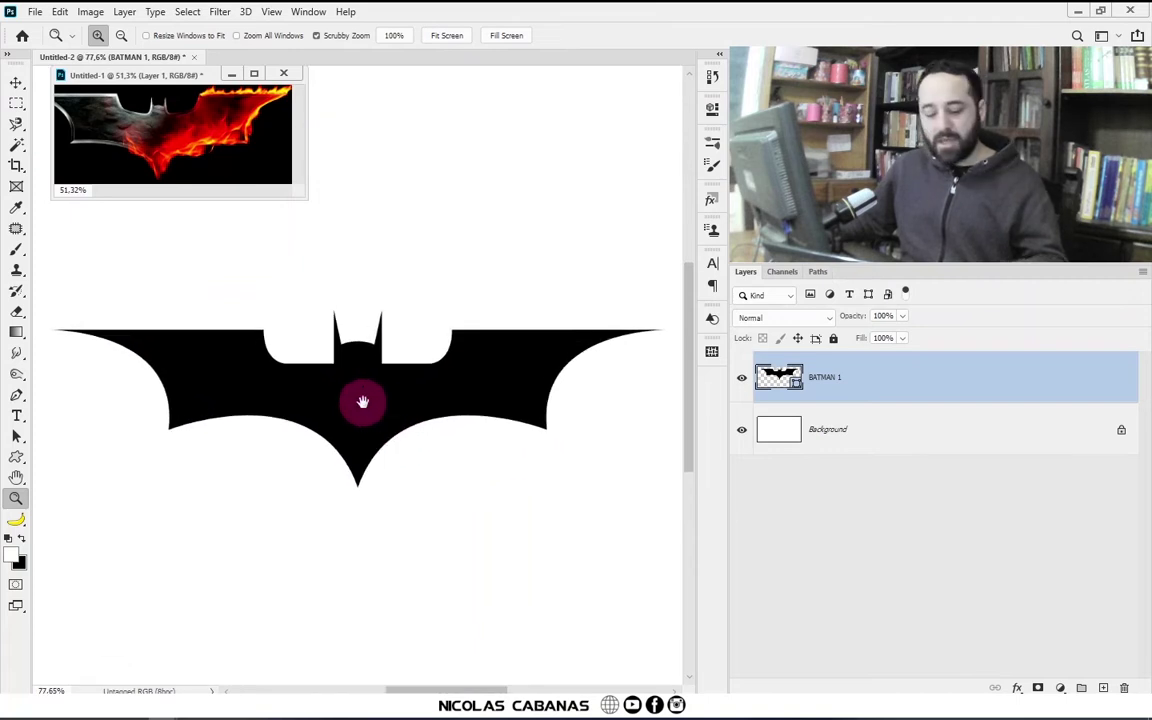
left_click_drag(154, 77, 154, 84)
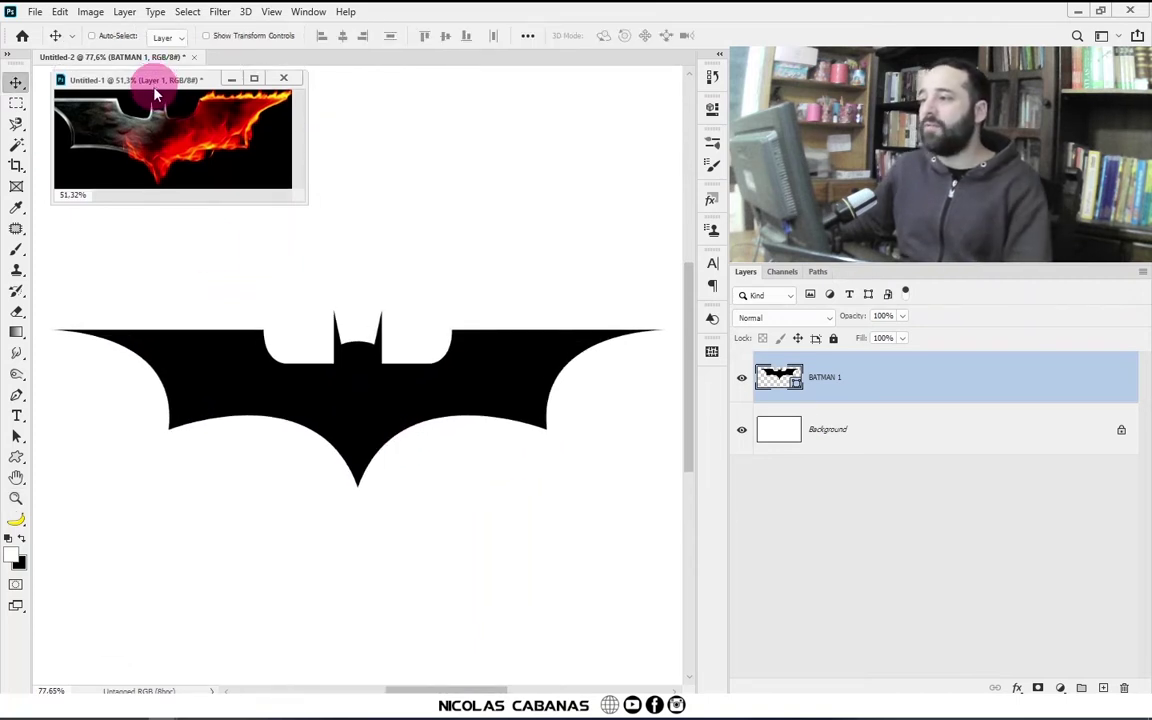
left_click_drag(205, 188, 430, 192)
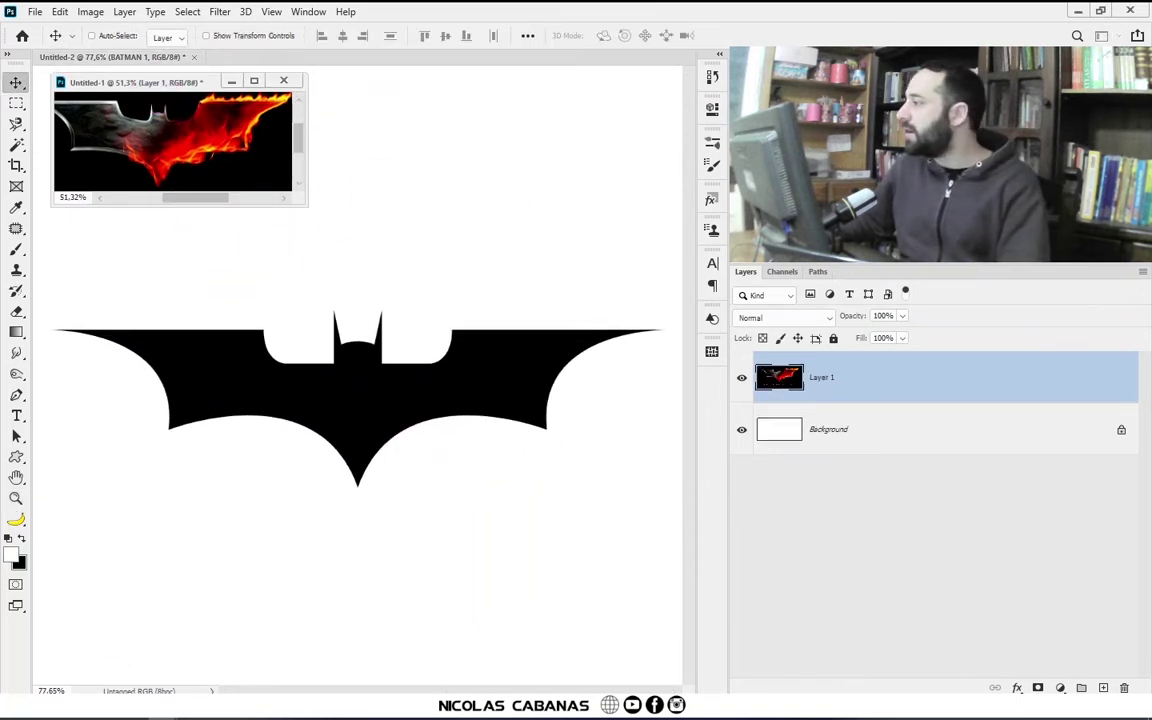
left_click_drag(674, 234, 309, 347)
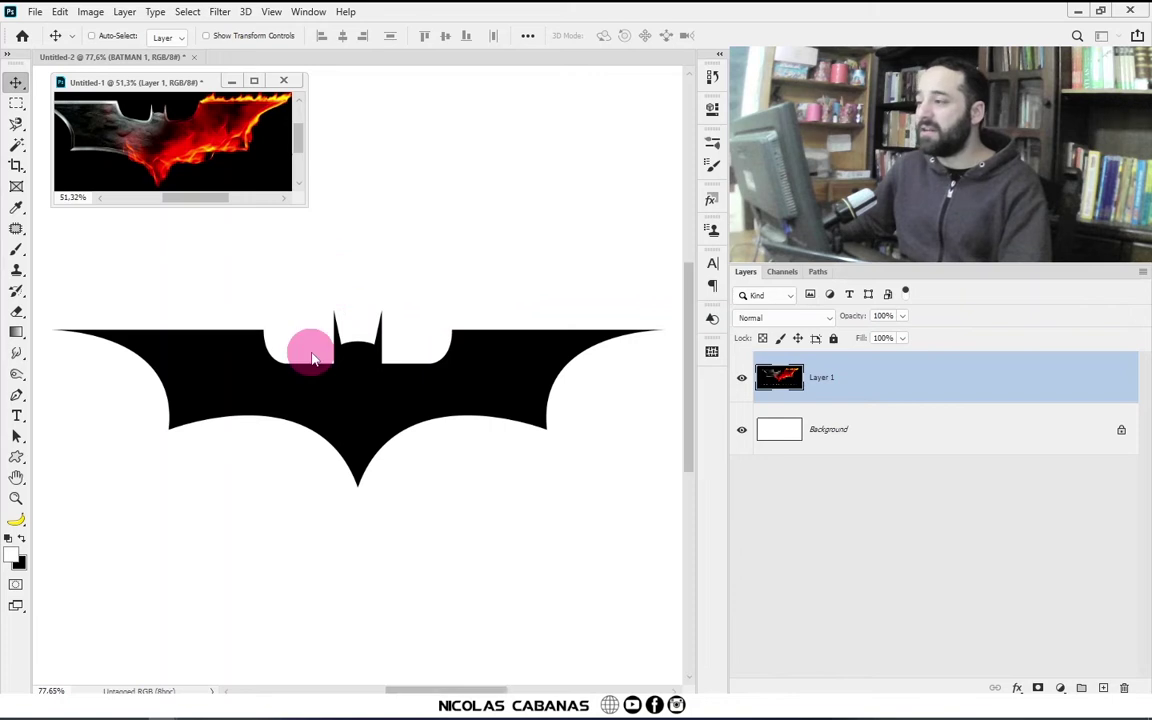
Step: Open the recent file fuego.psd, leaving its colour profile unchanged
left_click(40, 12)
mouse_move(66, 105)
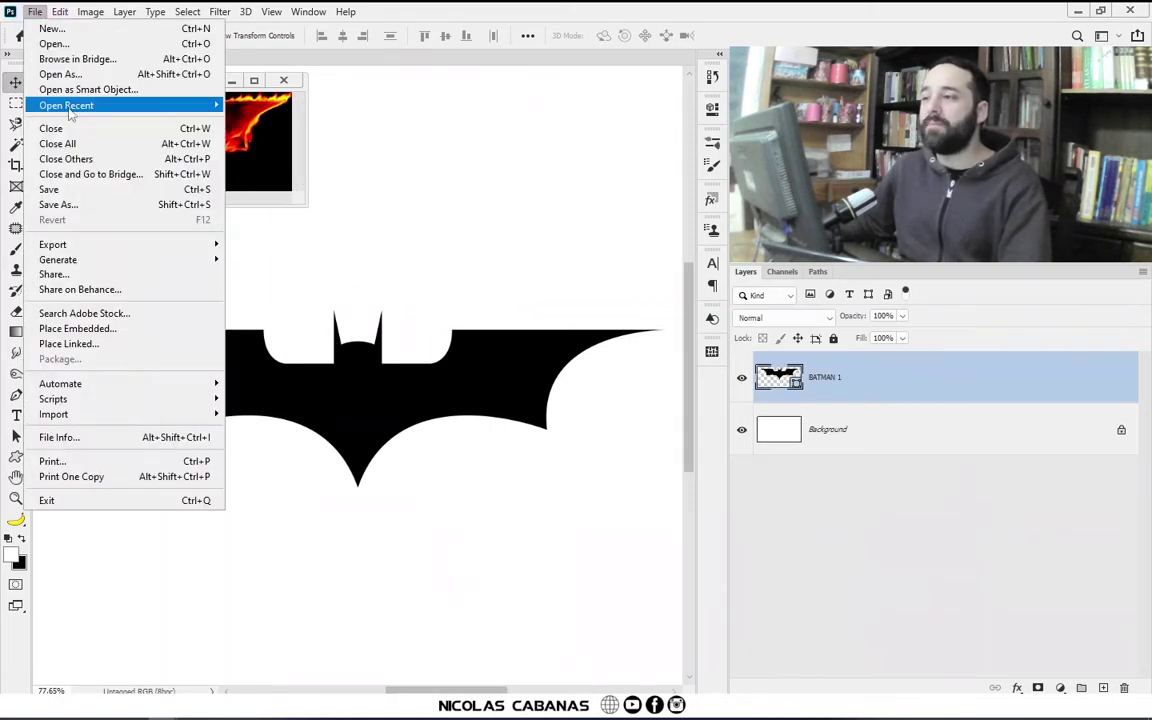
left_click(335, 106)
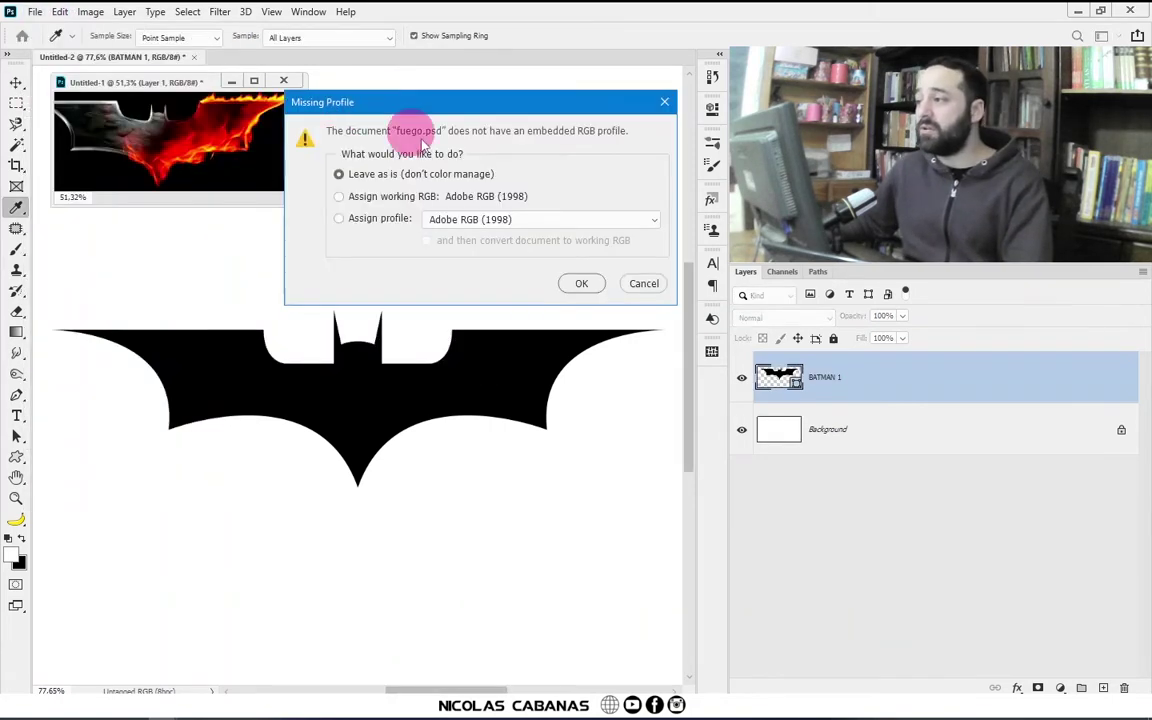
left_click_drag(496, 102, 372, 187)
left_click(455, 367)
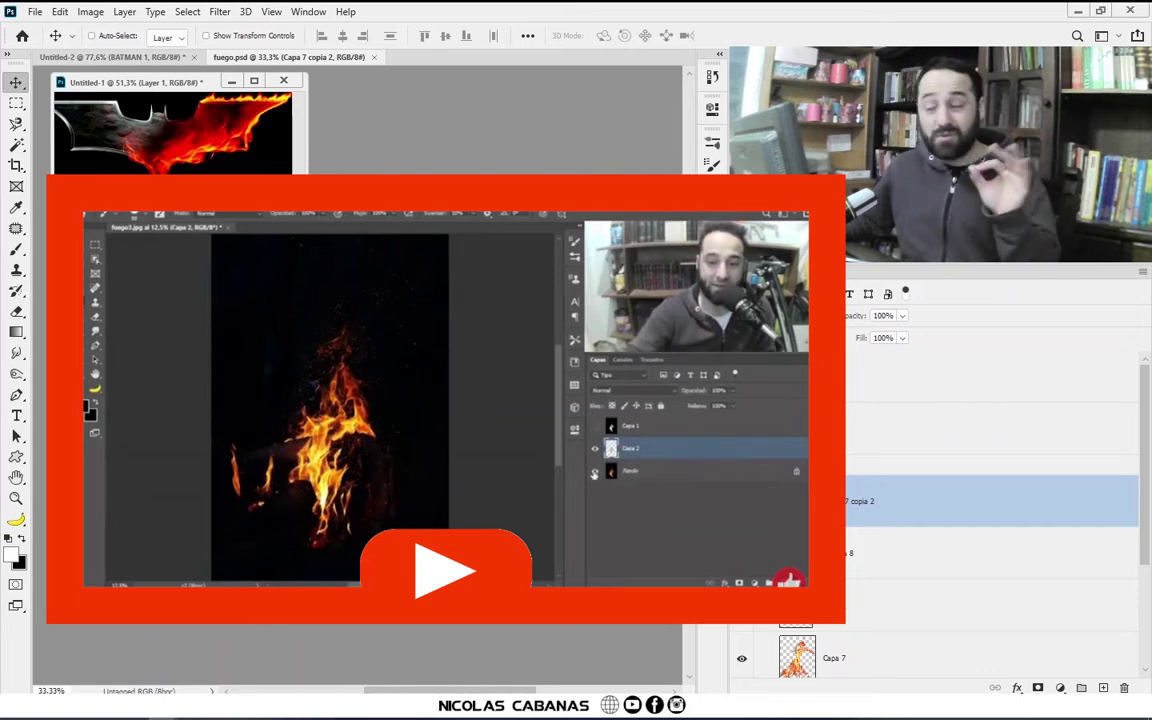
Step: Select the chispas layer and fire layers Capa 8 to Capa 7 copia and drag them into the bat document
left_click(942, 503)
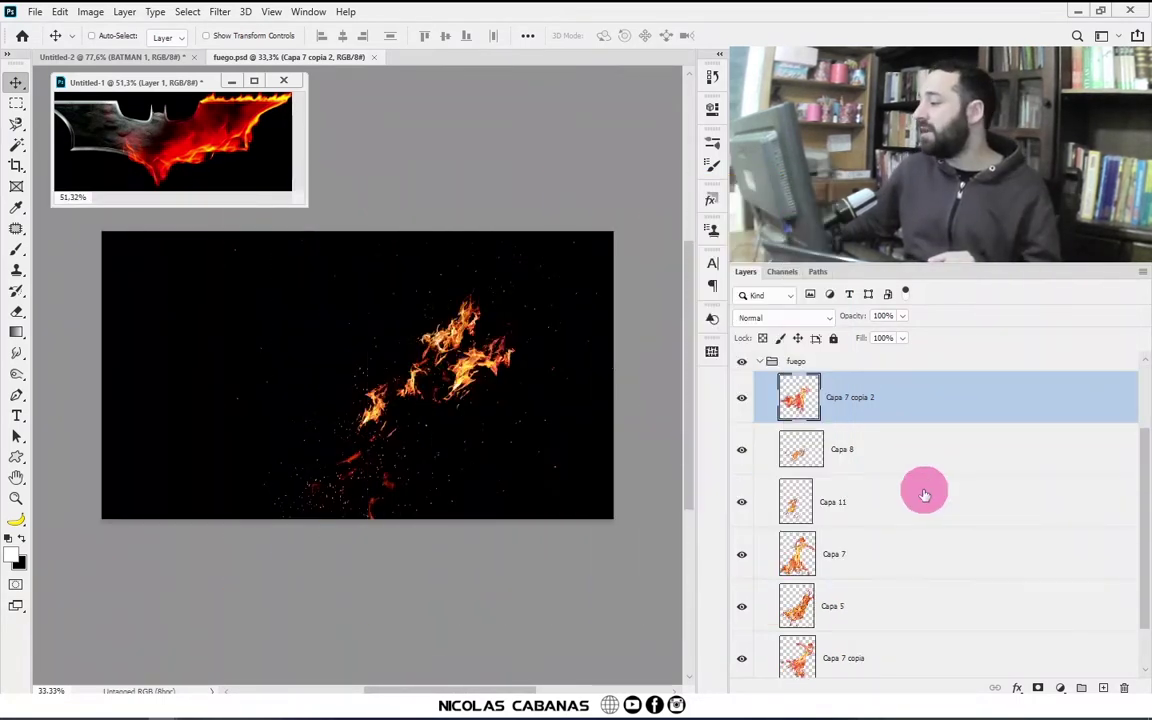
scroll(921, 489, "down", 1)
left_click(894, 499)
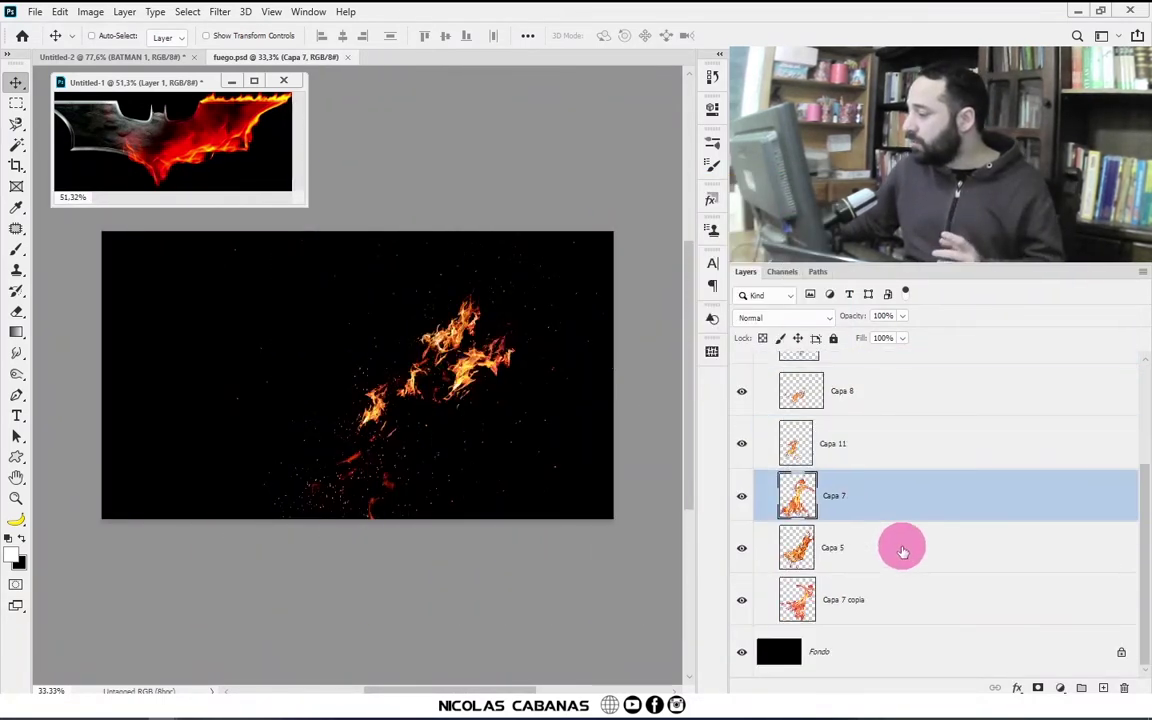
left_click(905, 578)
left_click(887, 399, "shift")
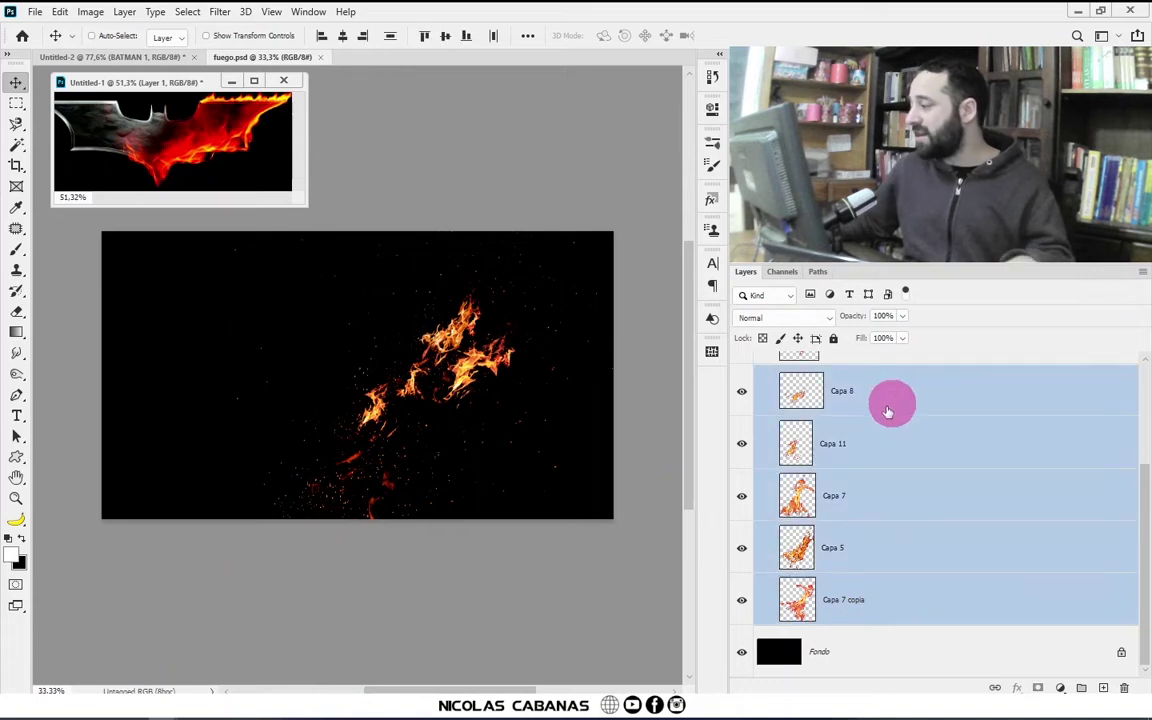
scroll(836, 462, "up", 3)
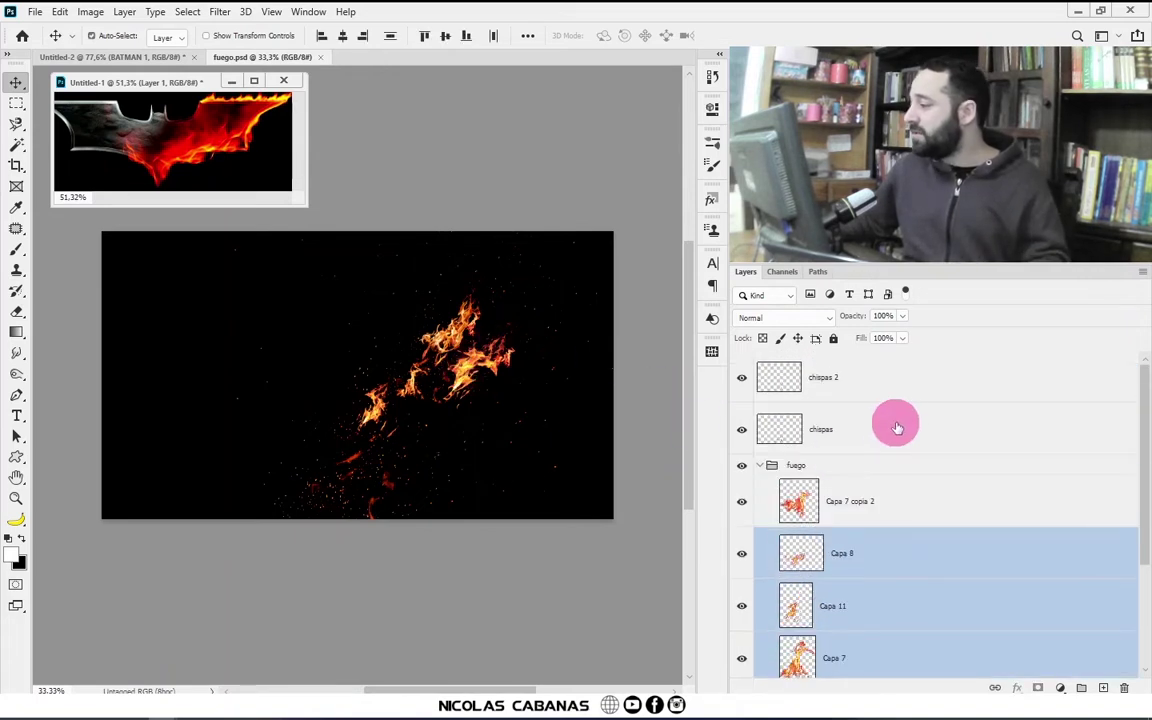
left_click(895, 425, "ctrl")
mouse_move(257, 290)
left_mouse_down()
mouse_move(405, 366)
mouse_move(400, 414)
mouse_move(426, 406)
left_mouse_up()
Step: Position the Capa 11, Capa 7 and Capa 8 flames across the bat's right wing
scroll(832, 572, "down", 2)
mouse_move(597, 404)
left_mouse_down()
mouse_move(537, 452)
mouse_move(476, 437)
mouse_move(488, 437)
left_mouse_up()
left_click(862, 466)
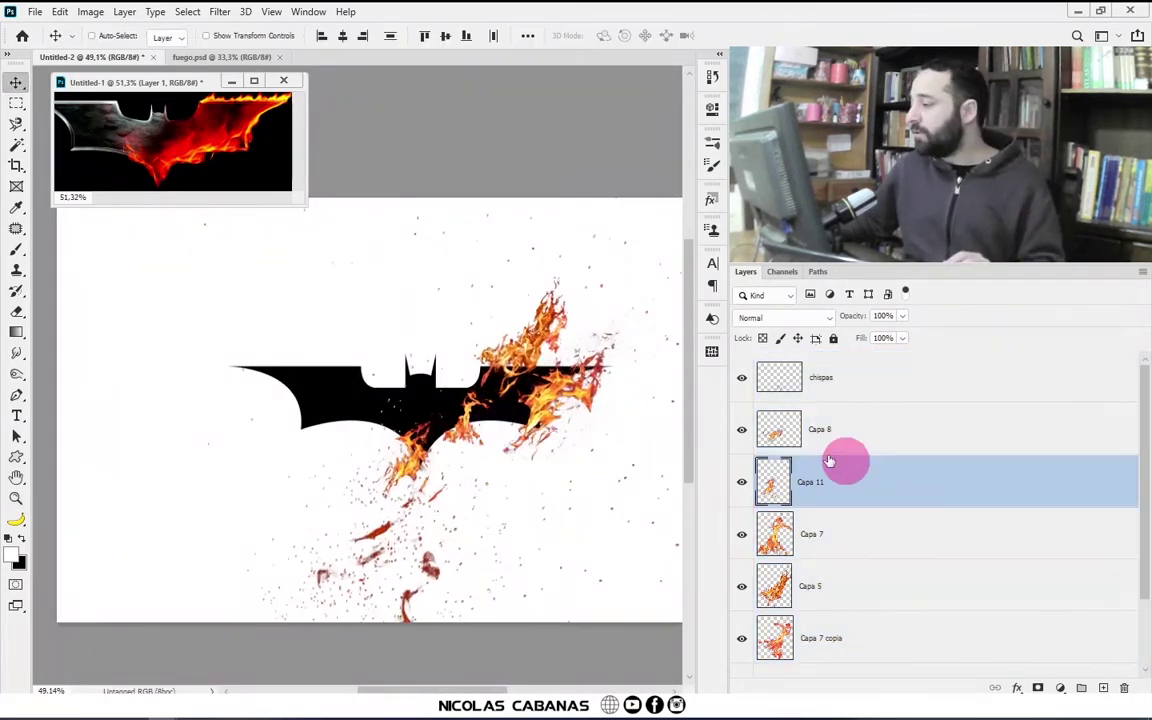
left_click_drag(517, 352, 551, 335)
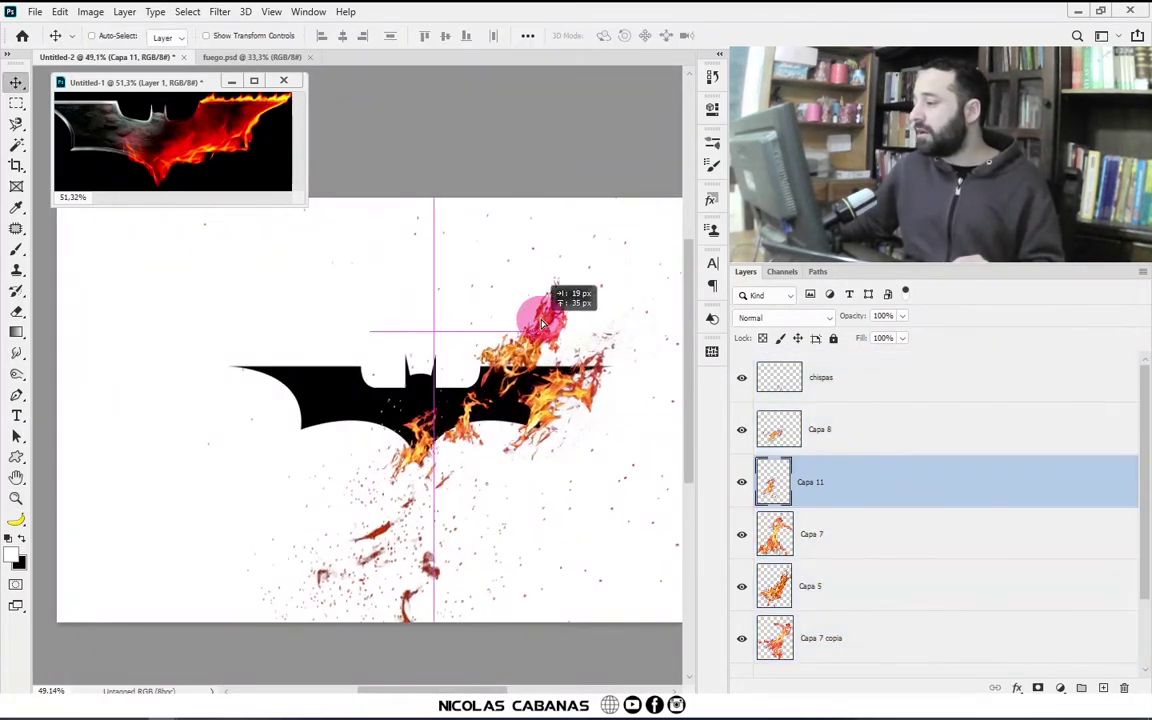
left_click(832, 530)
mouse_move(566, 411)
left_mouse_down()
mouse_move(557, 403)
mouse_move(573, 414)
mouse_move(566, 449)
left_mouse_up()
left_click(836, 584)
left_click(872, 636)
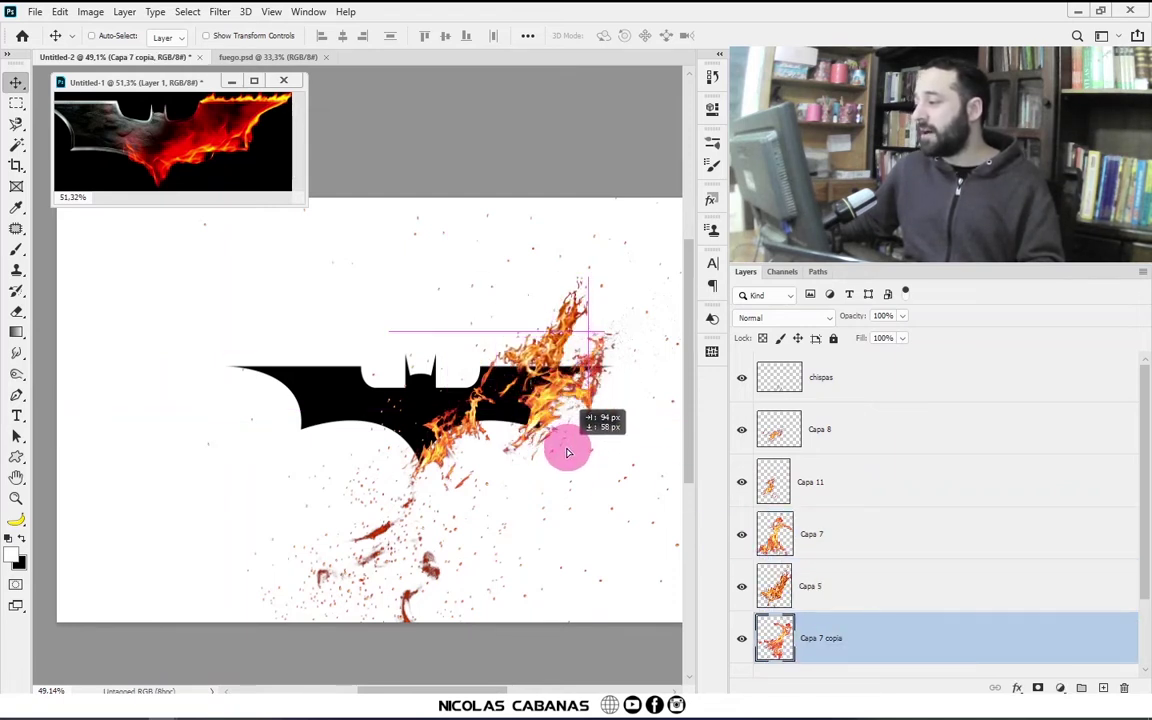
scroll(835, 580, "down", 1)
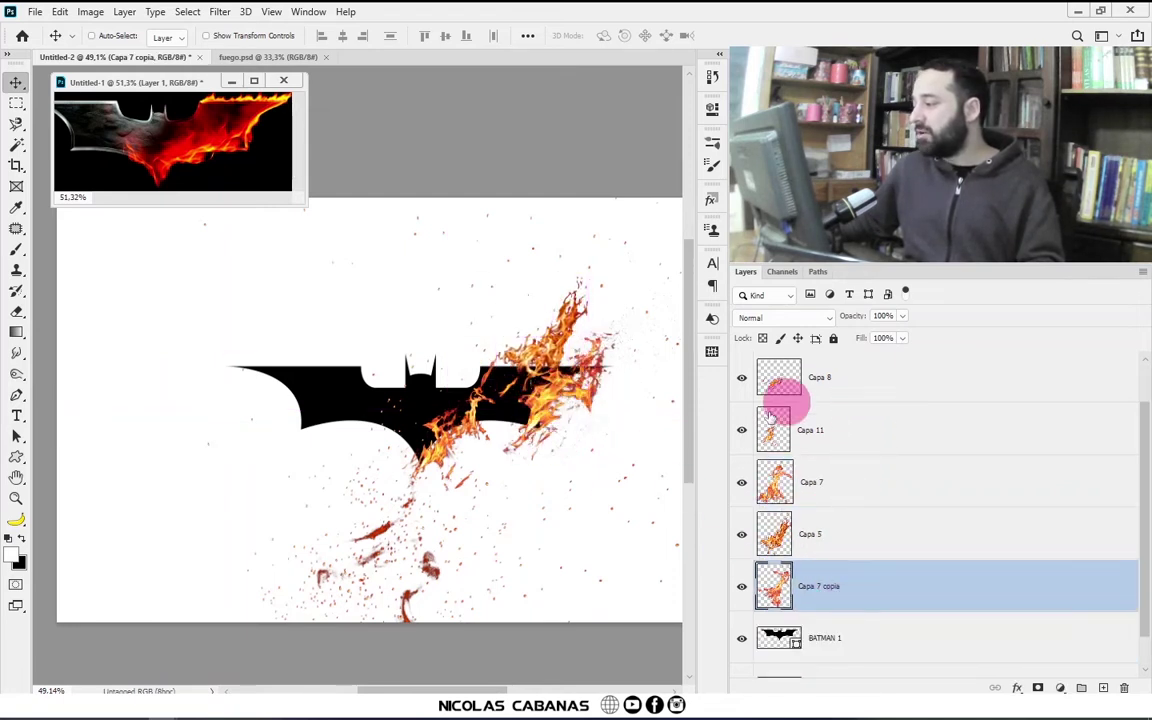
left_click(777, 378)
mouse_move(560, 453)
left_mouse_down()
mouse_move(541, 395)
mouse_move(472, 408)
mouse_move(488, 347)
left_mouse_up()
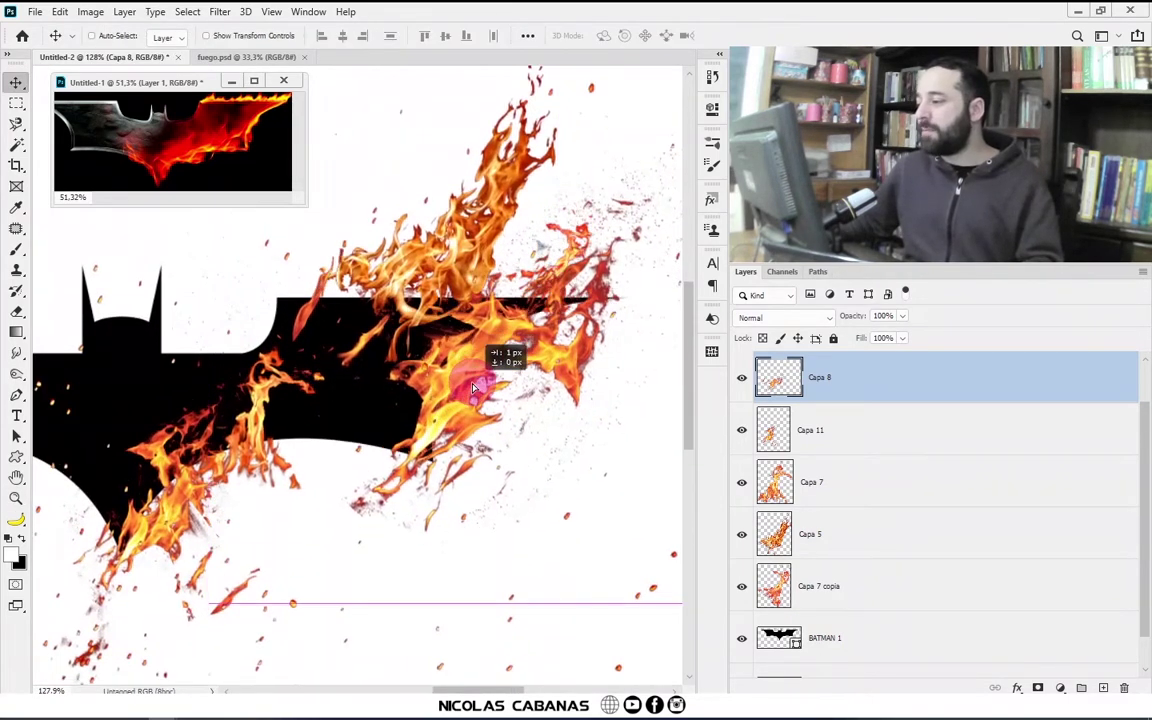
Step: Warp the Capa 8 flames, bending their lower part down-left, then zoom out
key("ctrl+t")
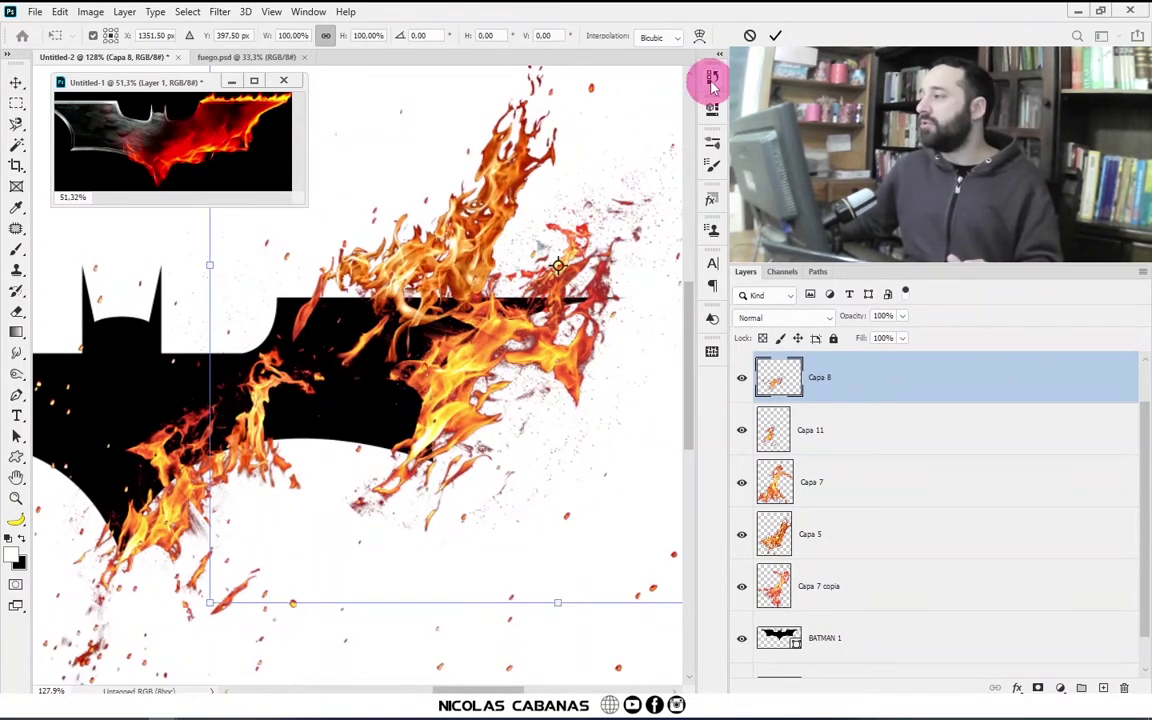
left_click(699, 35)
mouse_move(489, 437)
left_mouse_down()
mouse_move(408, 490)
mouse_move(408, 514)
left_mouse_up()
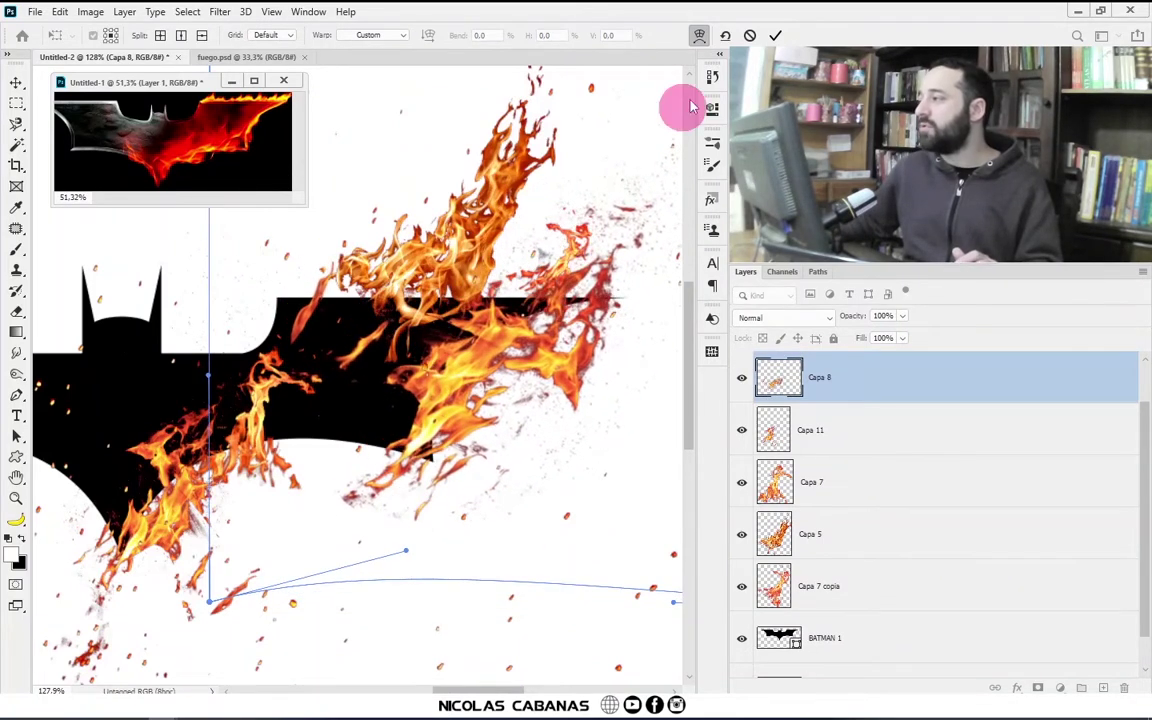
left_click(775, 35)
key("z")
mouse_move(383, 350)
left_mouse_down()
mouse_move(361, 350)
mouse_move(401, 364)
left_mouse_up()
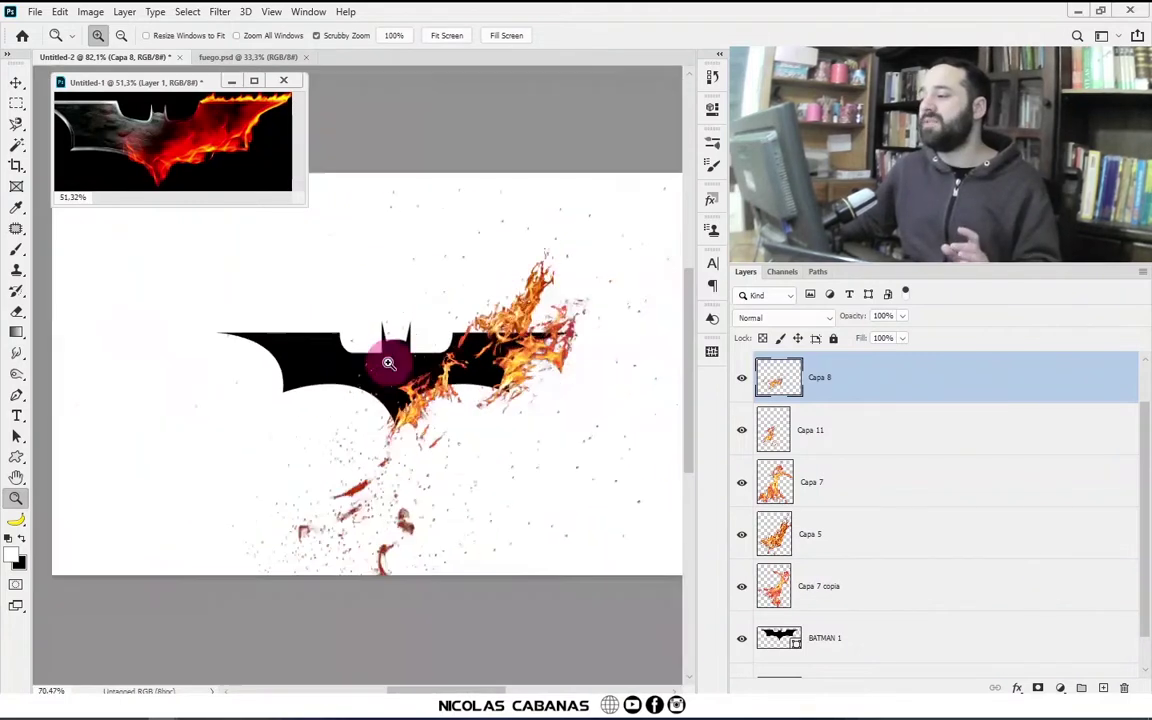
Step: Group the chispas through Capa 7 copia layers into Group 1 and hide it
left_click(937, 586)
left_click(913, 383, "shift")
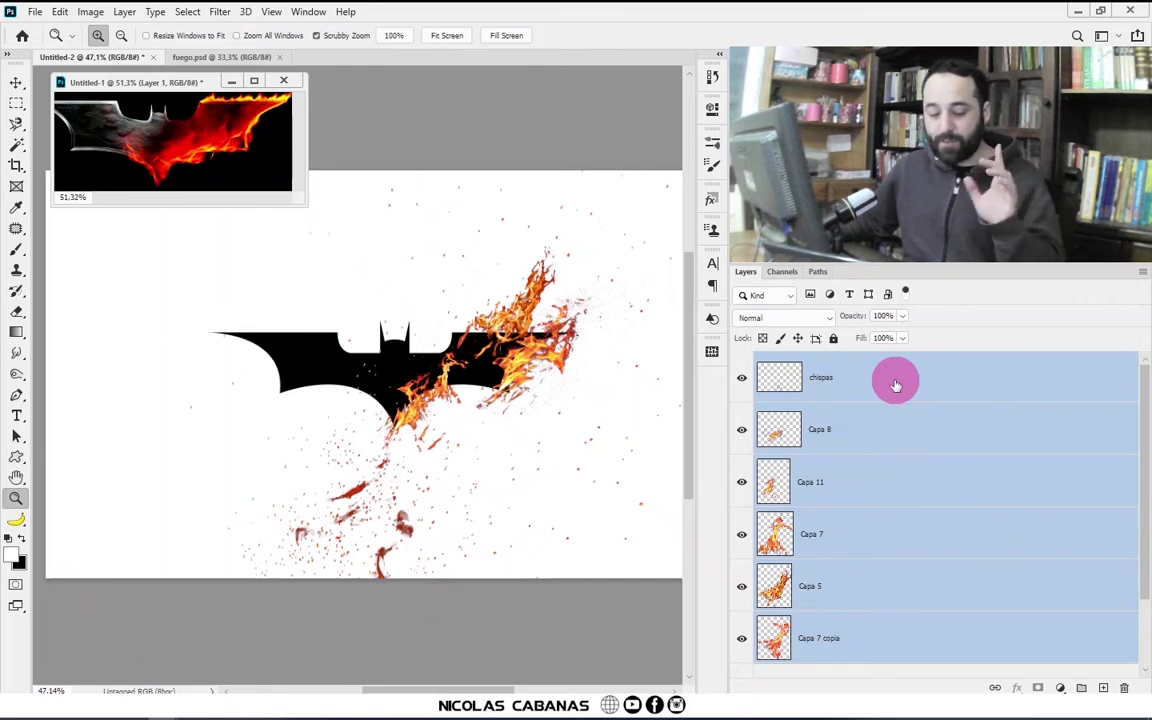
key("ctrl+g")
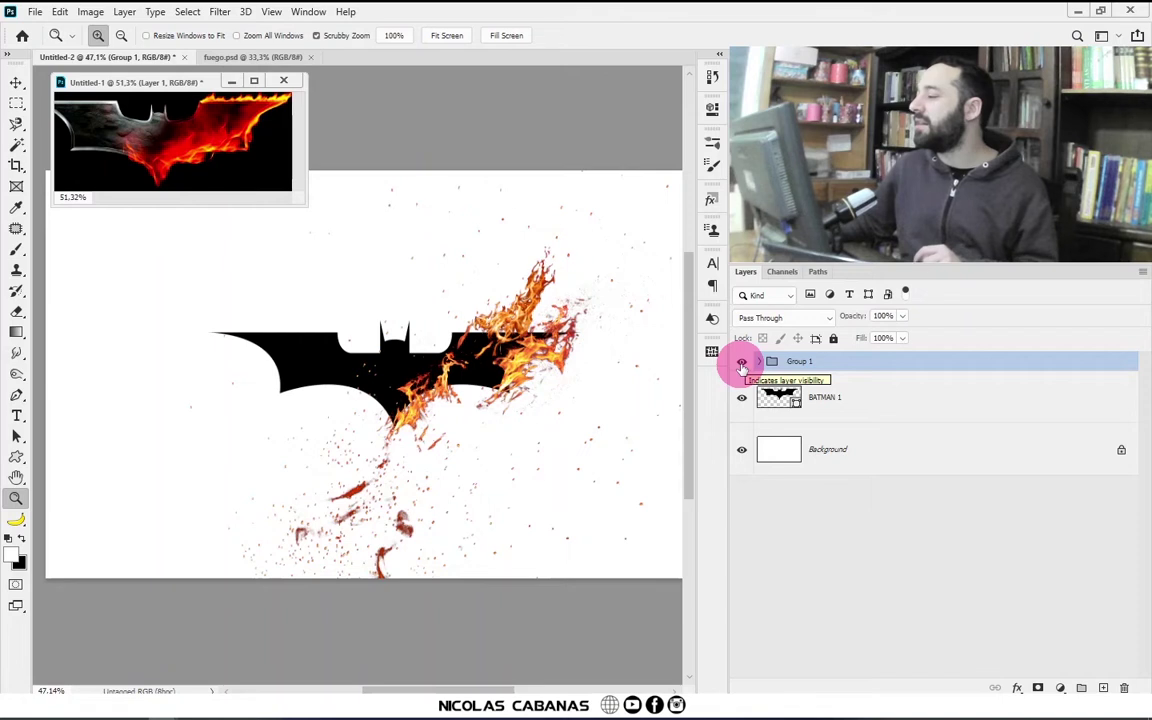
left_click(741, 362)
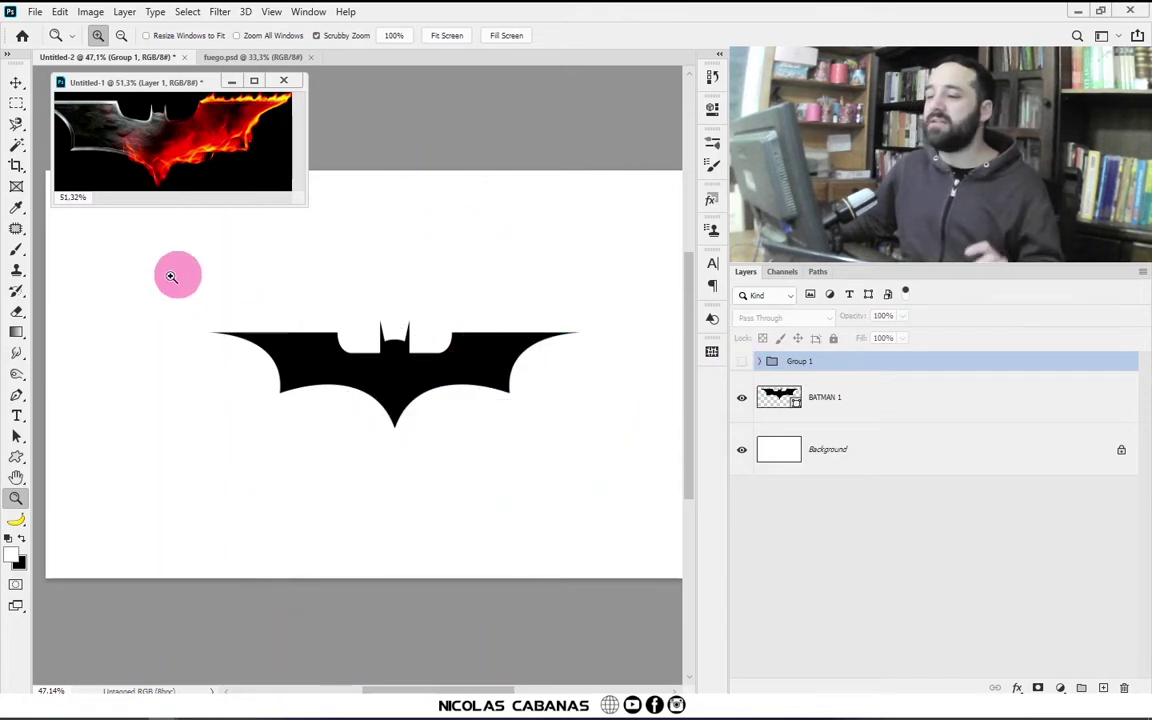
left_click(17, 459)
left_click_drag(22, 466, 92, 536)
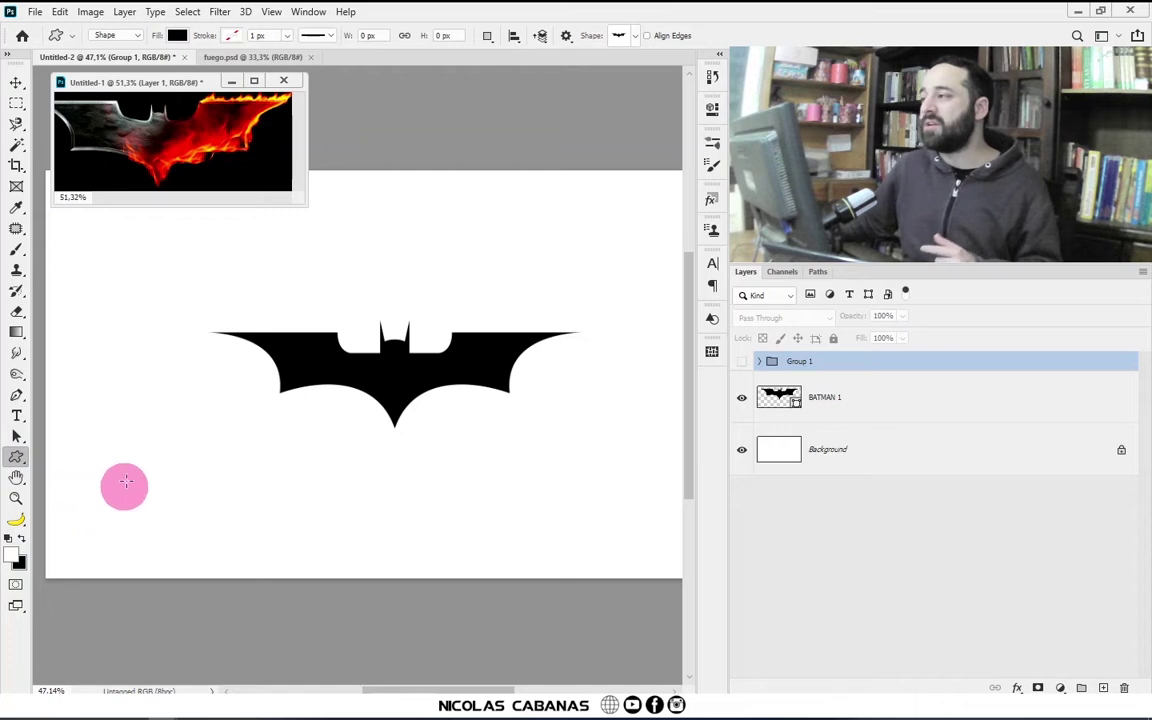
Step: Draw a 1000 px wide bat custom shape as a path
left_click(127, 40)
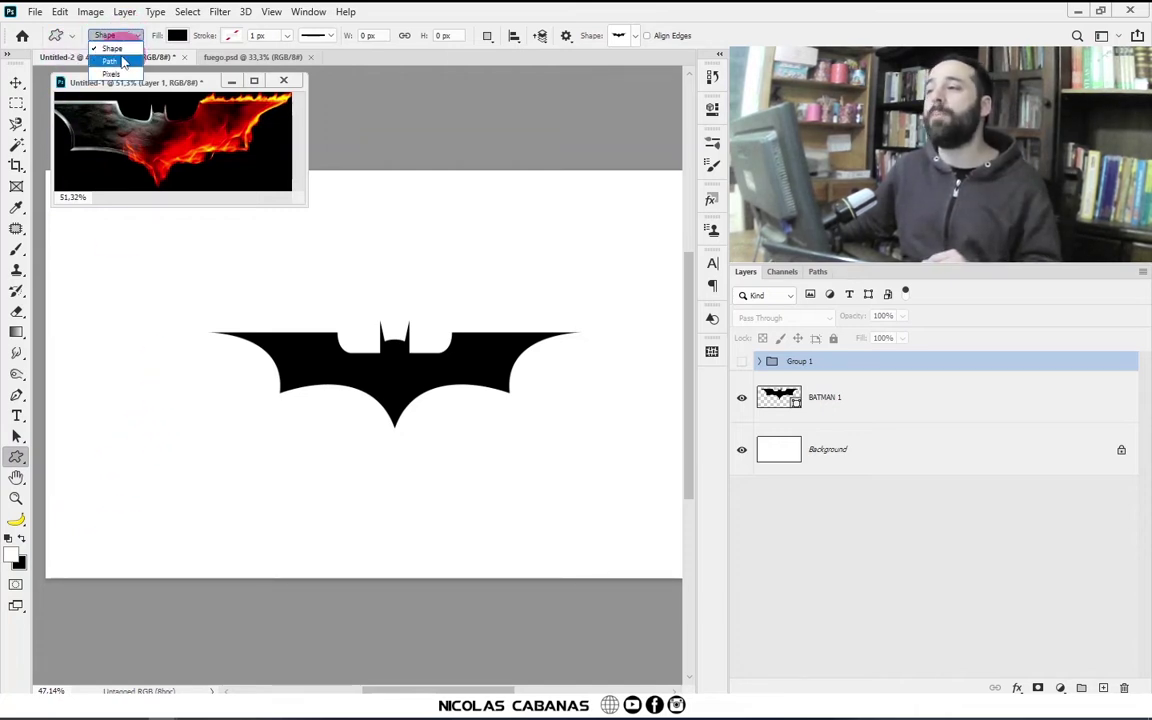
left_click(121, 61)
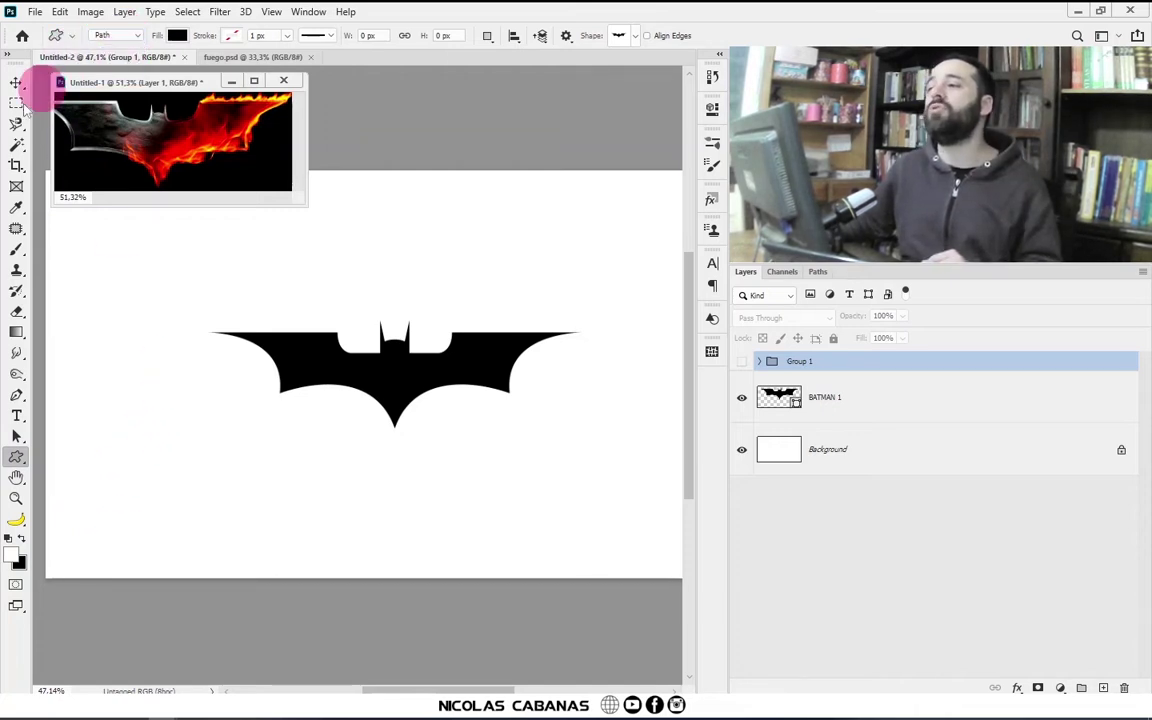
left_click(397, 373)
type("1")
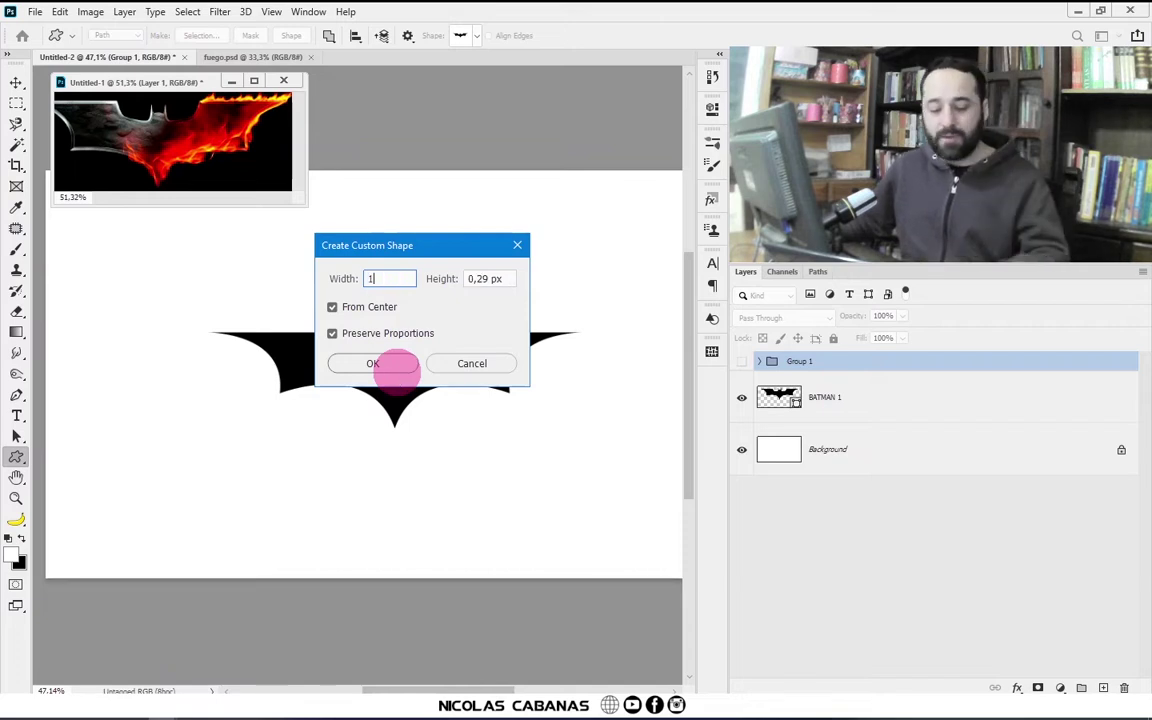
type("000")
left_click(381, 364)
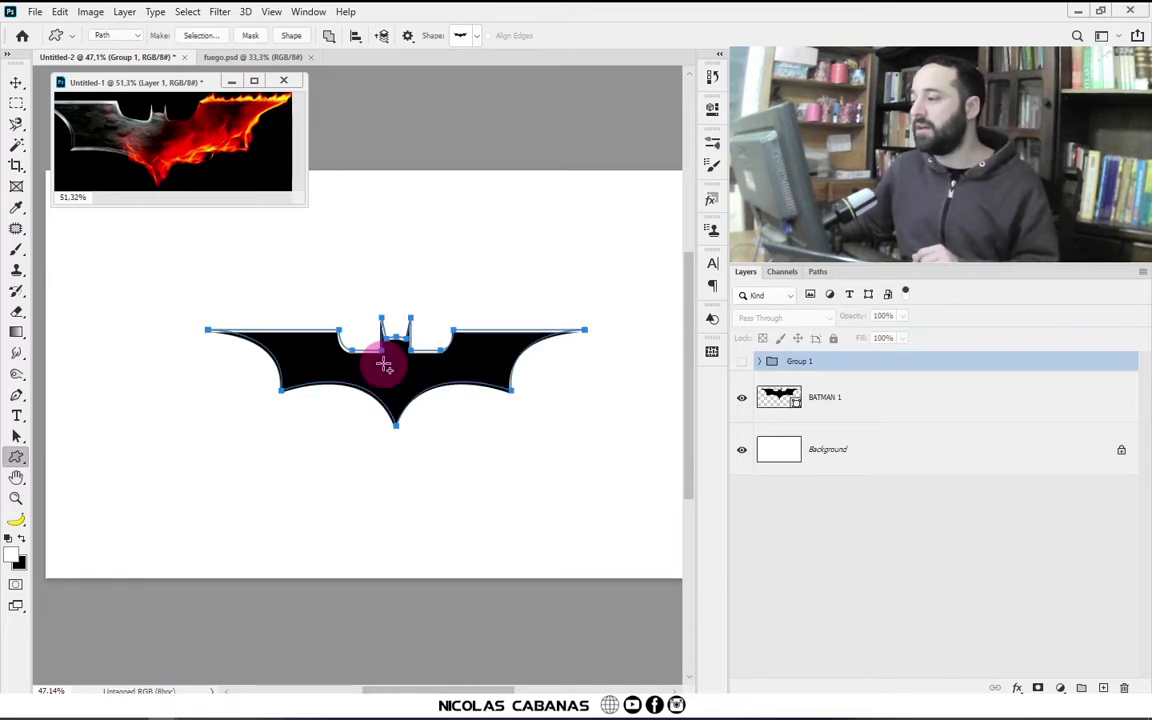
Step: Align the bat path over the black bat and add a new empty layer
left_click(16, 498)
mouse_move(392, 350)
left_mouse_down()
mouse_move(441, 332)
mouse_move(439, 321)
left_mouse_up()
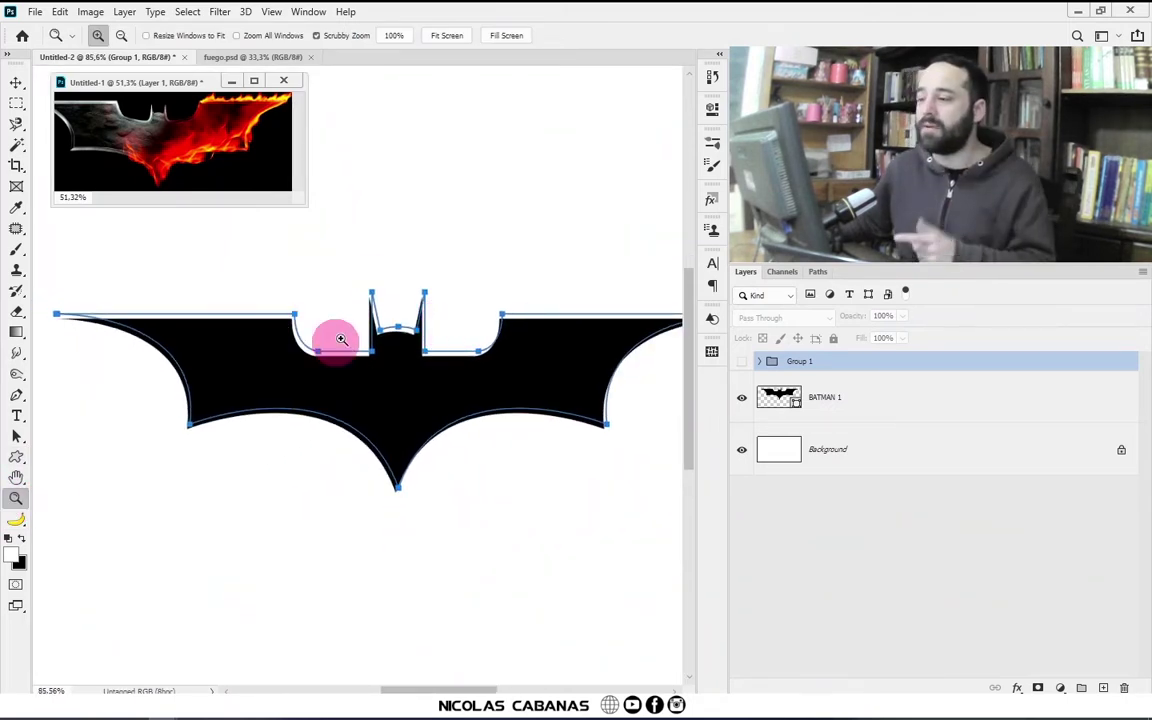
left_click(16, 436)
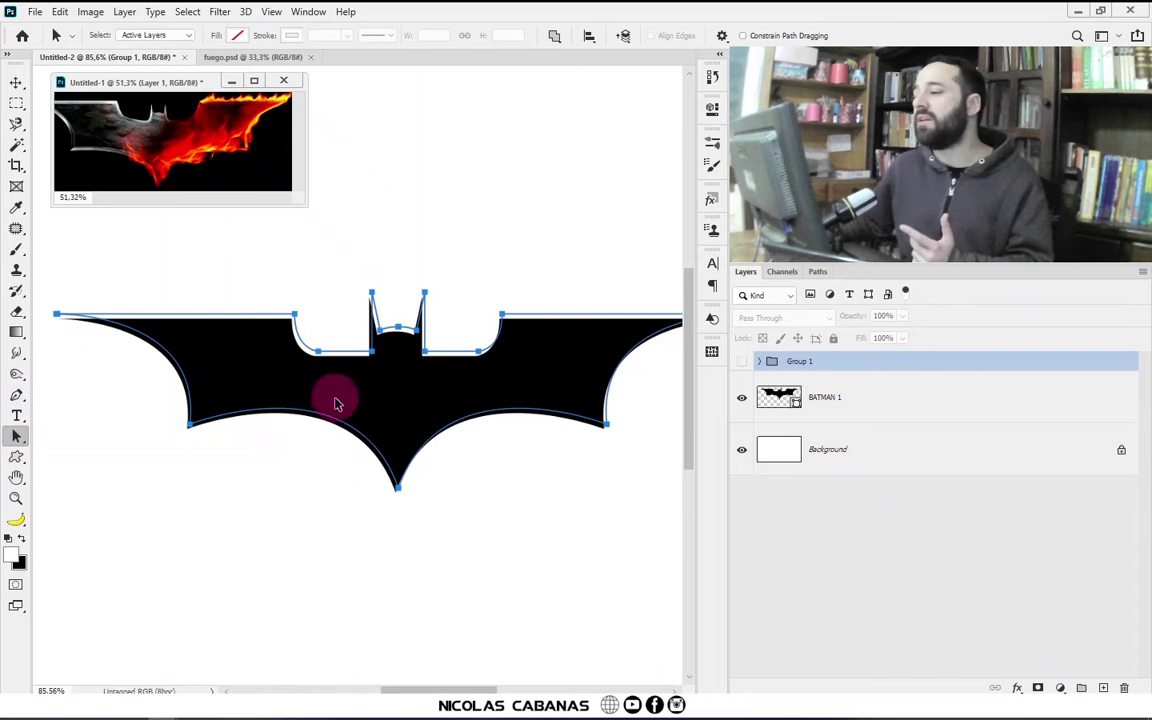
left_click_drag(360, 412, 364, 419)
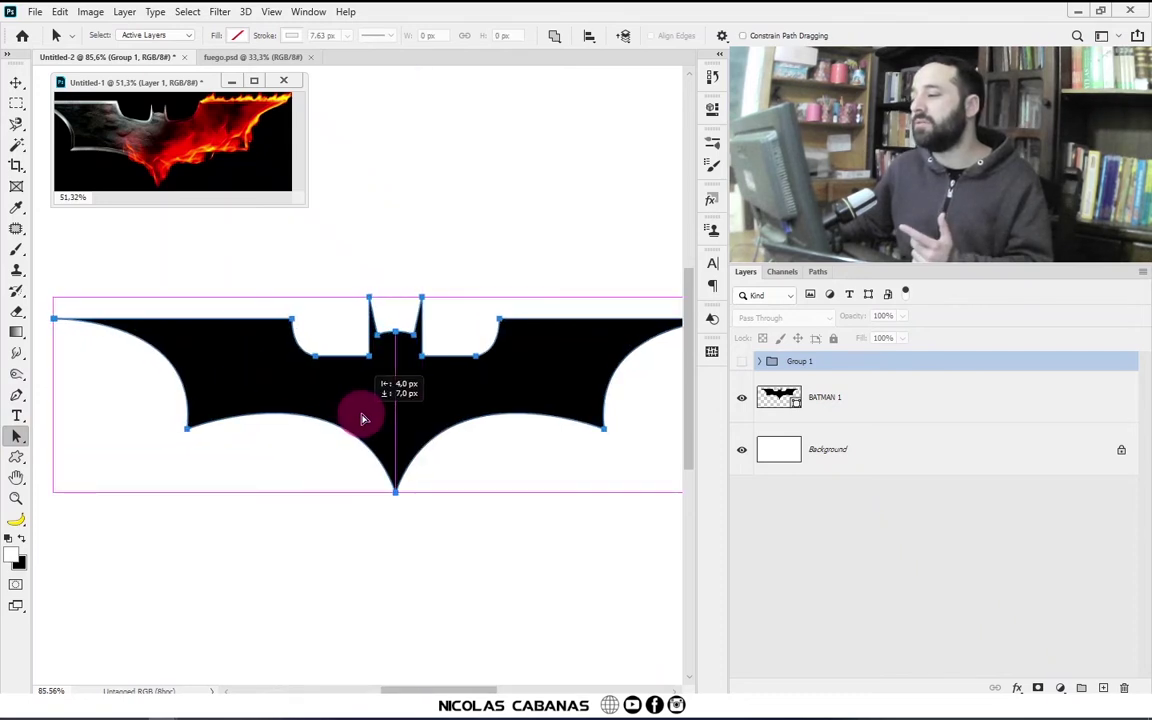
mouse_move(398, 373)
left_mouse_down()
mouse_move(464, 323)
mouse_move(541, 345)
mouse_move(380, 378)
left_mouse_up()
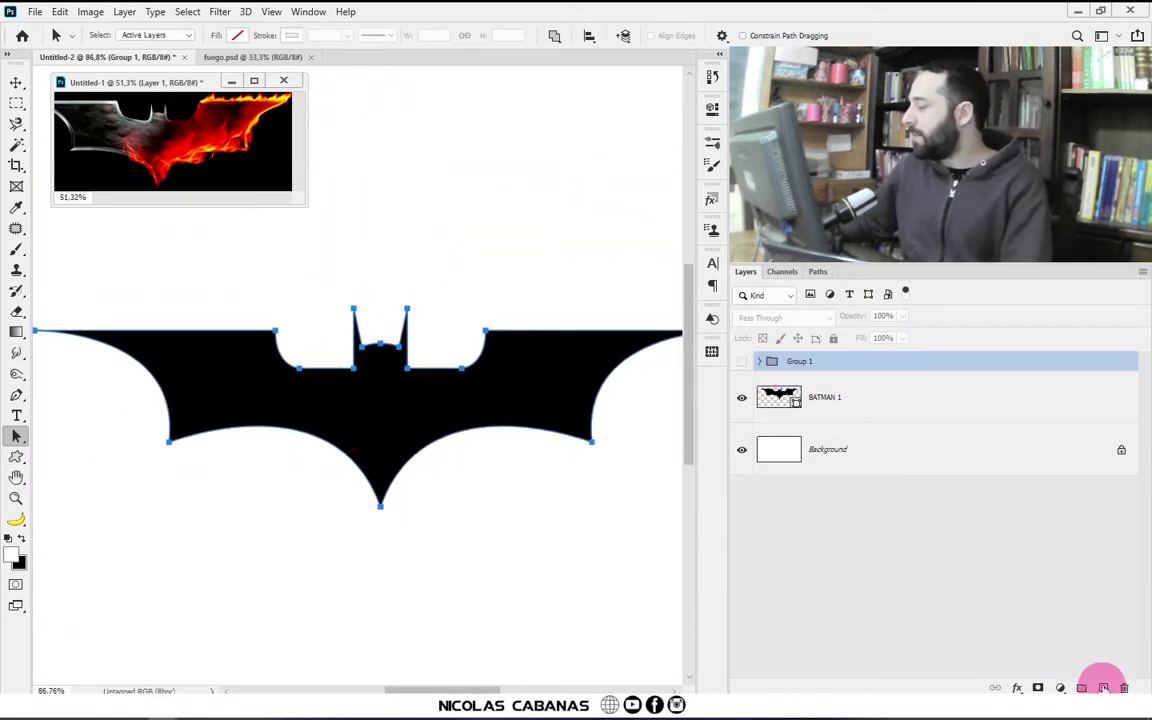
left_click(1103, 687)
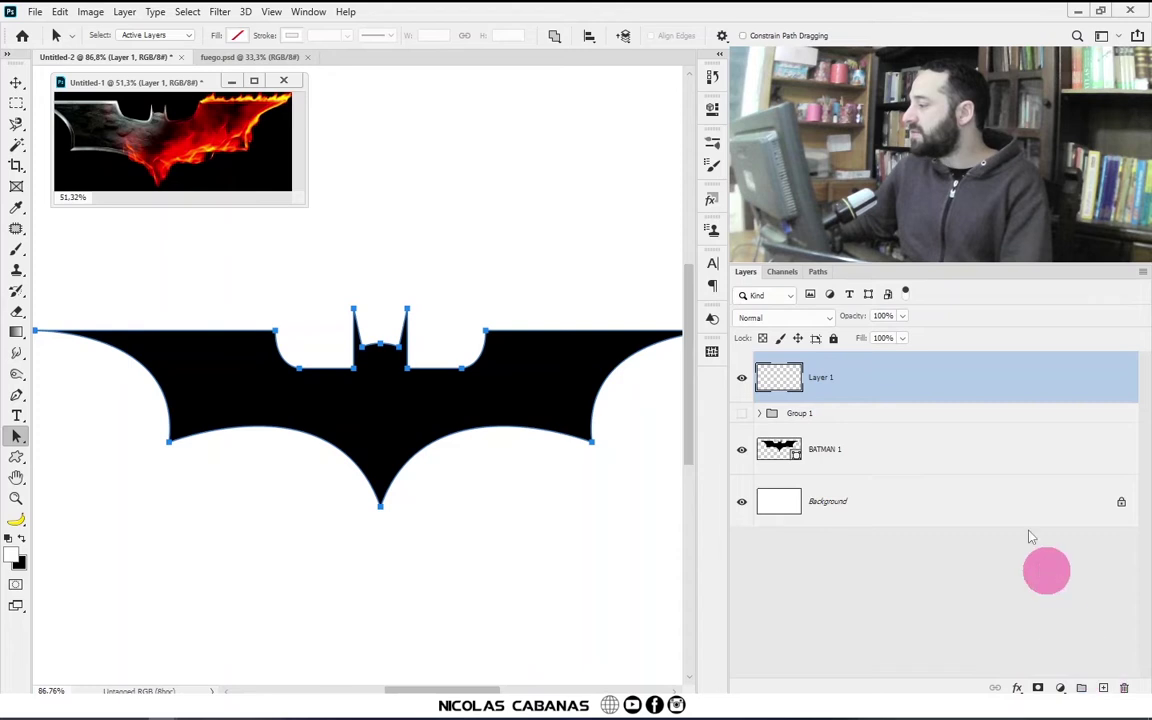
Step: Save the work path as Path 1
left_click(818, 273)
left_click(829, 314)
double_click(829, 311)
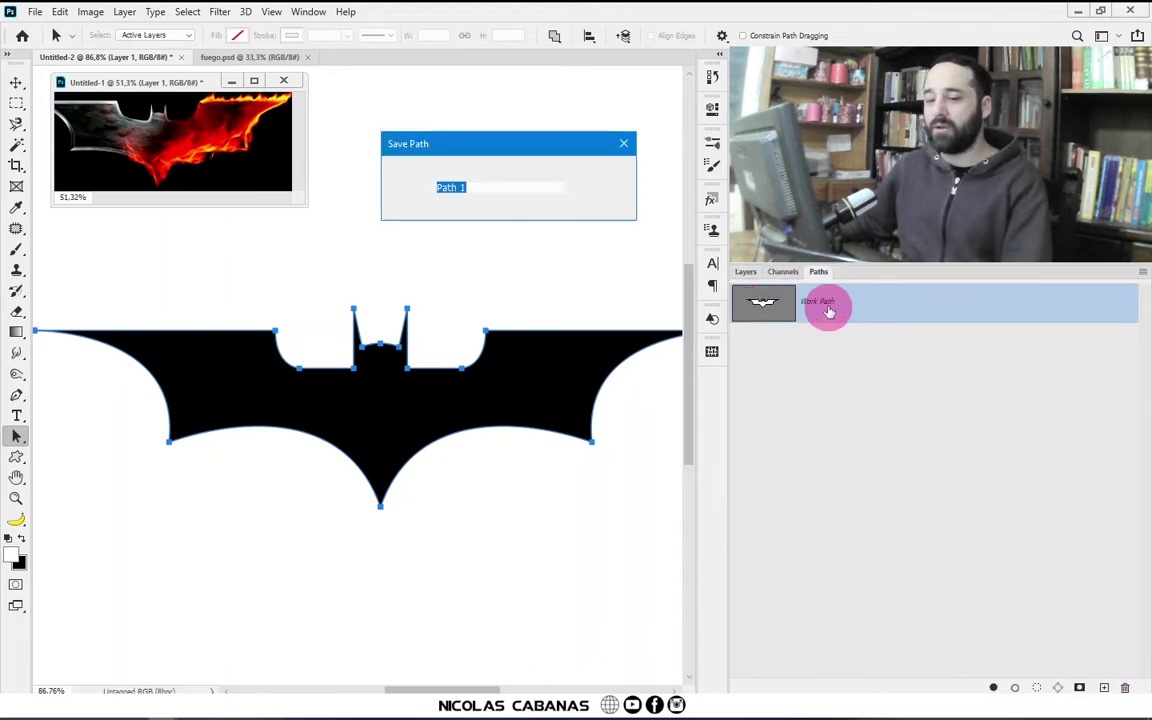
left_click(608, 179)
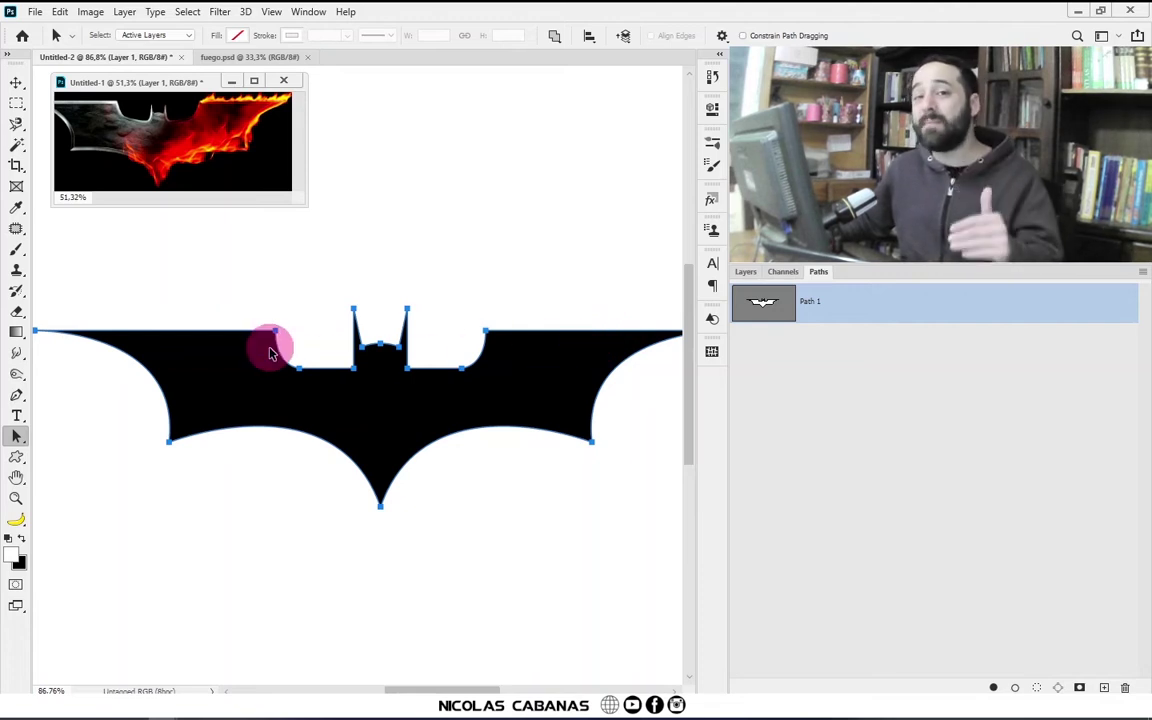
Step: Delete every anchor except the right wing's top-edge segment, then return to the Layers panel
left_click_drag(16, 436, 246, 478)
left_click(113, 476)
mouse_move(111, 290)
left_mouse_down()
mouse_move(536, 565)
mouse_move(344, 540)
left_mouse_up()
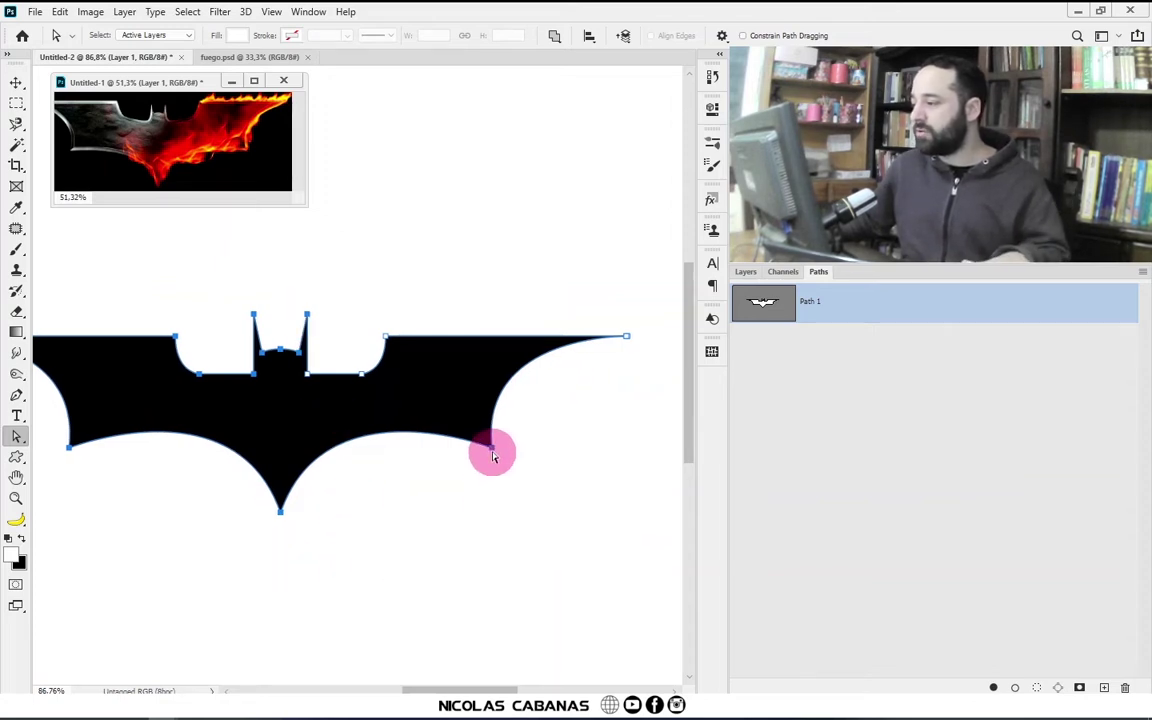
left_click(491, 452)
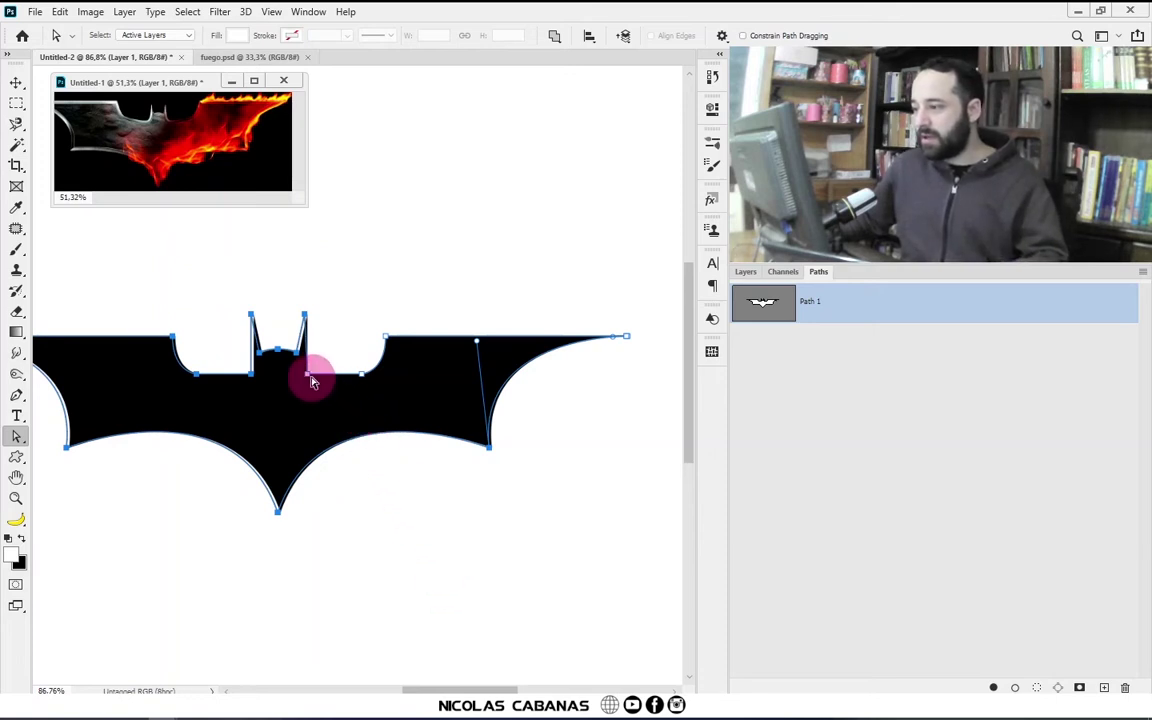
key("Delete")
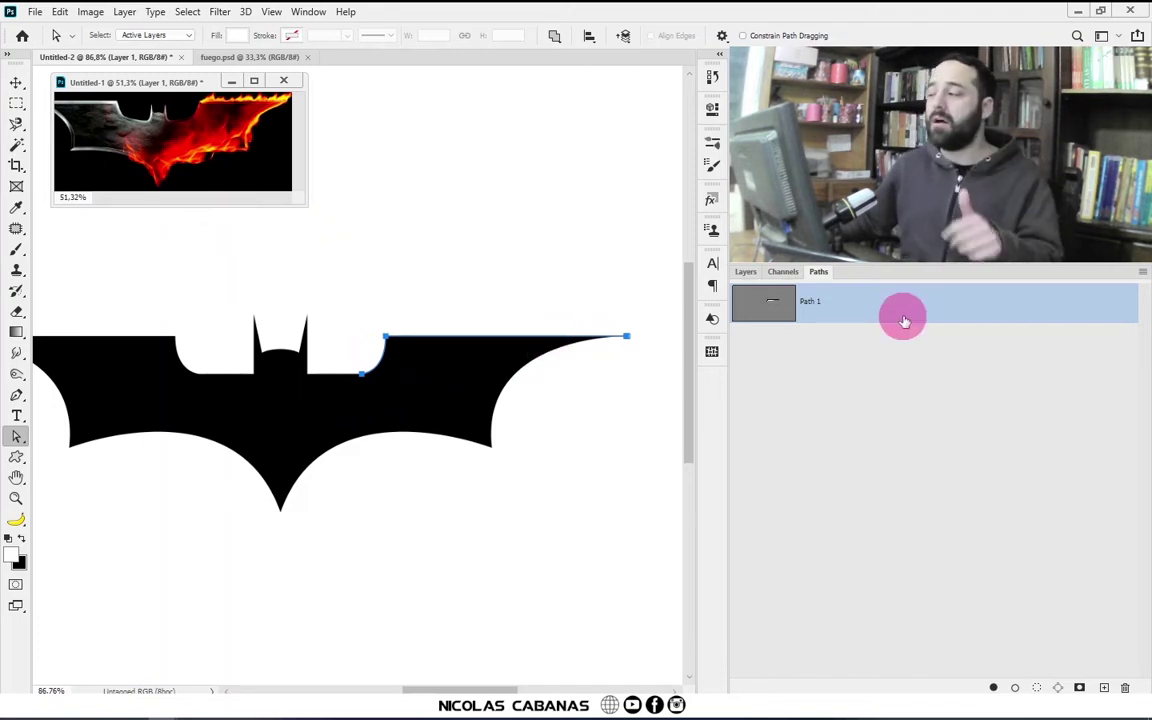
left_click_drag(904, 320, 792, 264)
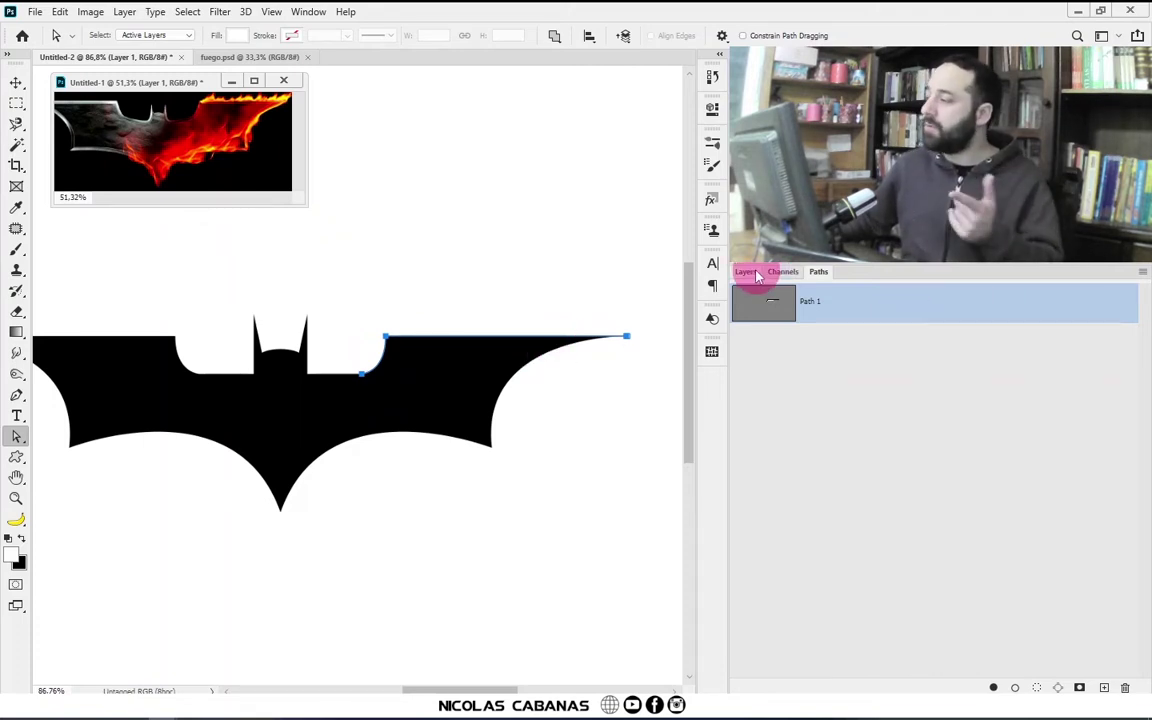
left_click(755, 276)
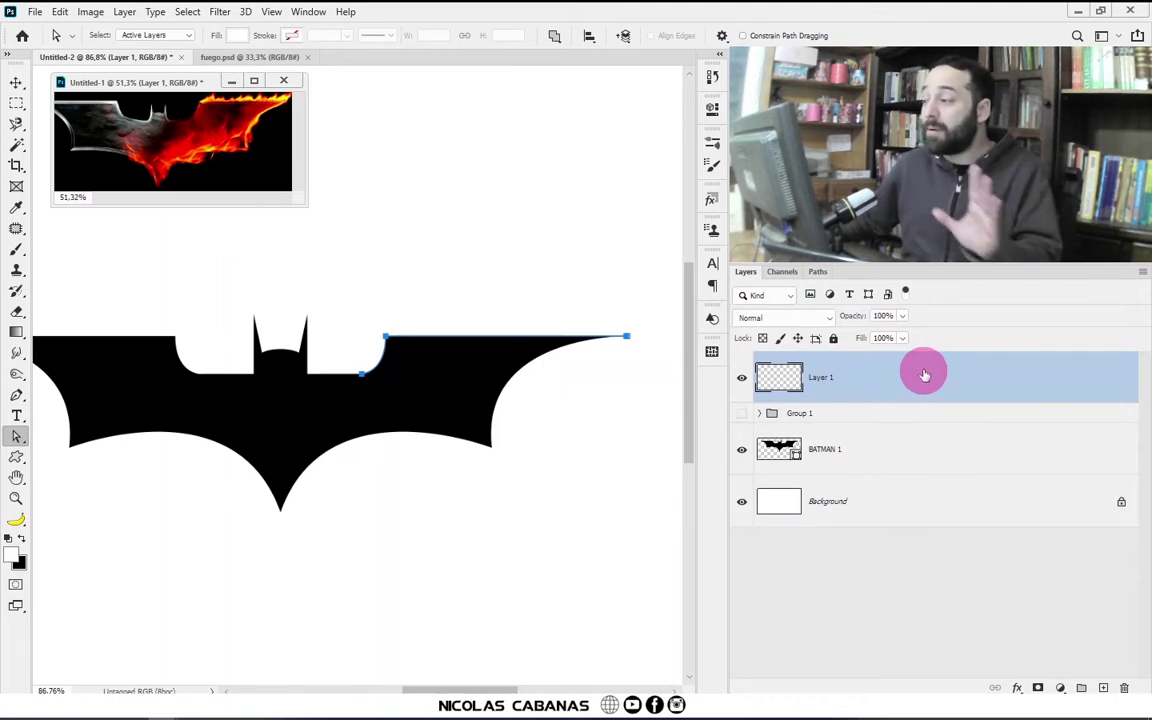
Step: Render the Flame filter along the wing path on Layer 1 with a reduced Length
left_click(226, 12)
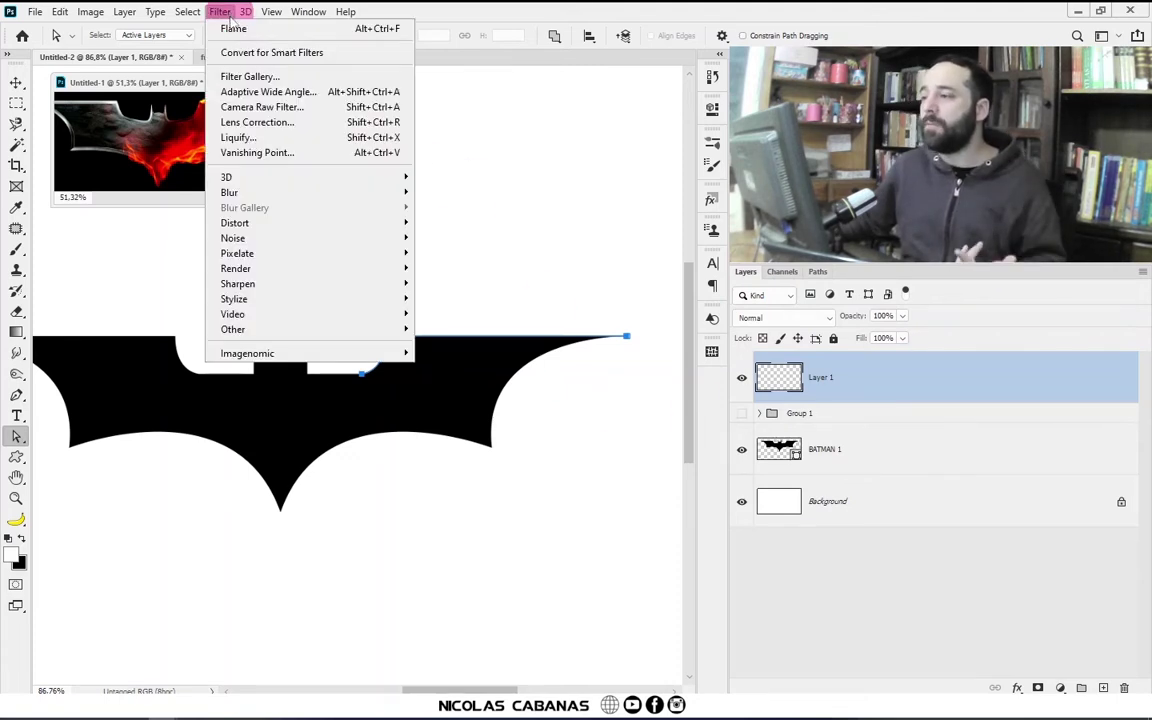
mouse_move(236, 268)
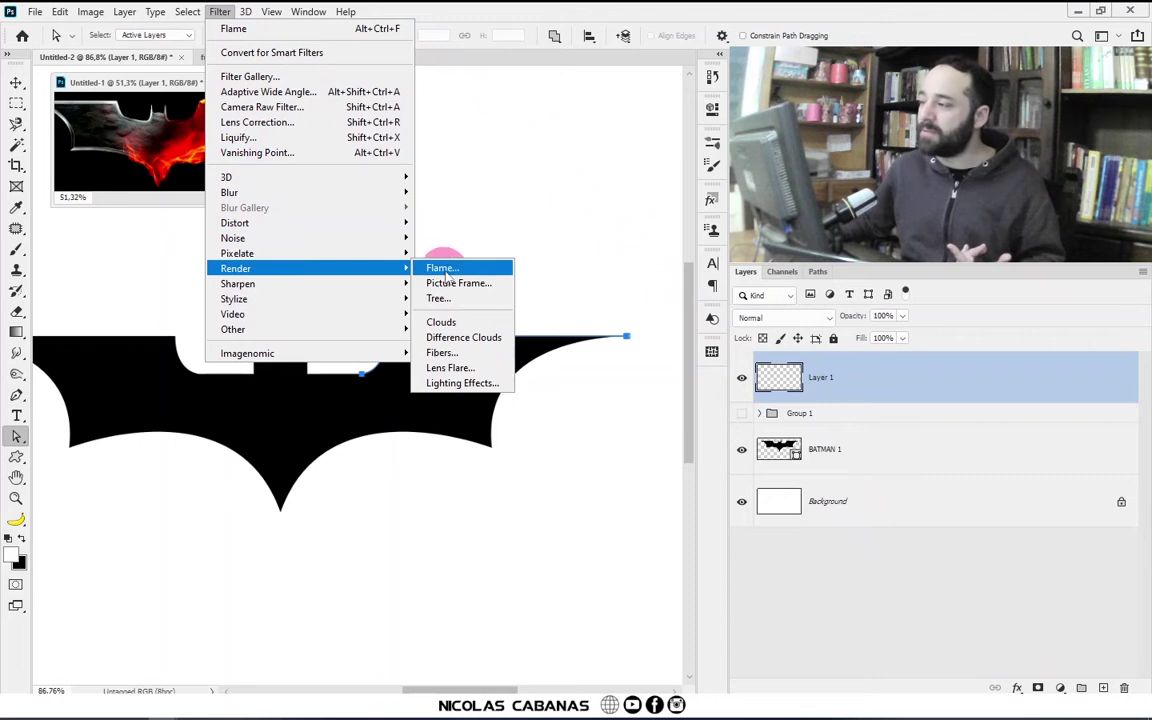
left_click(443, 269)
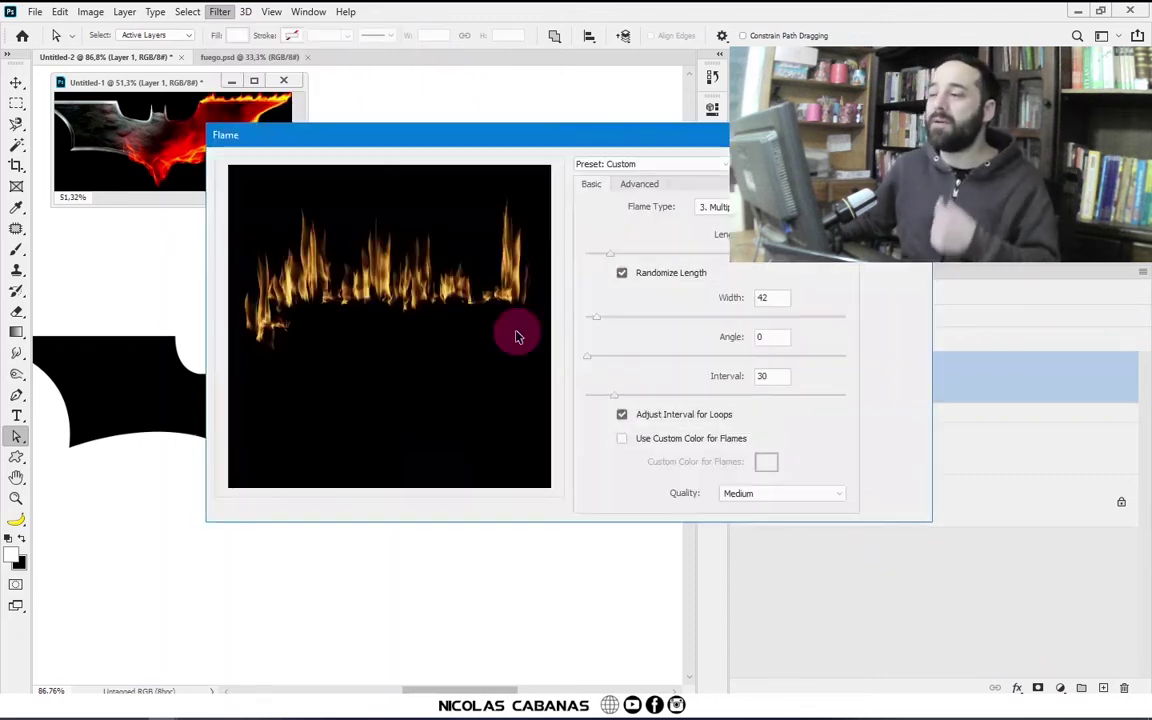
mouse_move(622, 134)
left_mouse_down()
mouse_move(420, 213)
mouse_move(445, 286)
left_mouse_up()
left_click(607, 388)
double_click(607, 388)
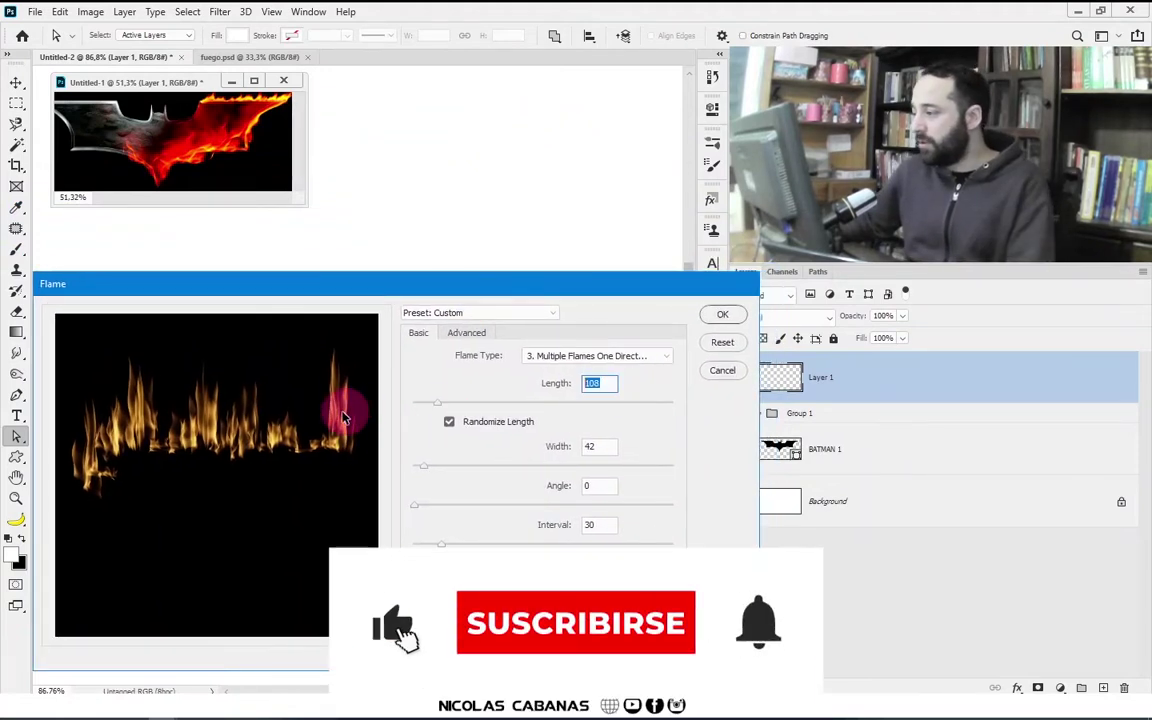
left_click_drag(437, 399, 431, 402)
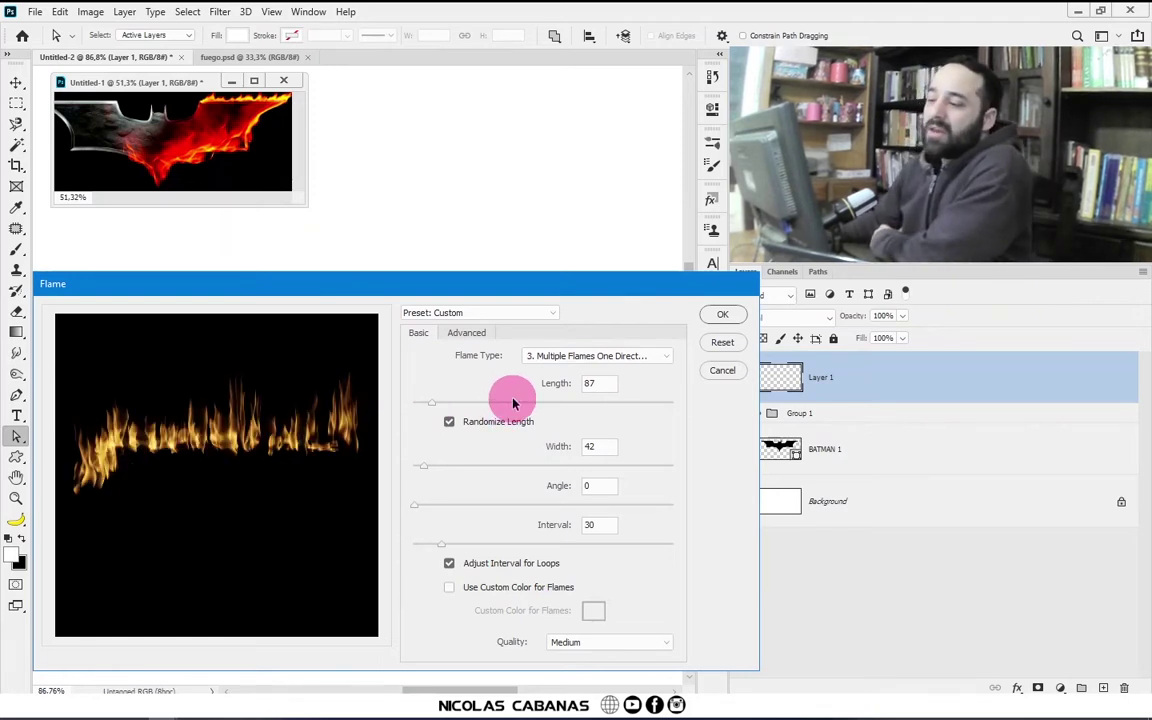
left_click(722, 314)
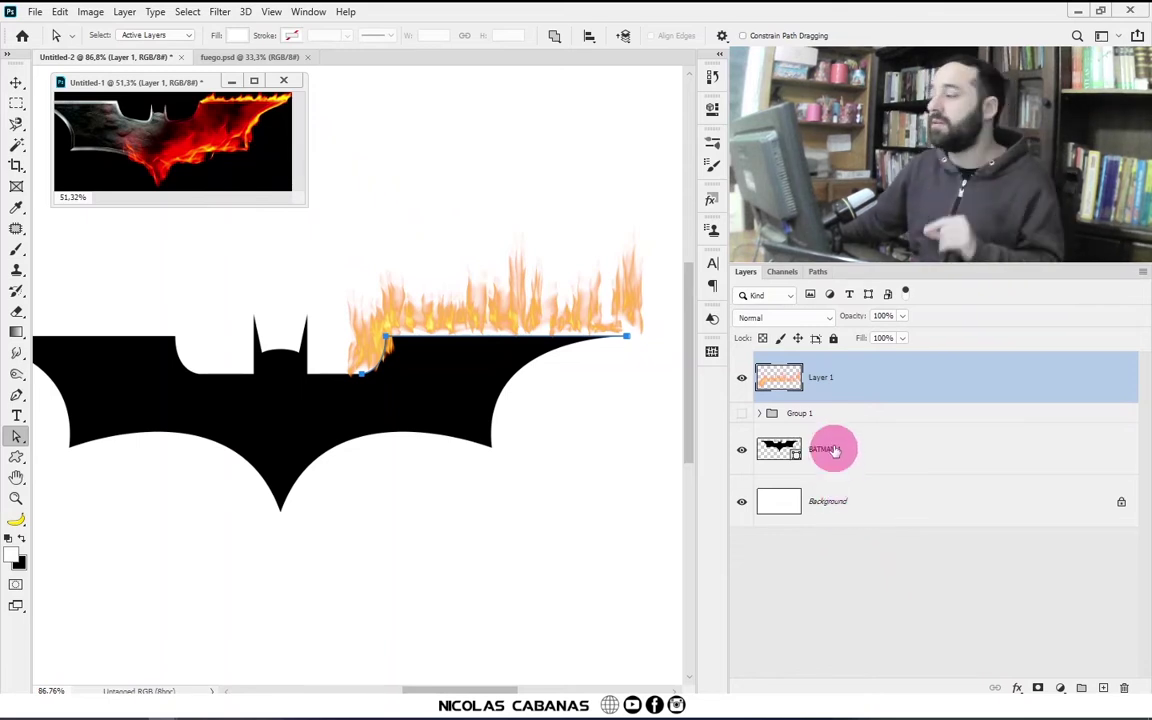
Step: Move the Layer 1 flames down and left onto the right wing edge, then zoom back out
left_click(819, 276)
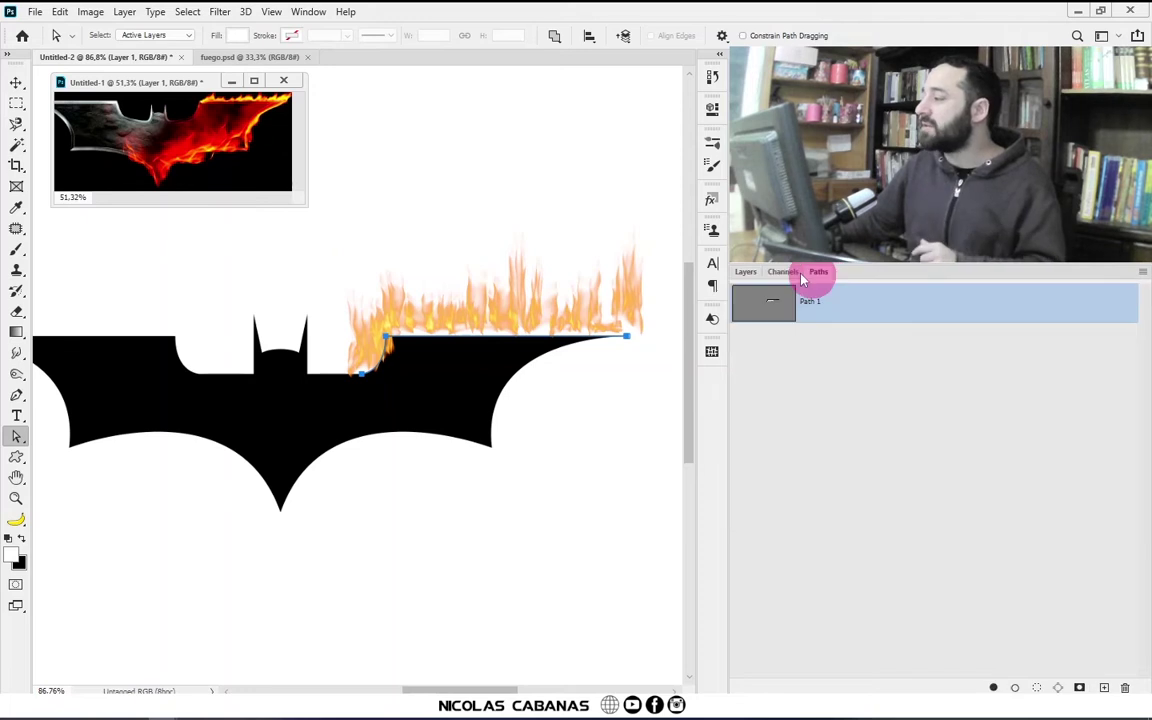
left_click(746, 272)
left_click(31, 77)
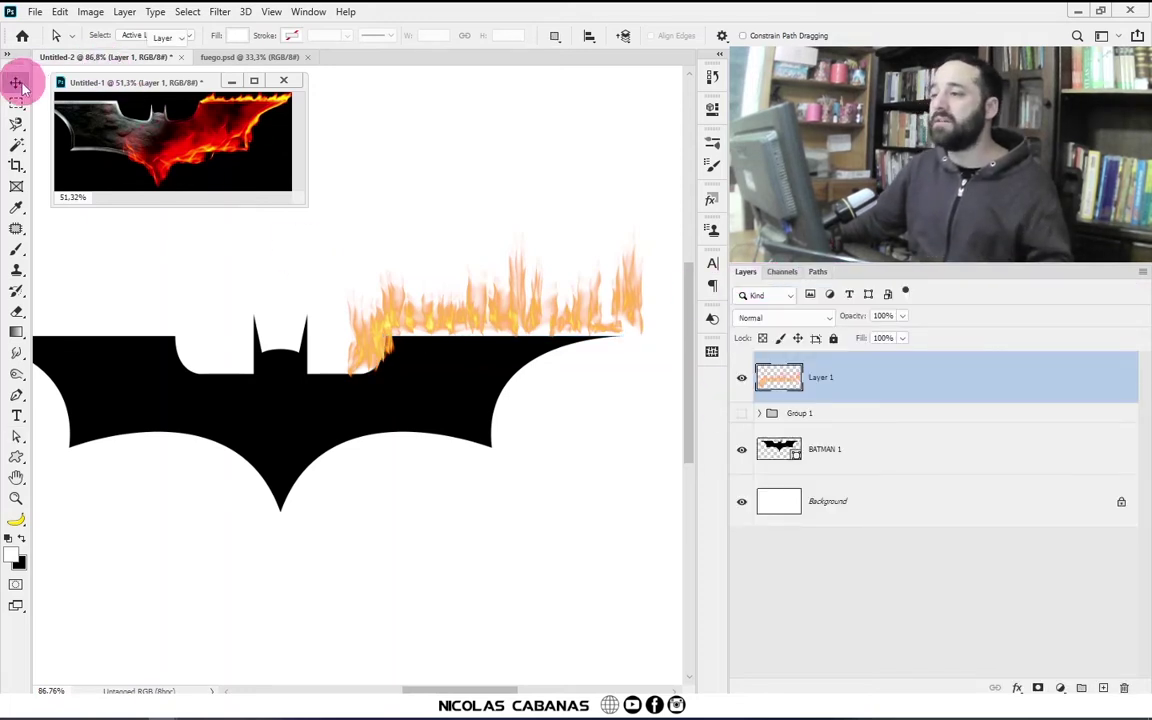
left_click_drag(411, 303, 425, 345)
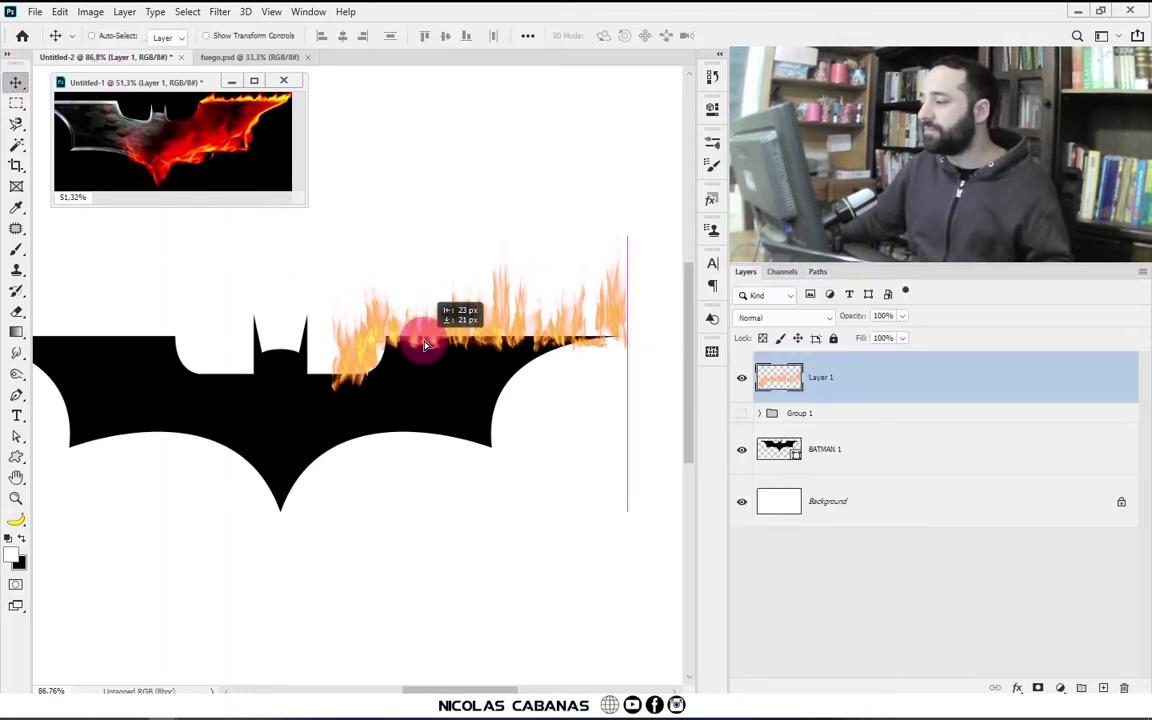
scroll(488, 316, "up", 3)
scroll(553, 327, "down", 1)
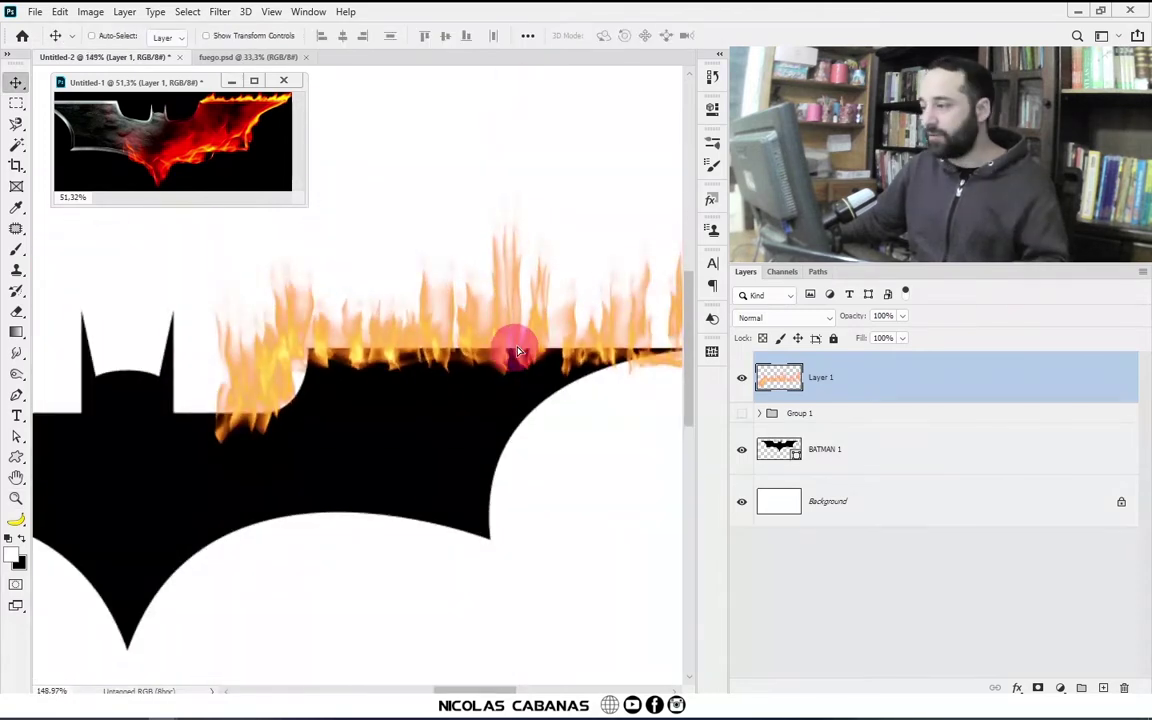
key("z")
mouse_move(527, 340)
left_mouse_down()
mouse_move(472, 385)
mouse_move(478, 368)
left_mouse_up()
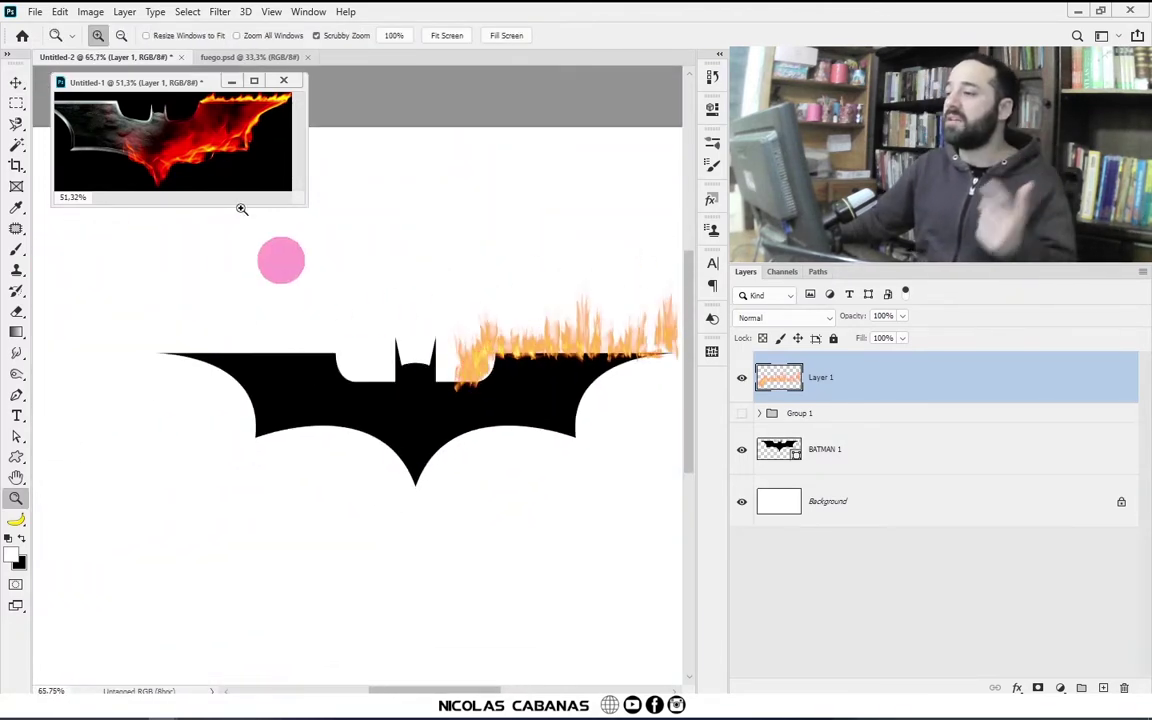
Step: Fill the Background layer with black, then lighten it to dark gray with Hue/Saturation Lightness +19
left_click(847, 500)
key("ctrl+BackSpace")
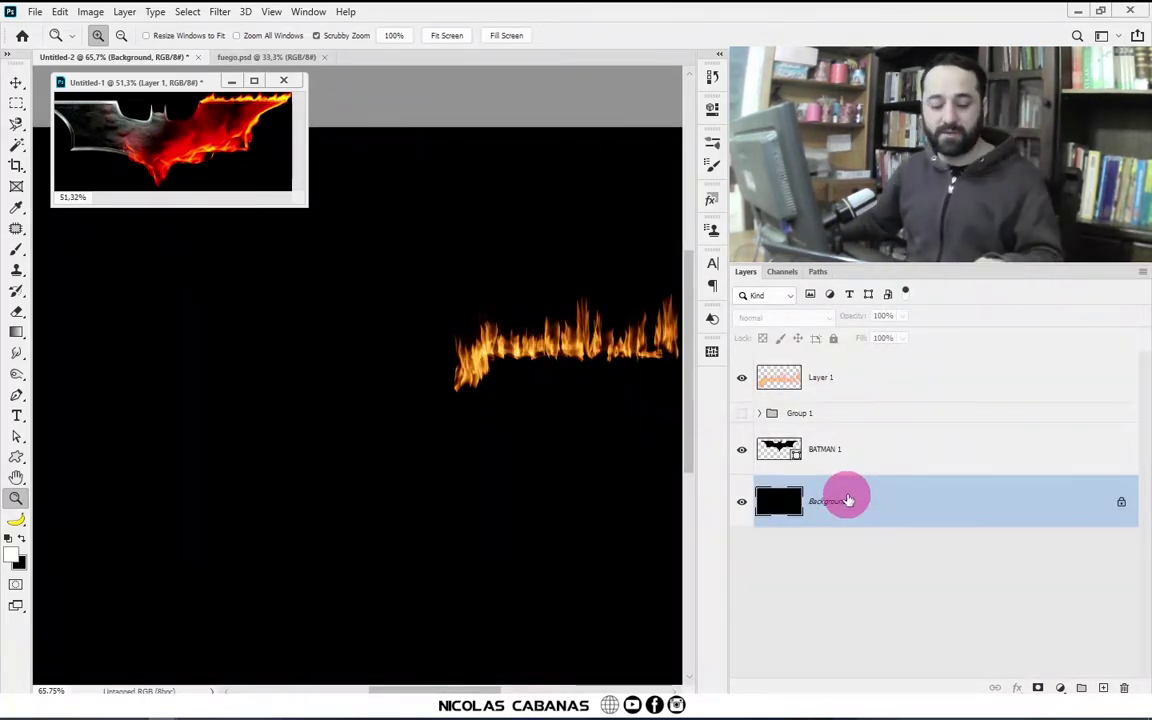
key("ctrl+u")
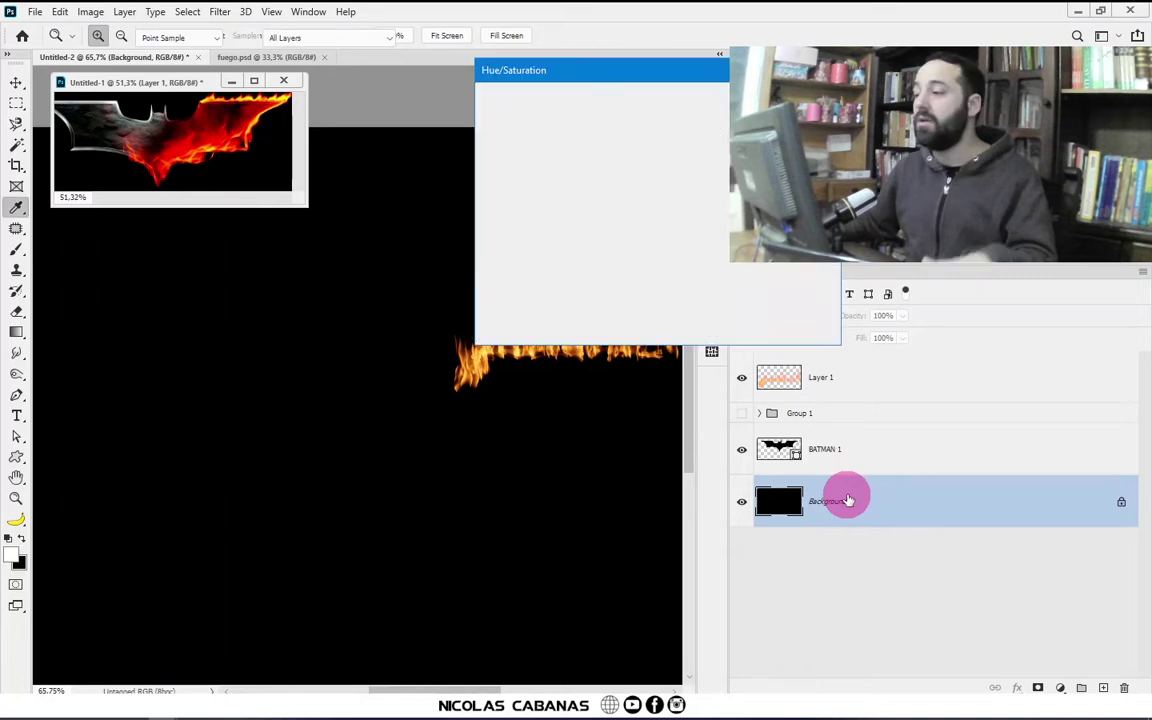
mouse_move(613, 78)
left_mouse_down()
mouse_move(575, 90)
mouse_move(332, 264)
left_mouse_up()
left_click_drag(353, 456, 360, 456)
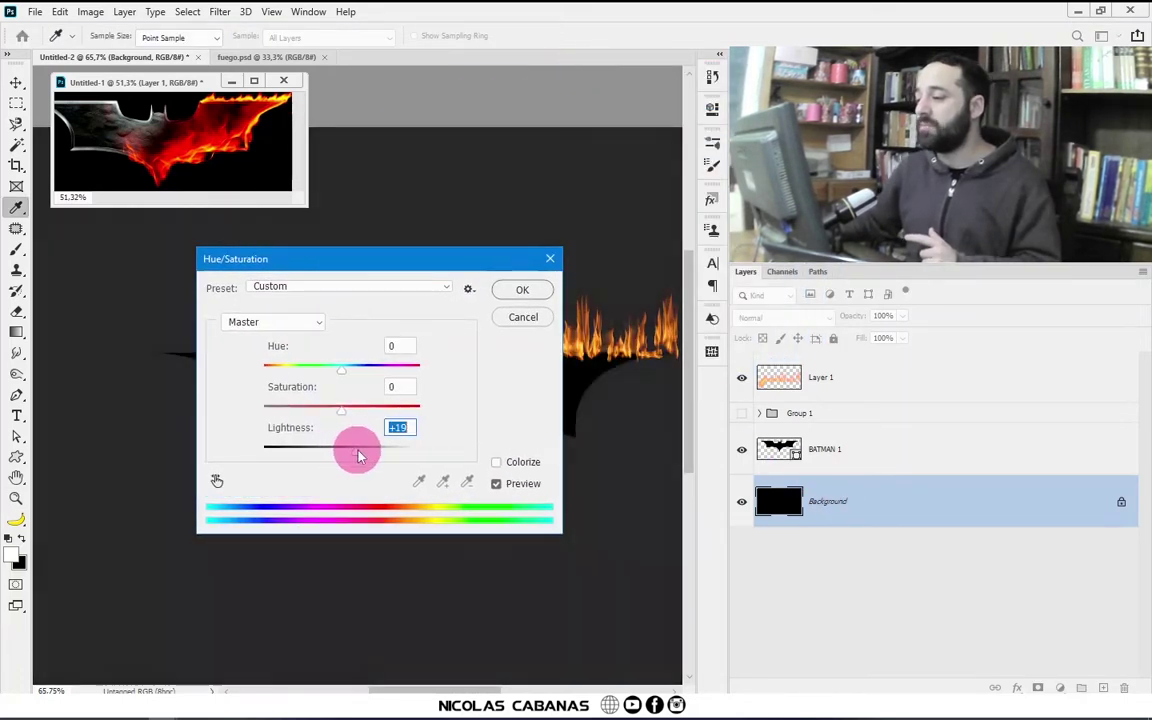
left_click(522, 289)
key("z")
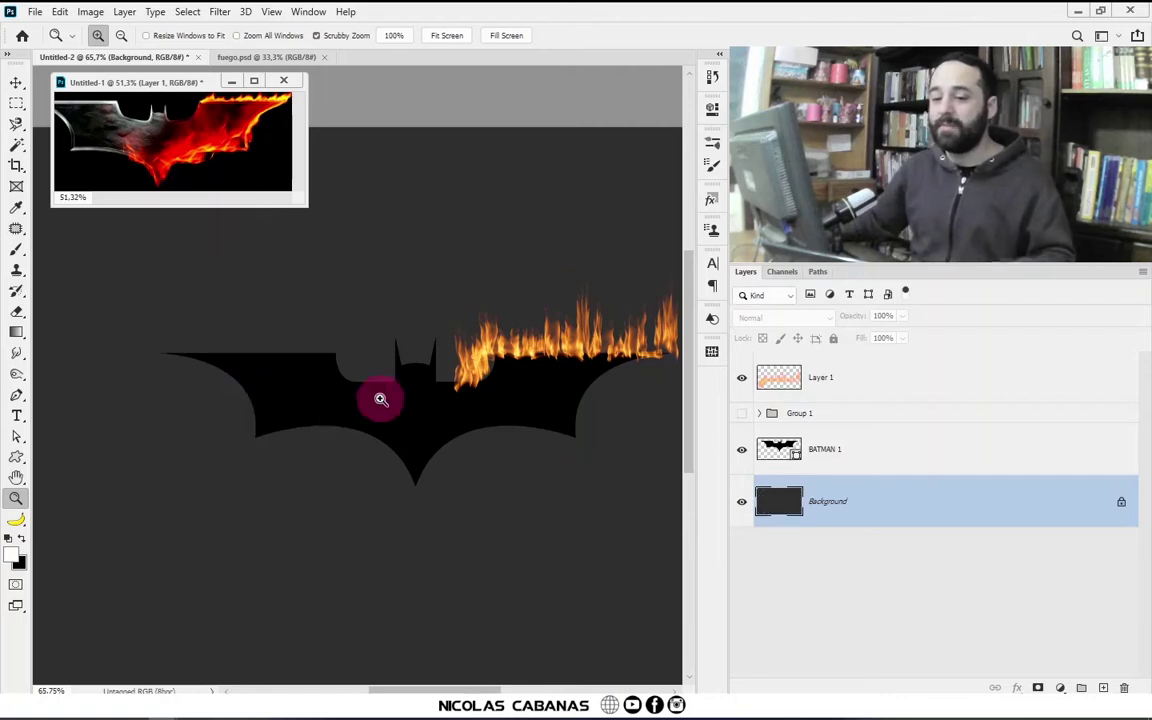
left_click_drag(461, 385, 414, 441)
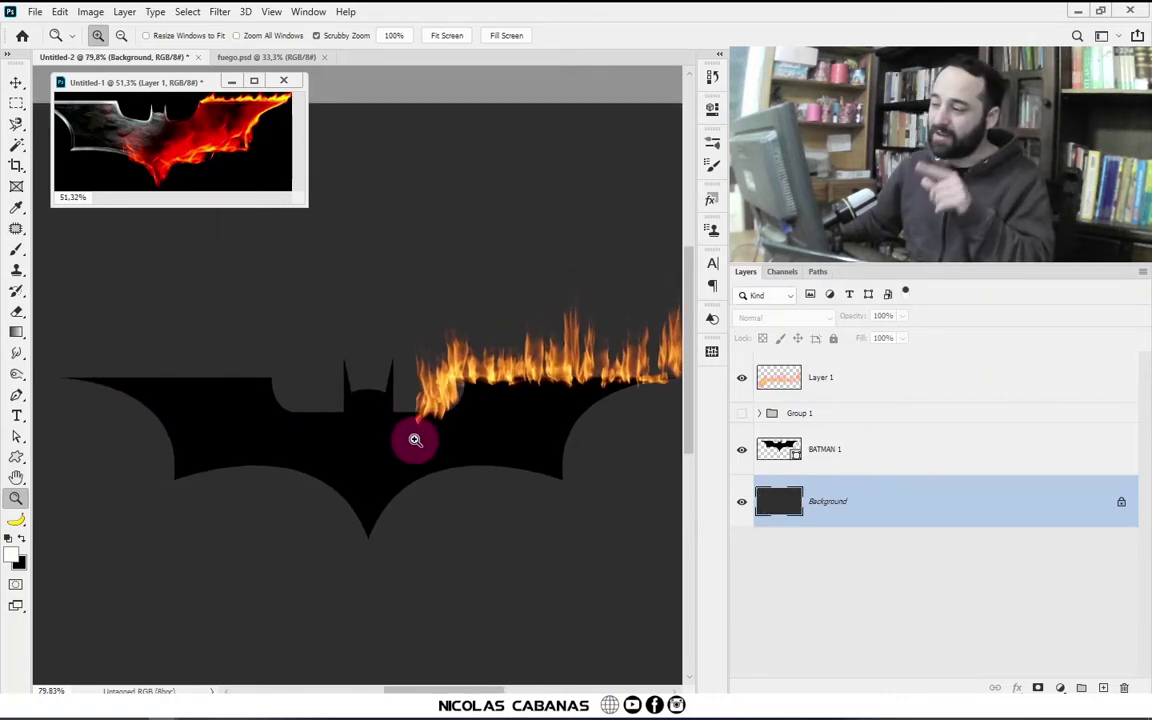
Step: Duplicate the BATMAN 1 layer and give the copy no fill and a white stroke
left_click(890, 456)
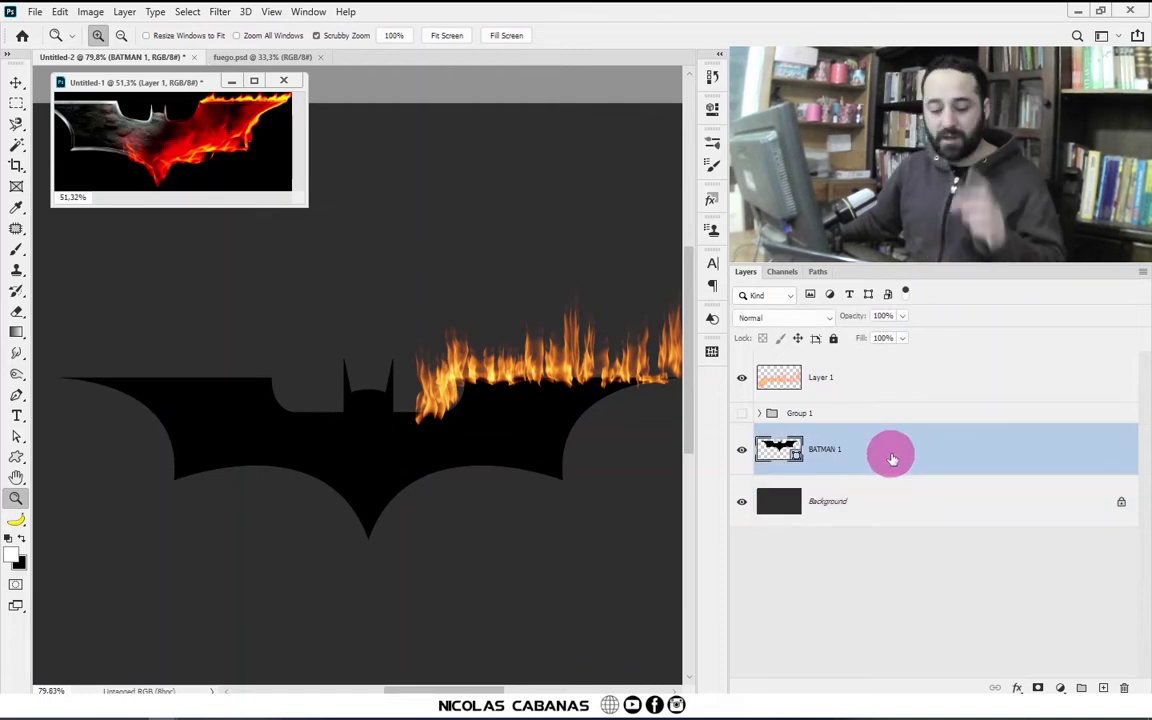
key("ctrl+j")
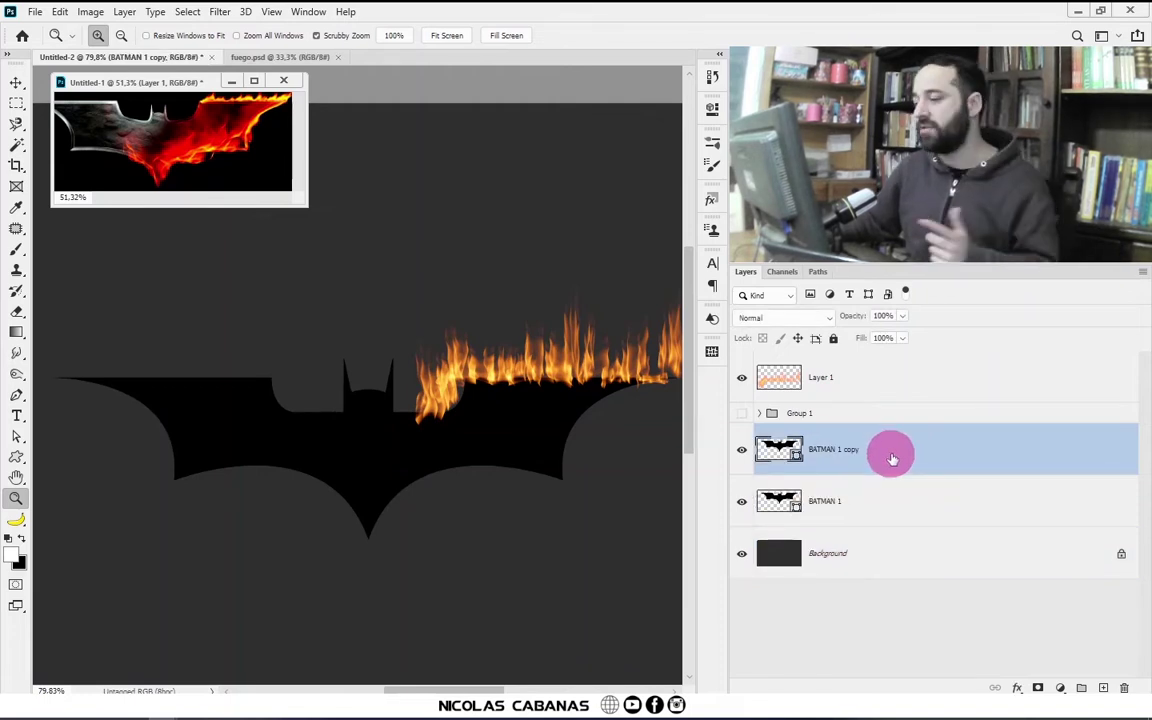
left_click(17, 442)
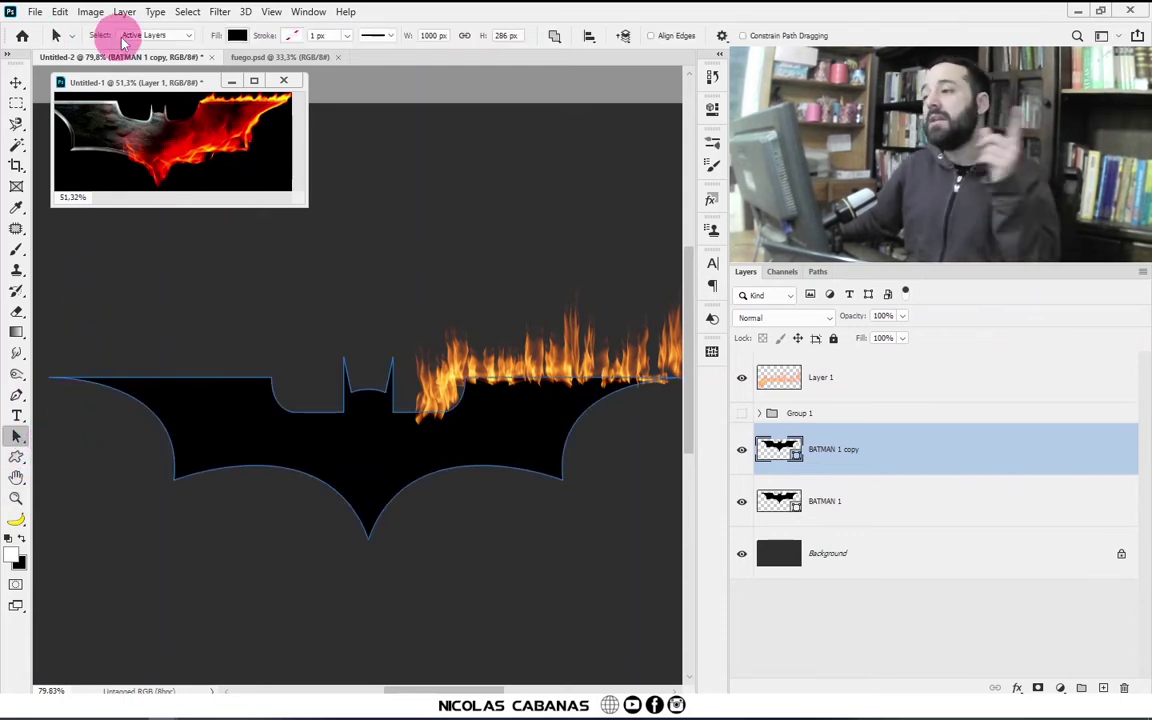
left_click(237, 36)
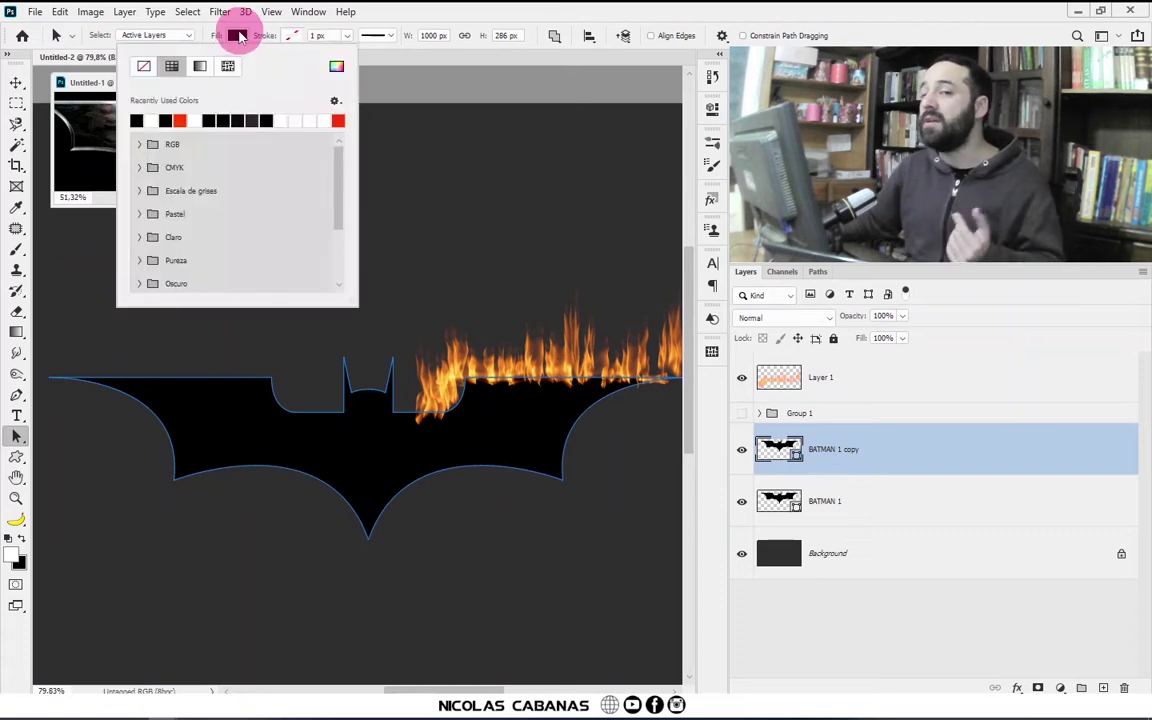
left_click(145, 68)
left_click(286, 36)
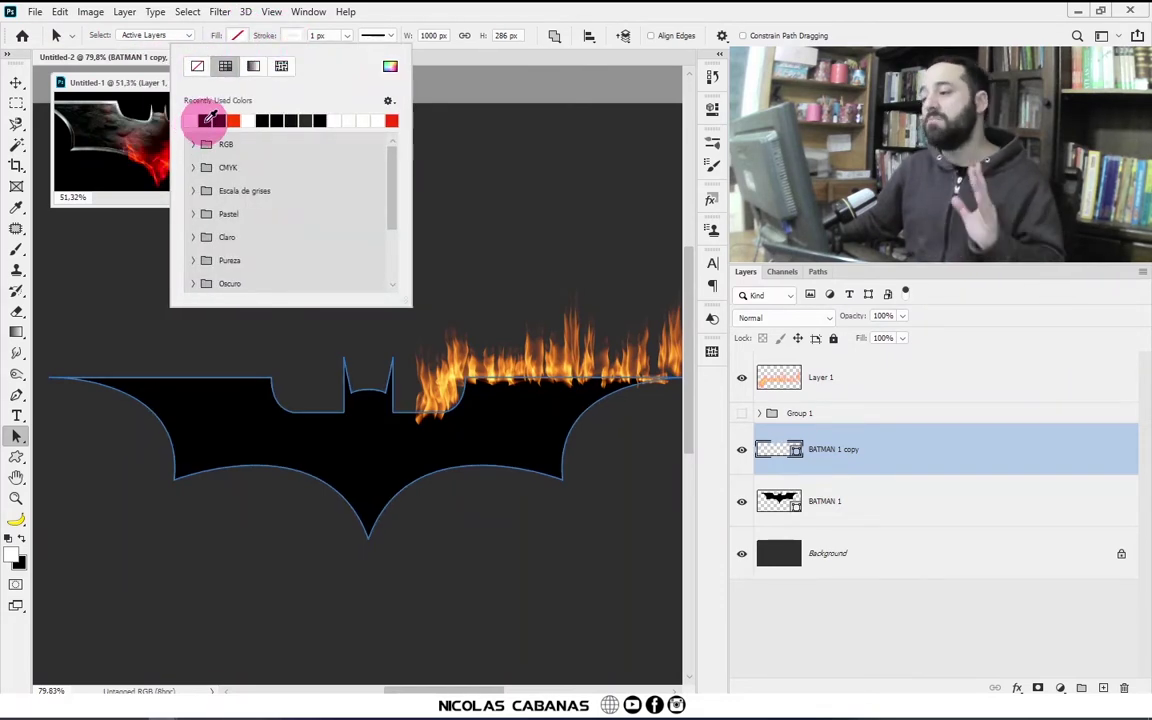
left_click(405, 28)
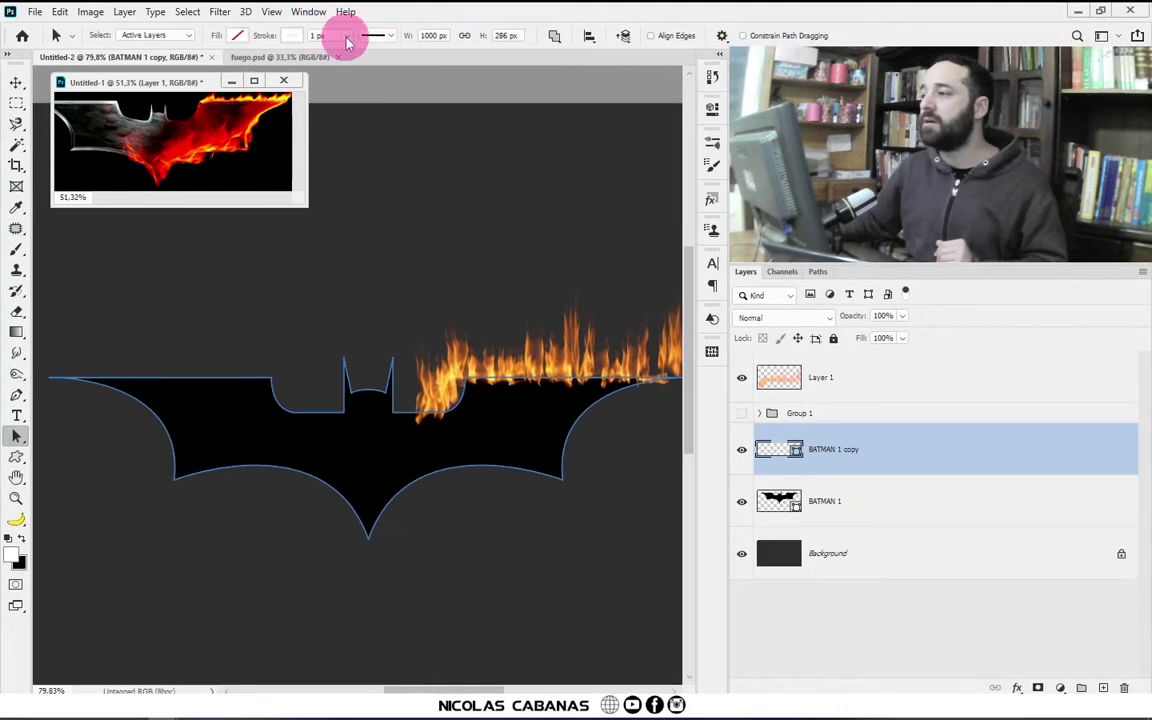
left_click(355, 58)
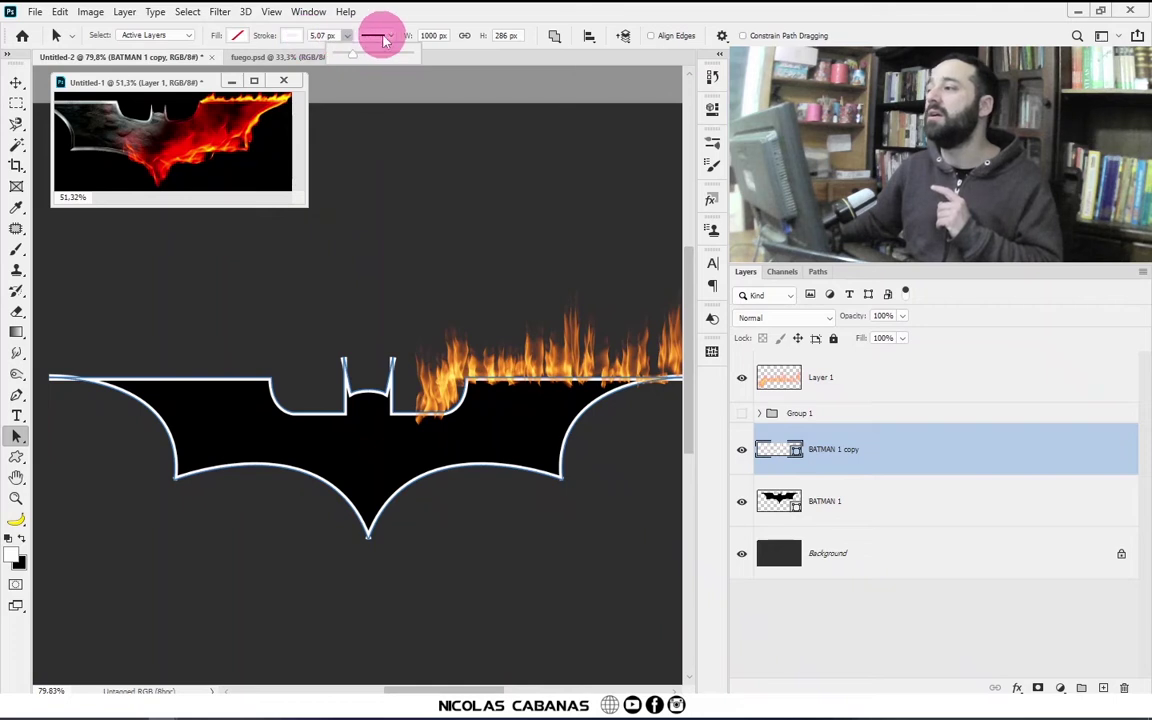
Step: Change the copy's stroke alignment, set round corners, and thicken the stroke to about 7 px
left_click(389, 36)
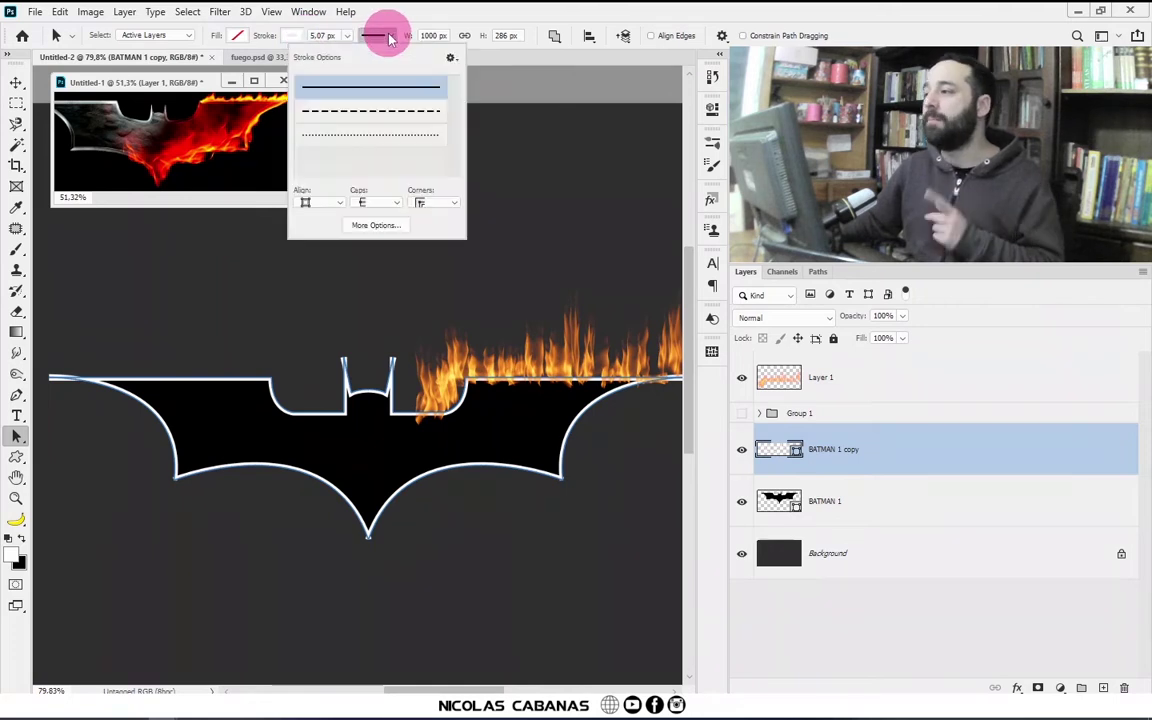
left_click(437, 207)
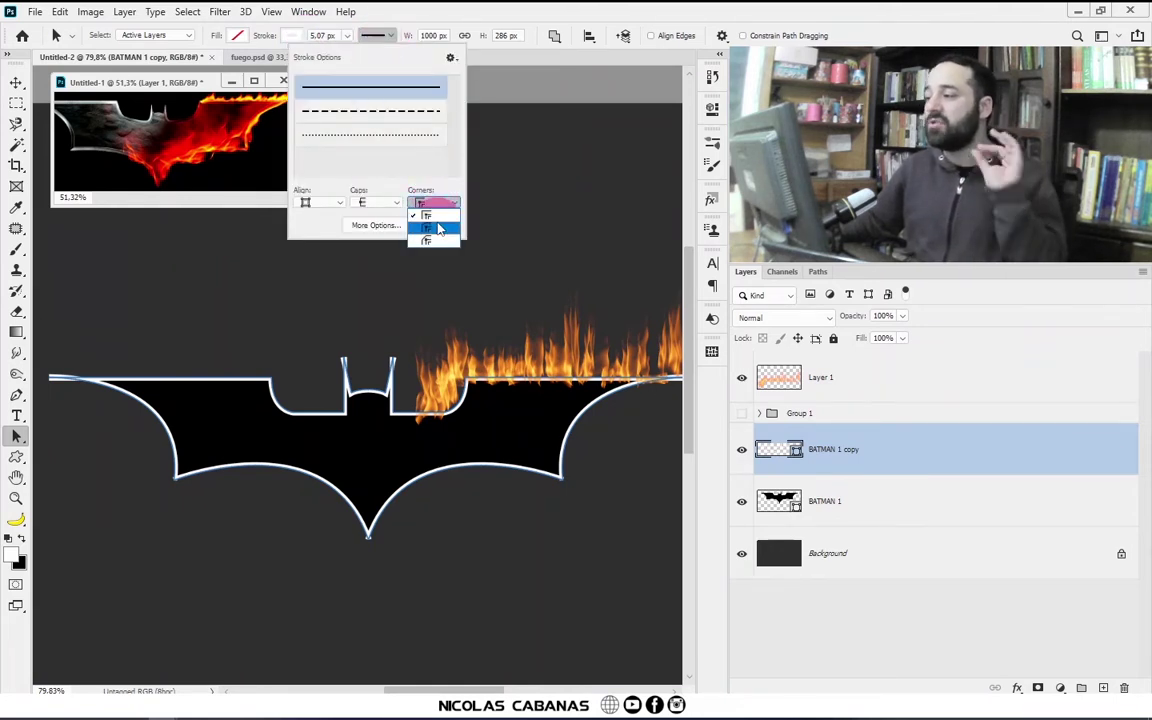
left_click(437, 229)
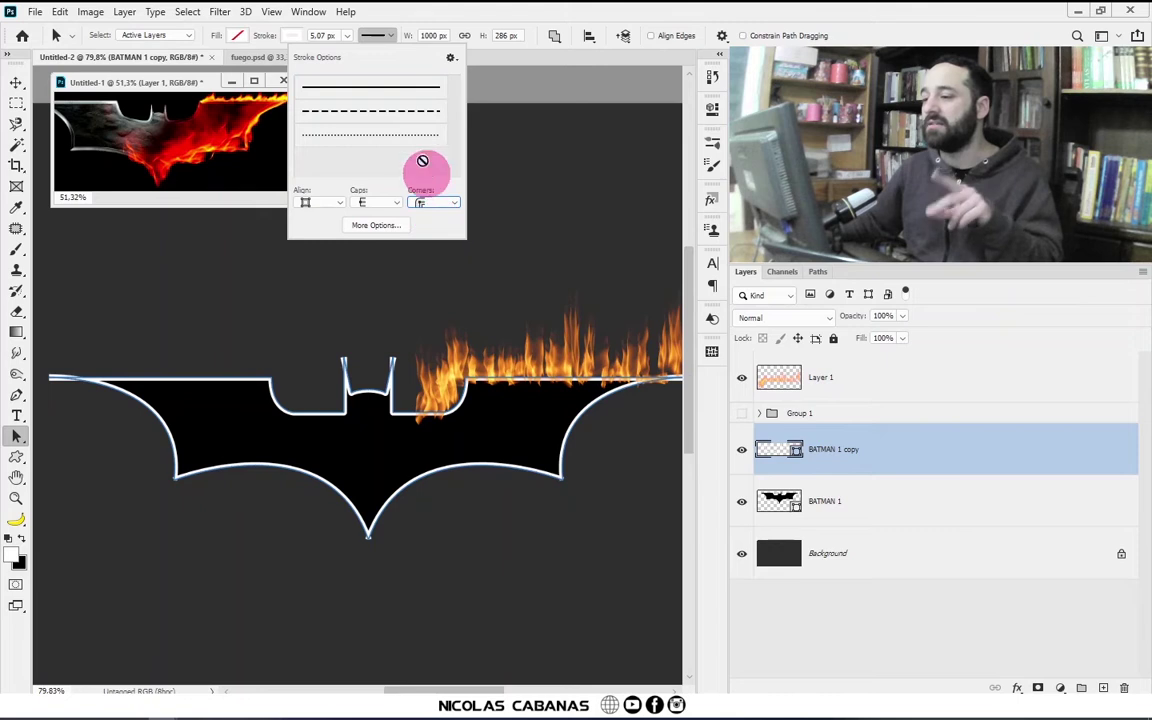
left_click(335, 202)
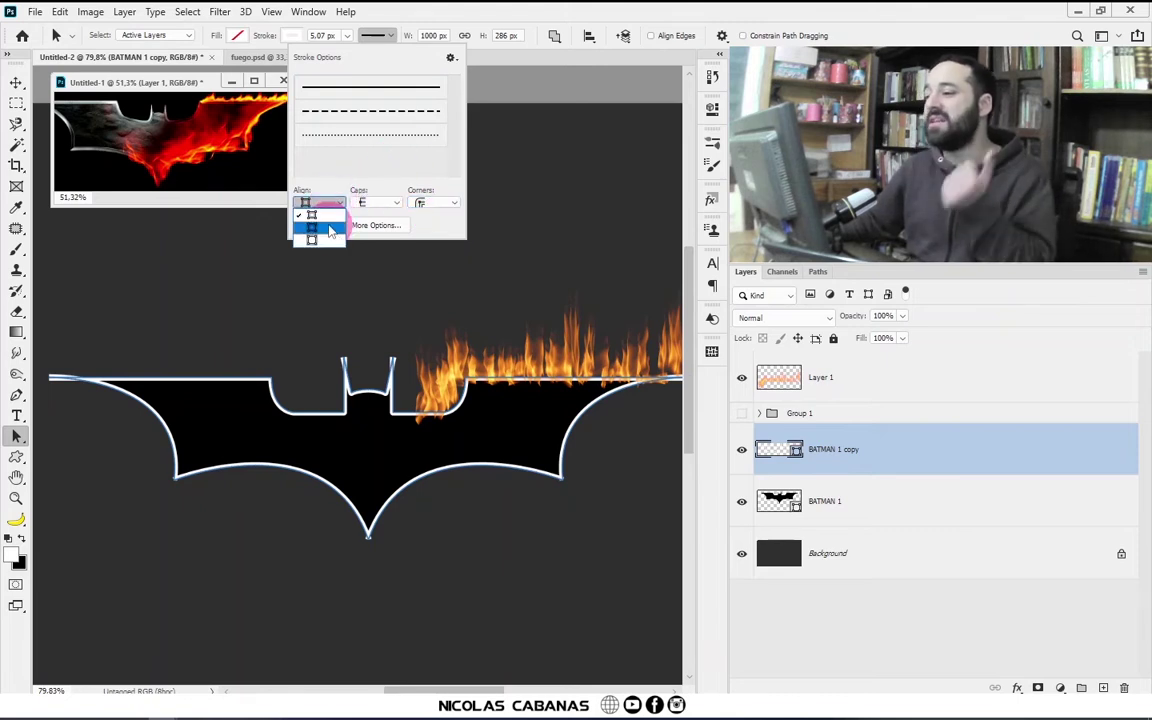
left_click(330, 229)
left_click(433, 204)
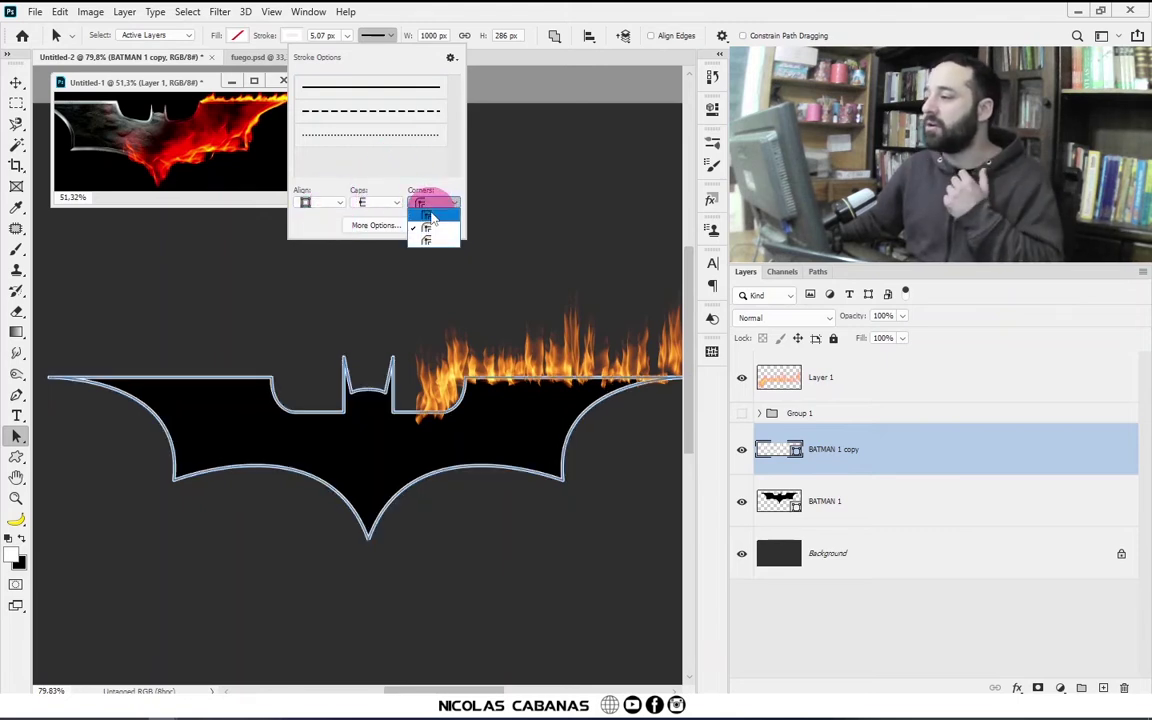
left_click(430, 216)
left_click(437, 204)
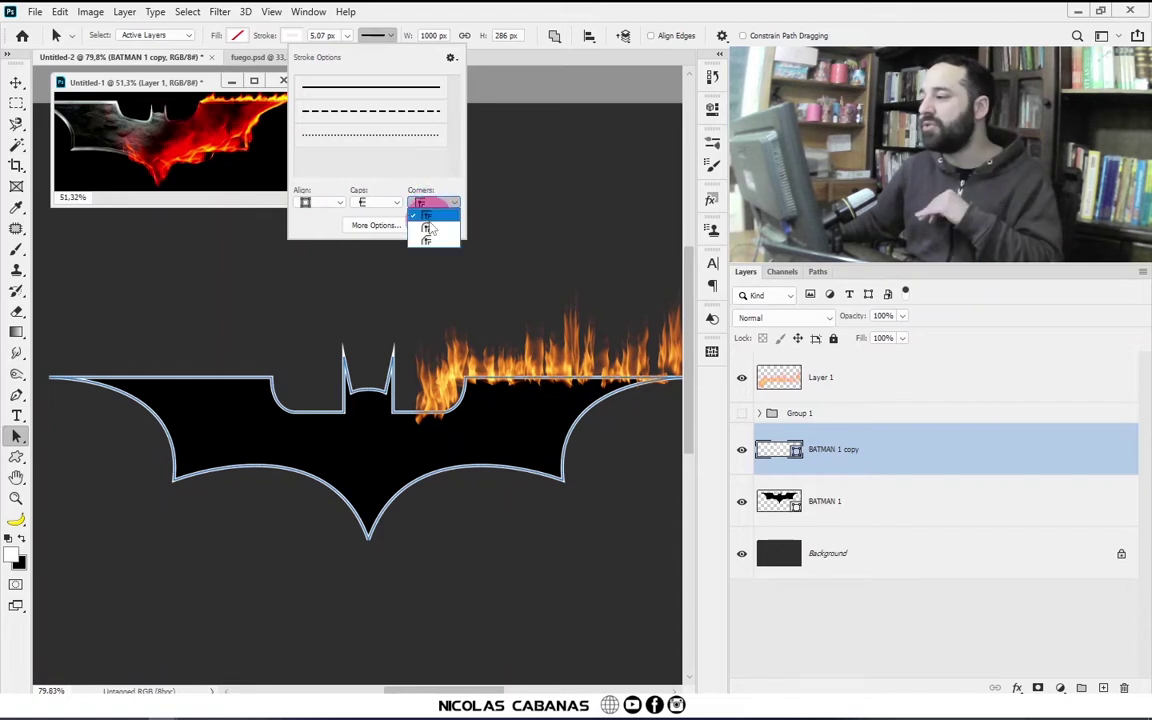
left_click(430, 230)
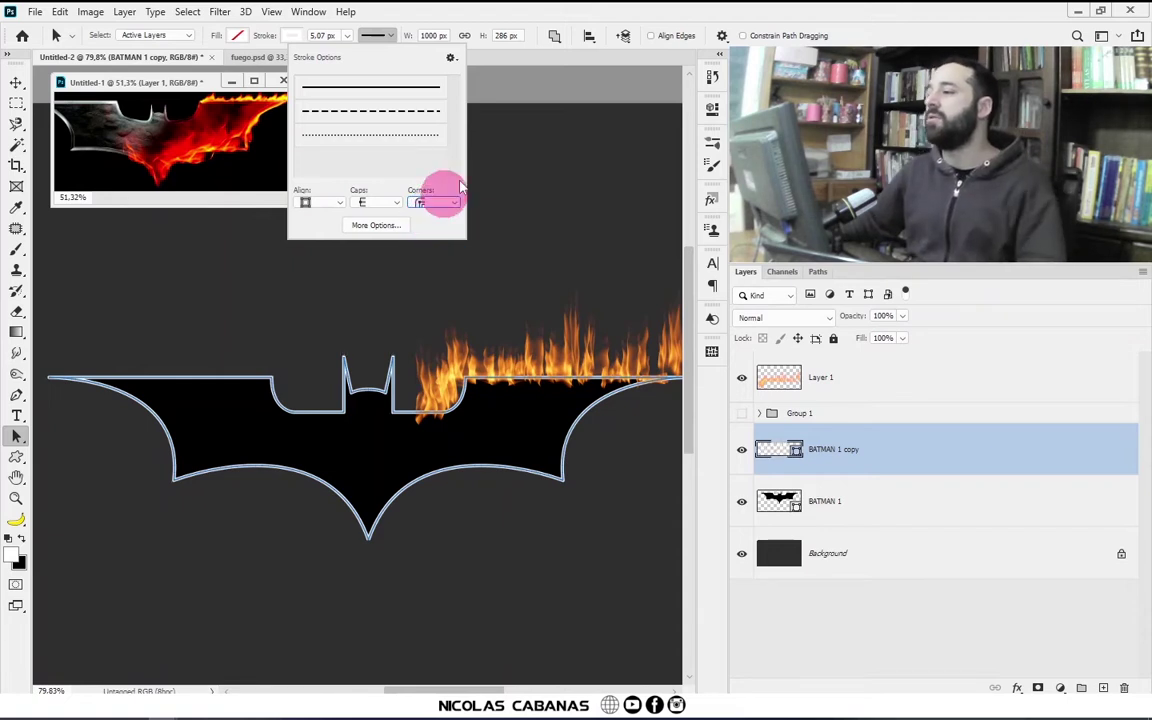
left_click(409, 20)
left_click_drag(350, 60, 347, 46)
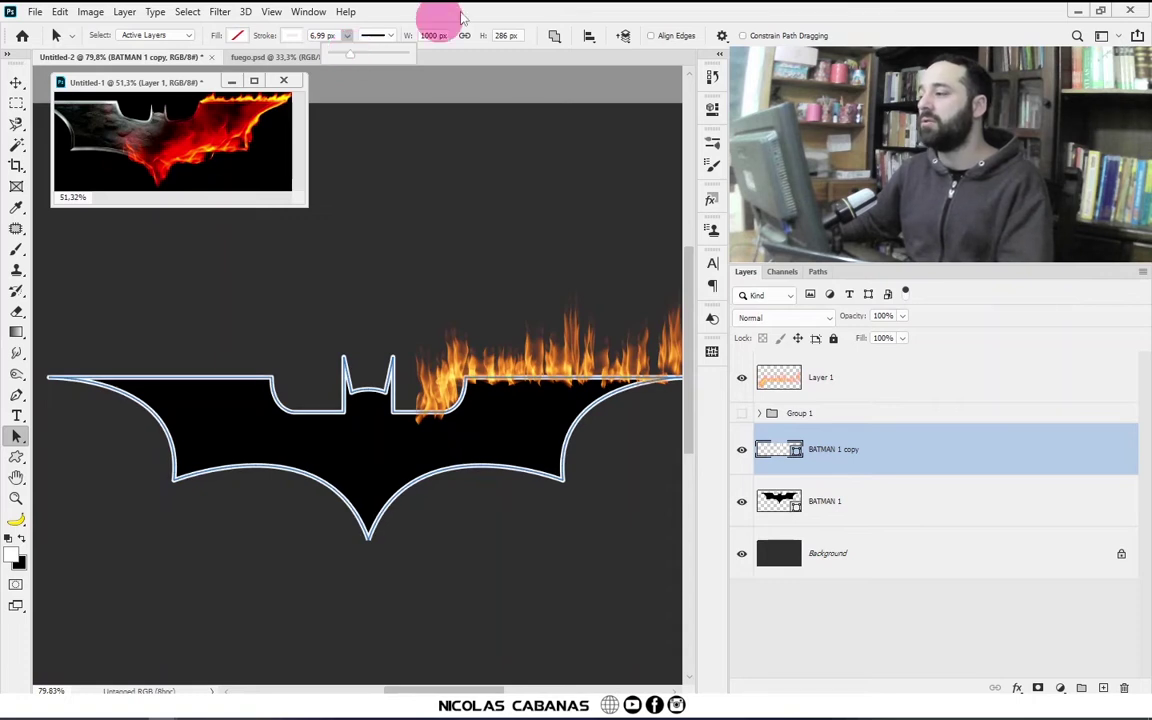
Step: Add a metallic Gradient Overlay to BATMAN 1 copy and shift its reflection across the outline
left_click(15, 84)
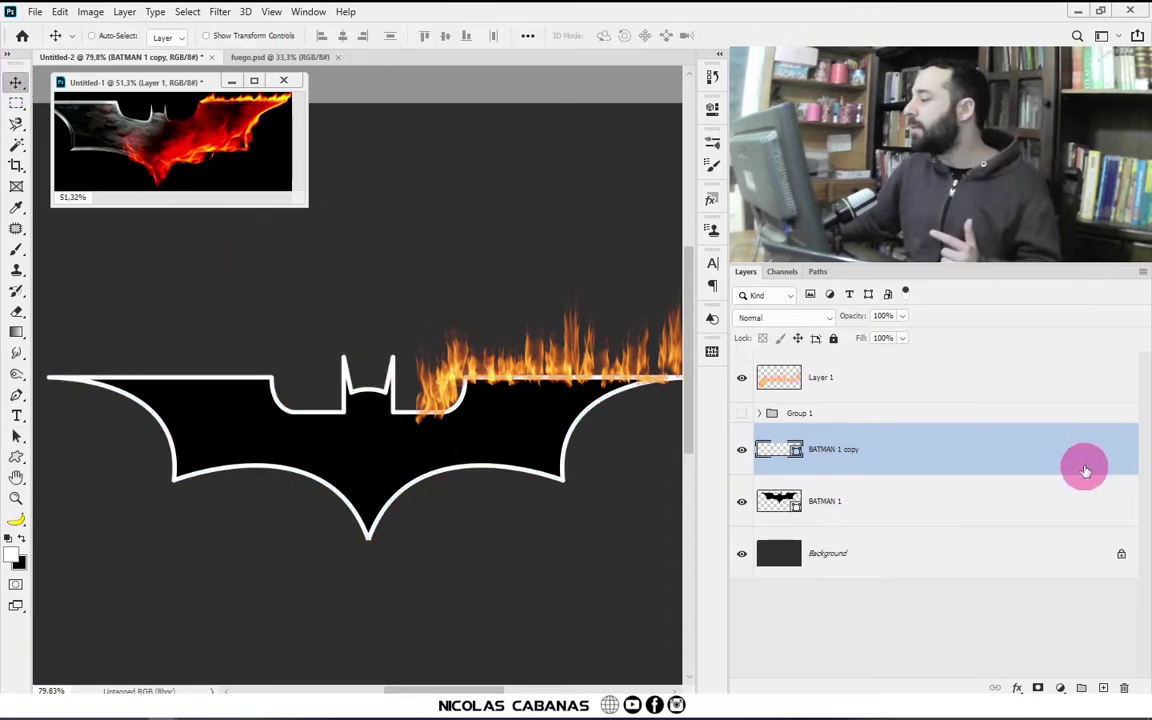
left_click(1017, 688)
left_click(1056, 530)
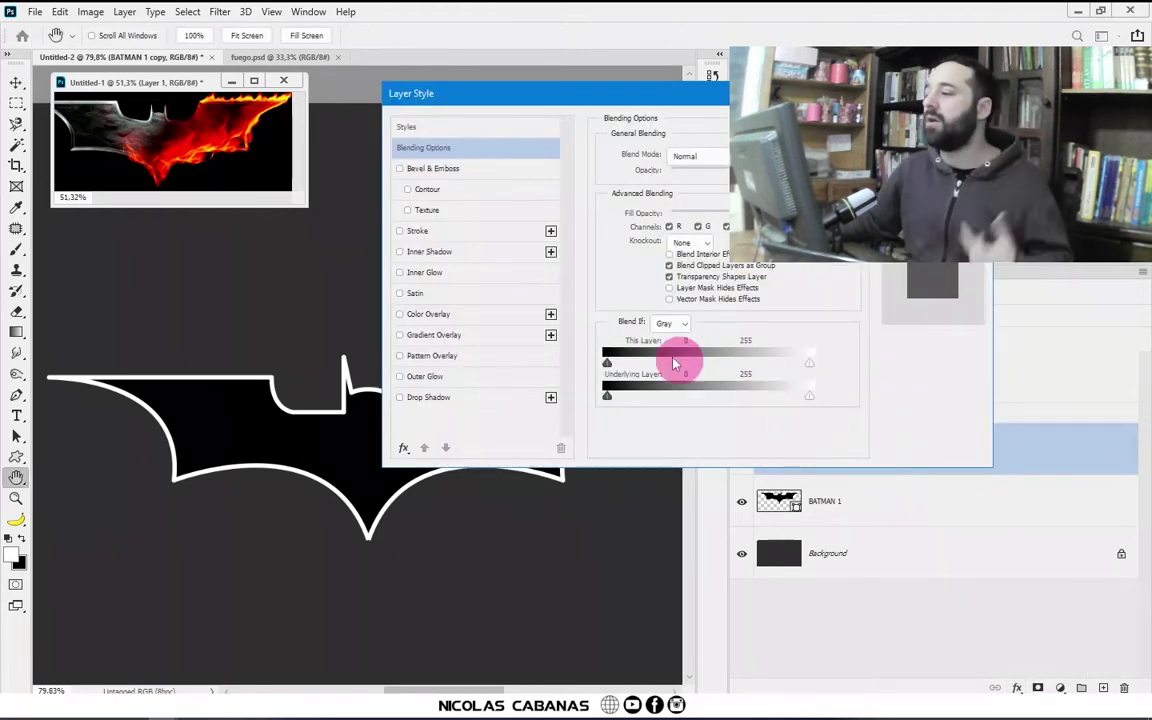
left_click(460, 337)
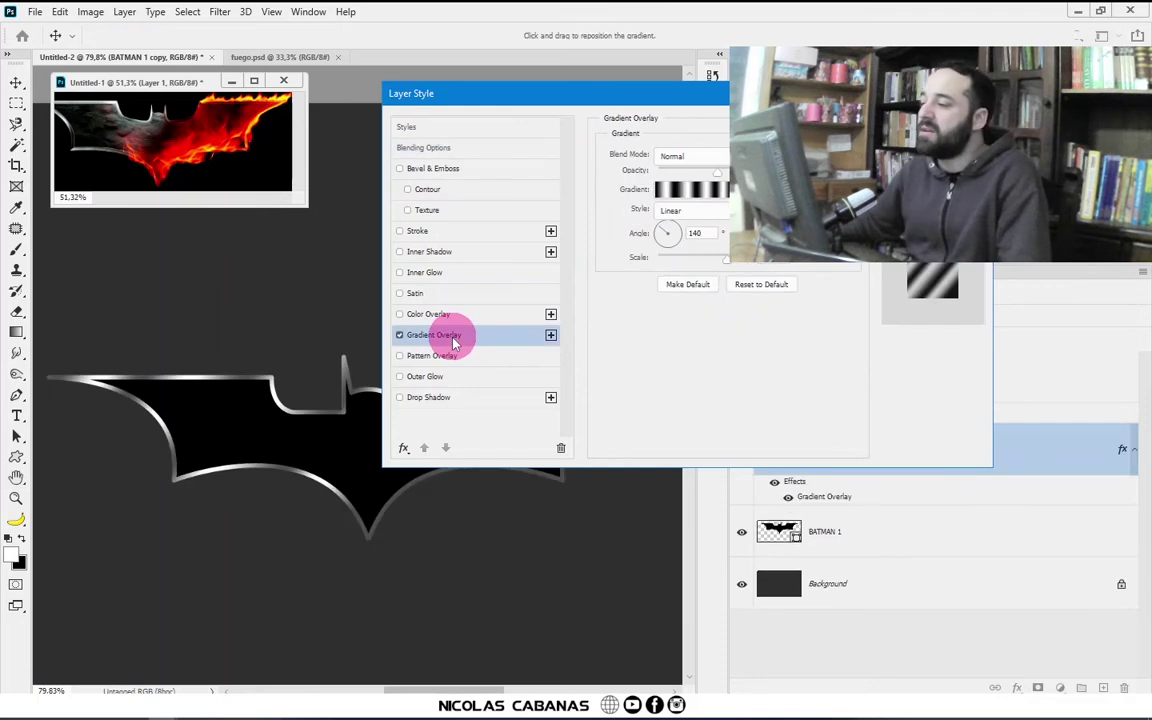
mouse_move(622, 98)
left_mouse_down()
mouse_move(760, 99)
mouse_move(722, 88)
left_mouse_up()
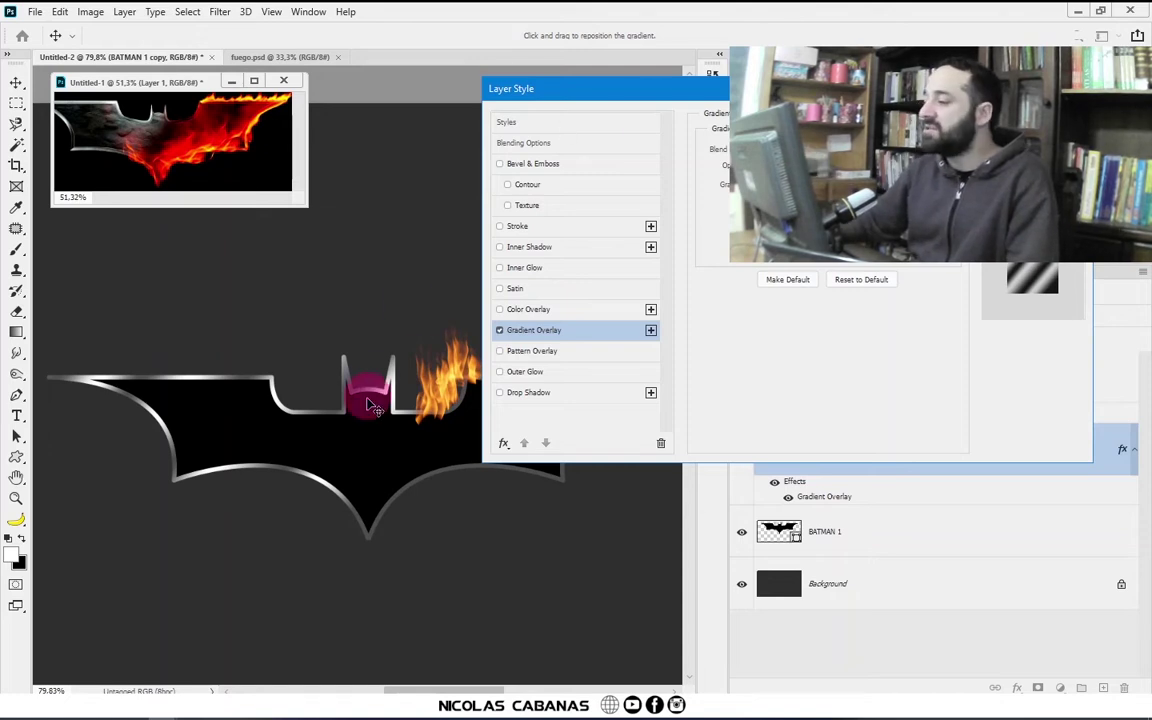
left_click_drag(372, 405, 386, 430)
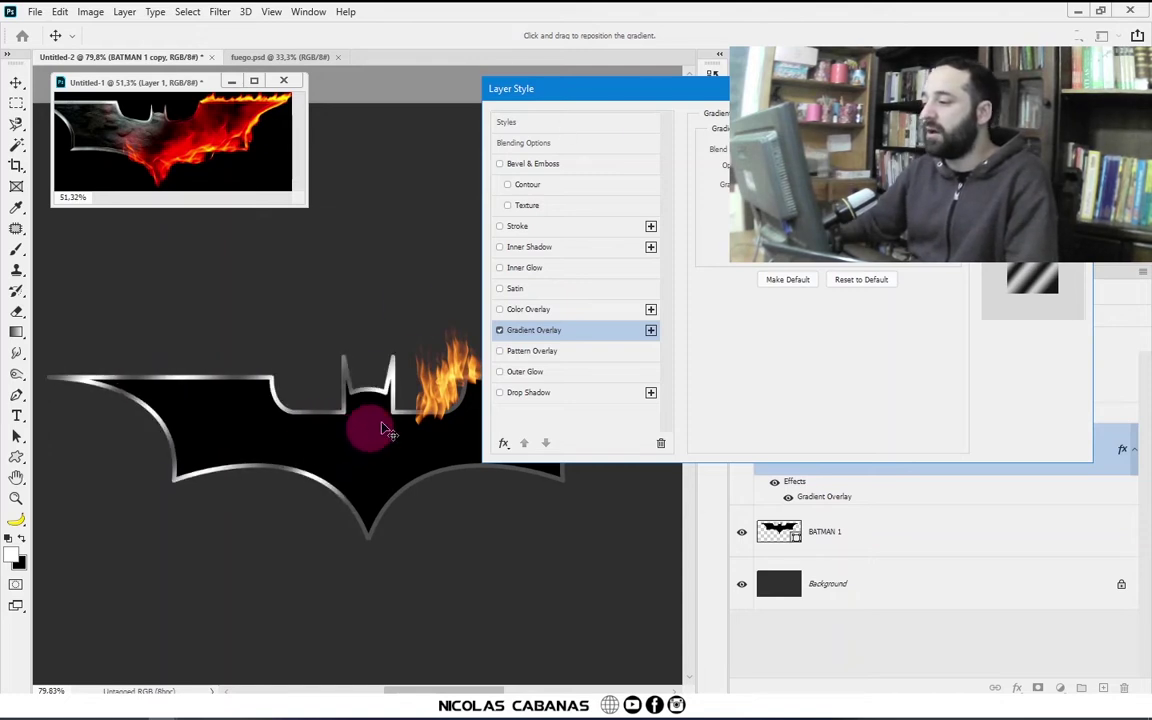
Step: Close Layer Style and drag humo2.jpg from File Explorer onto the Photoshop canvas
key("Return")
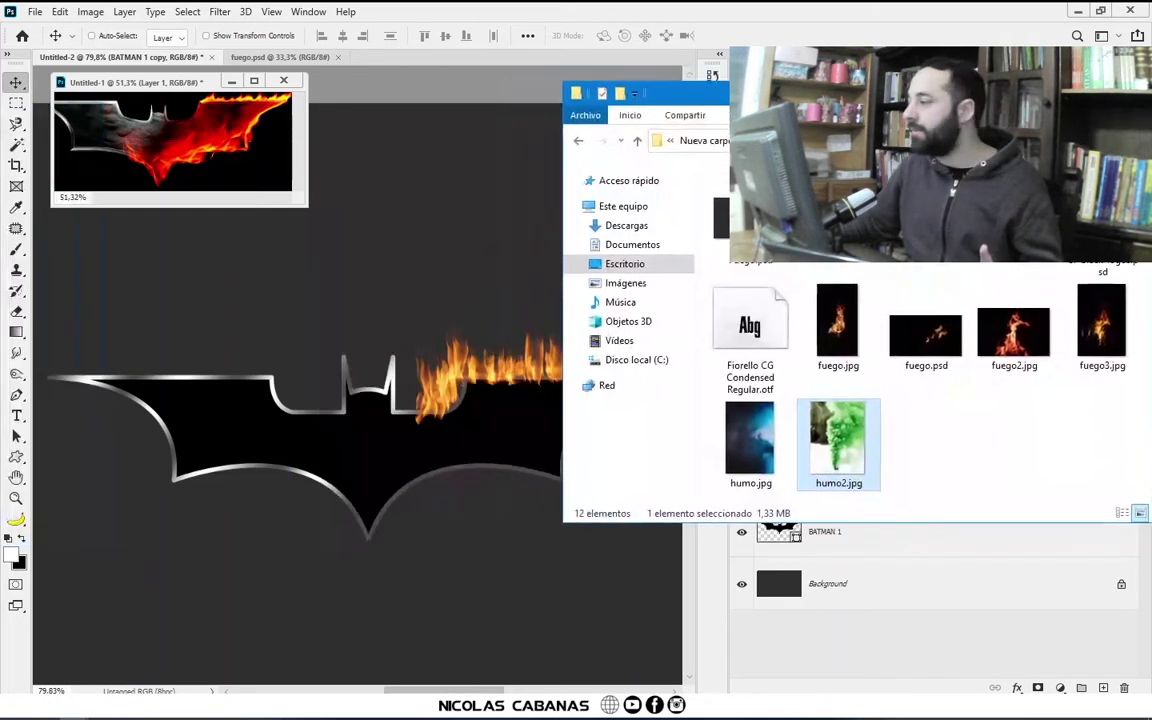
mouse_move(850, 450)
left_mouse_down()
mouse_move(706, 332)
mouse_move(476, 423)
left_mouse_up()
Step: Rotate the humo2 smoke photo about 104 degrees and commit the transform
scroll(517, 357, "down", 2)
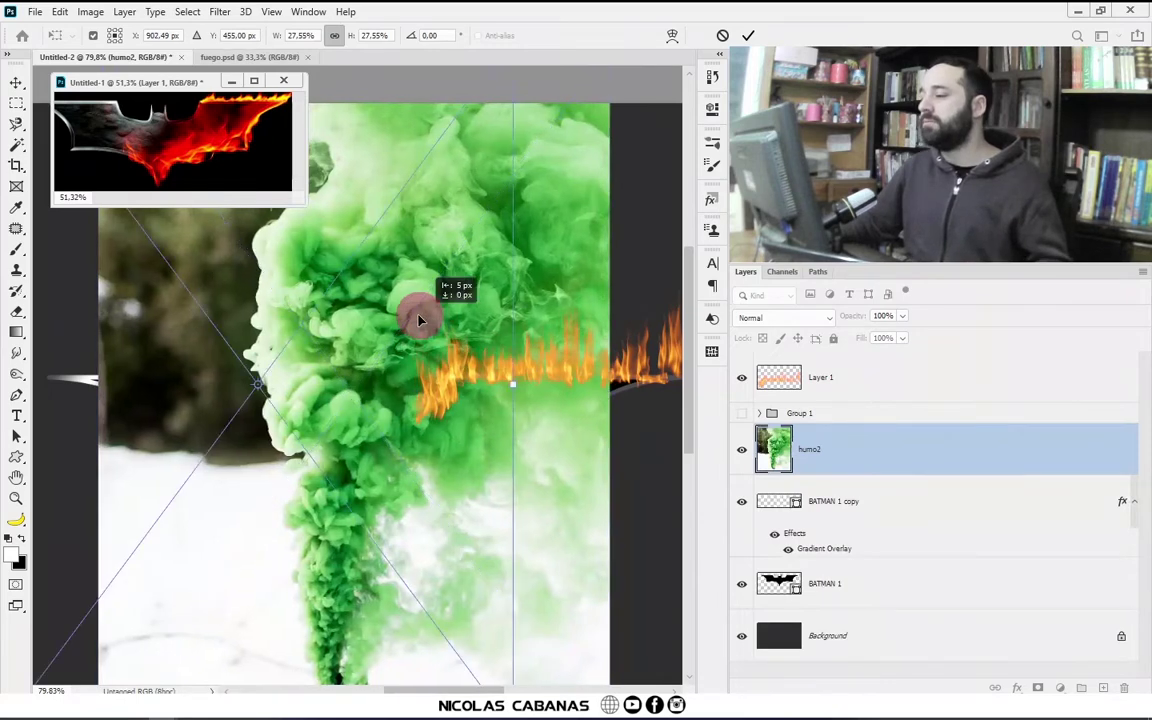
mouse_move(545, 142)
left_mouse_down()
mouse_move(452, 503)
mouse_move(489, 458)
left_mouse_up()
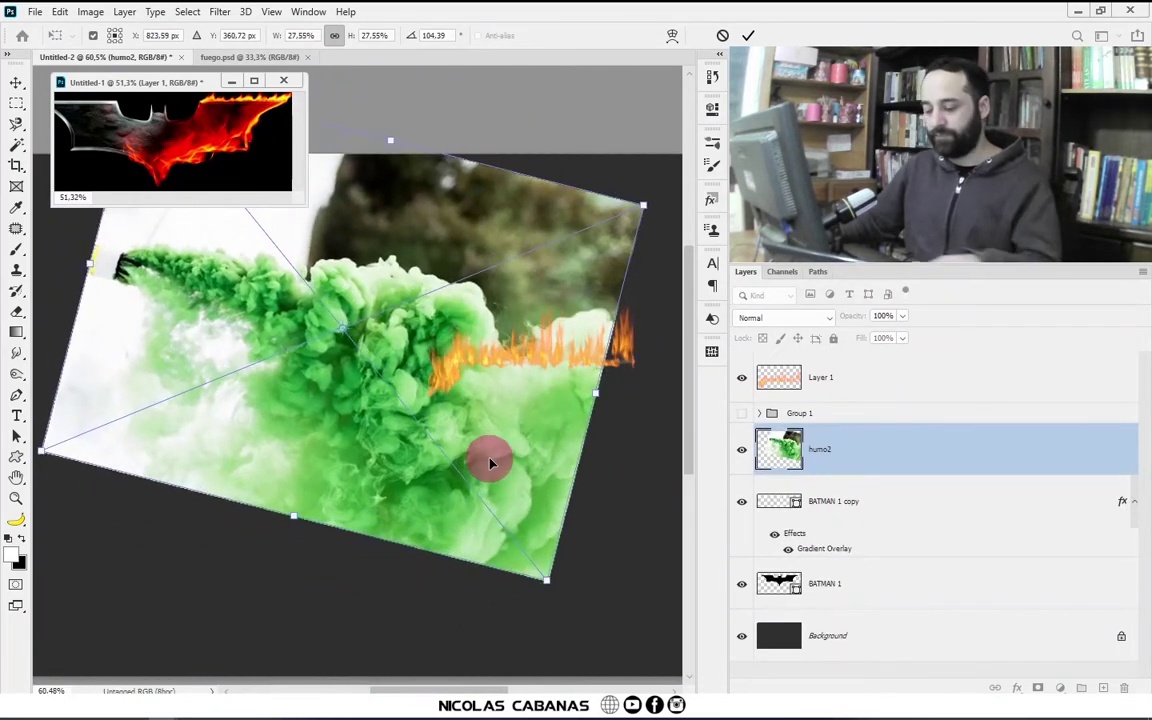
key("Return")
Step: Move humo2 below BATMAN 1 copy, clip it to the bat shape, and rasterize it
left_click_drag(985, 447, 978, 556)
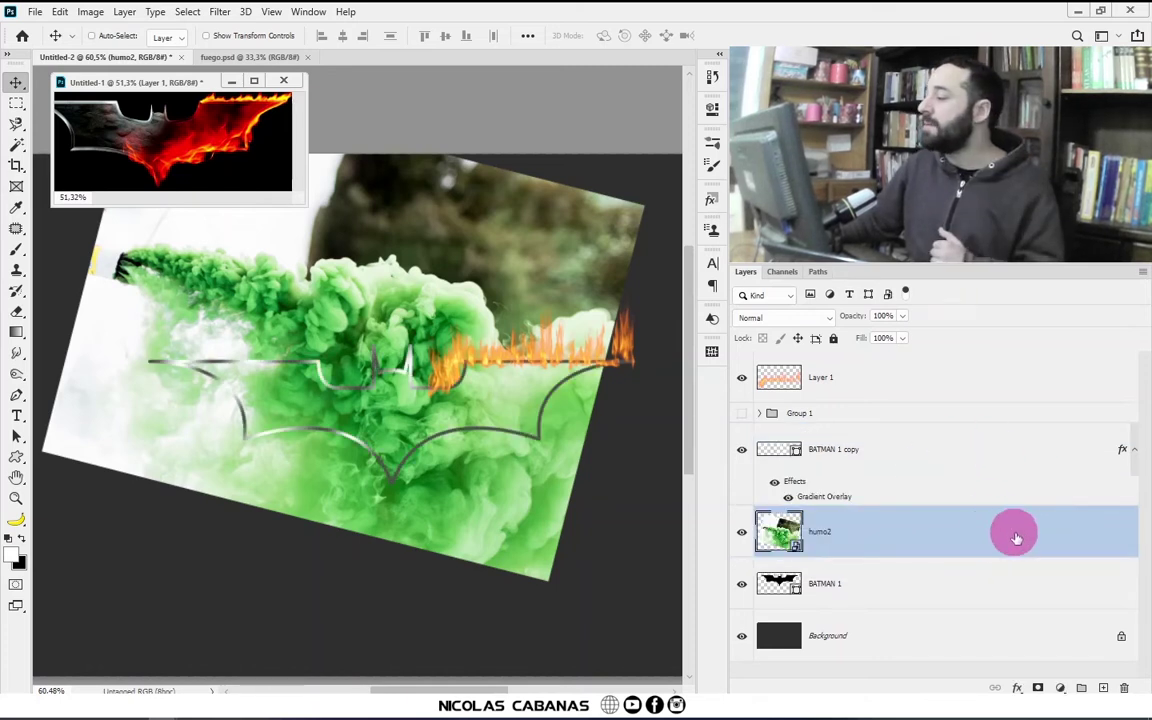
right_click(1047, 539)
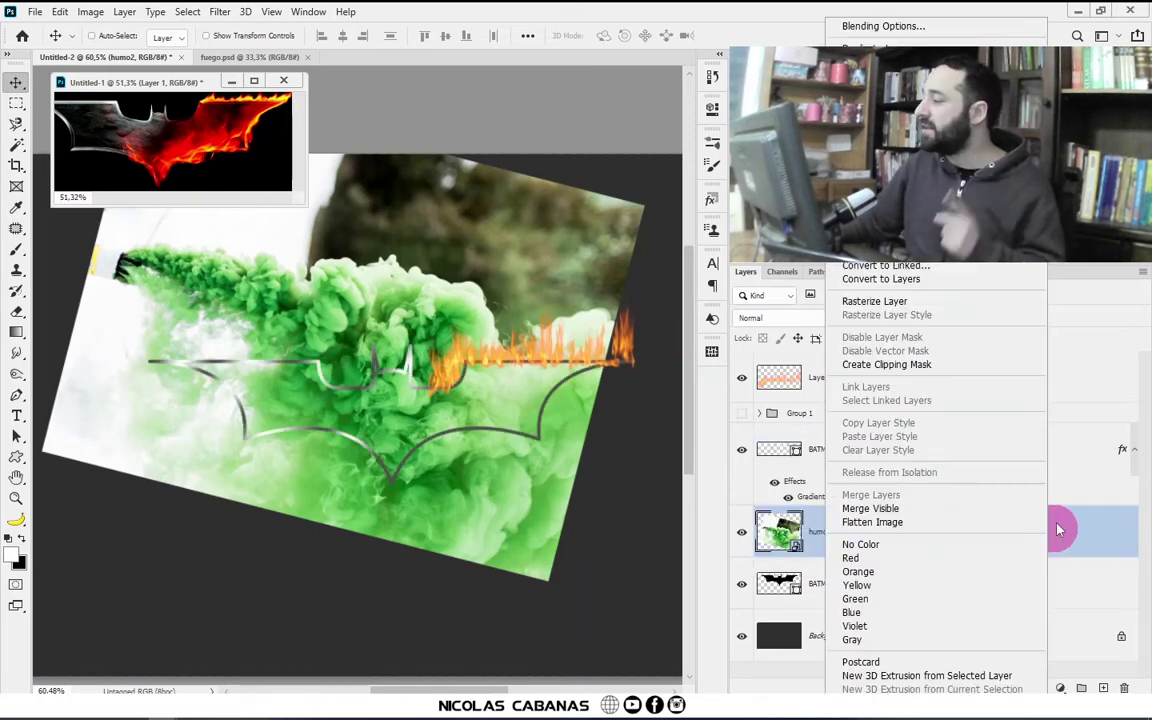
left_click(980, 366)
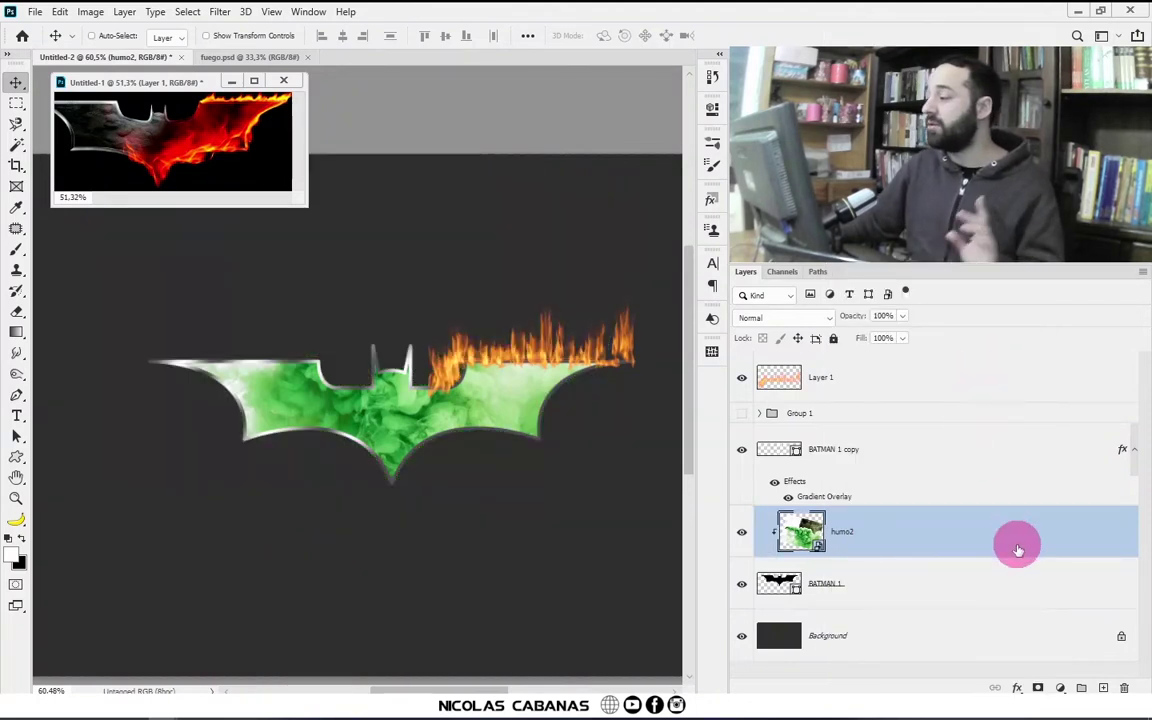
left_click(1047, 552, "alt")
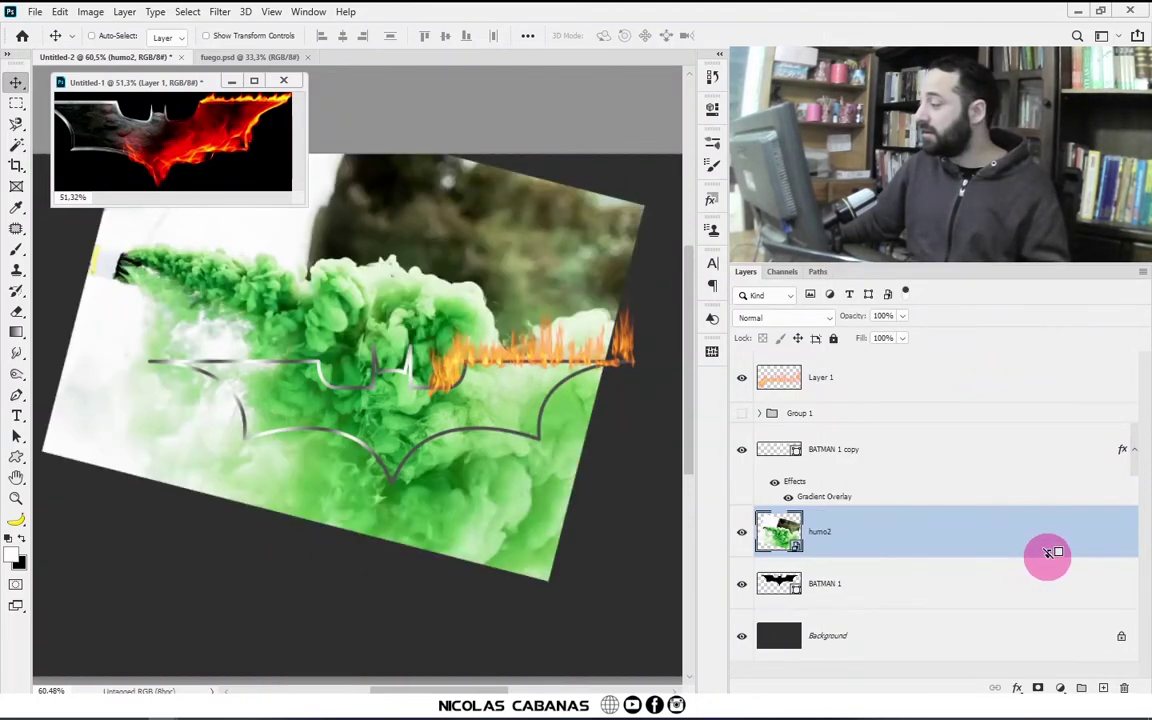
left_click(1047, 552, "alt")
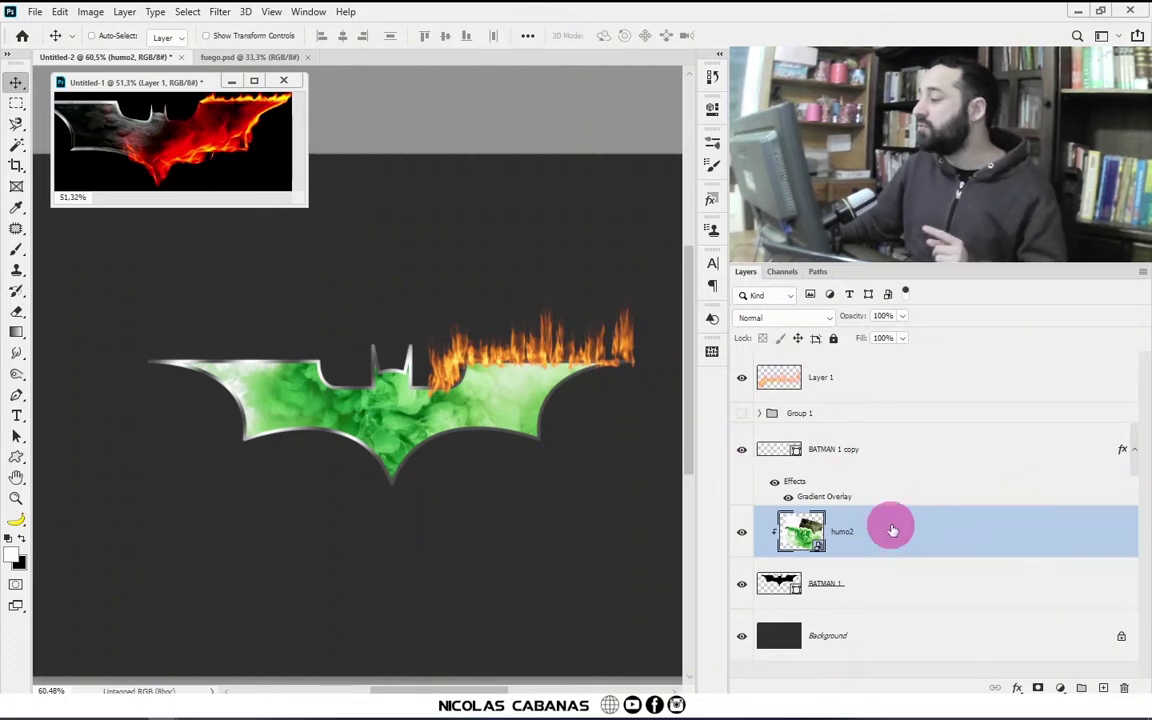
right_click(1086, 541)
left_click(969, 303)
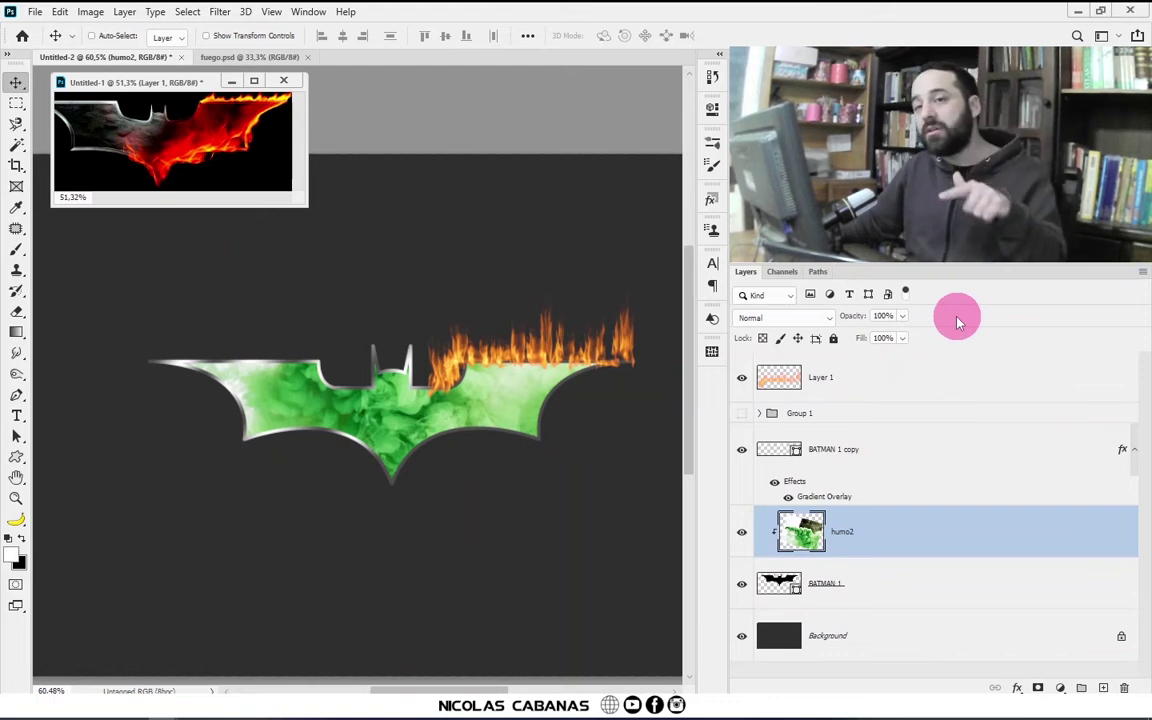
Step: Desaturate the clipped humo2 smoke to grey and lower its opacity to 26%
left_click(90, 11)
mouse_move(115, 53)
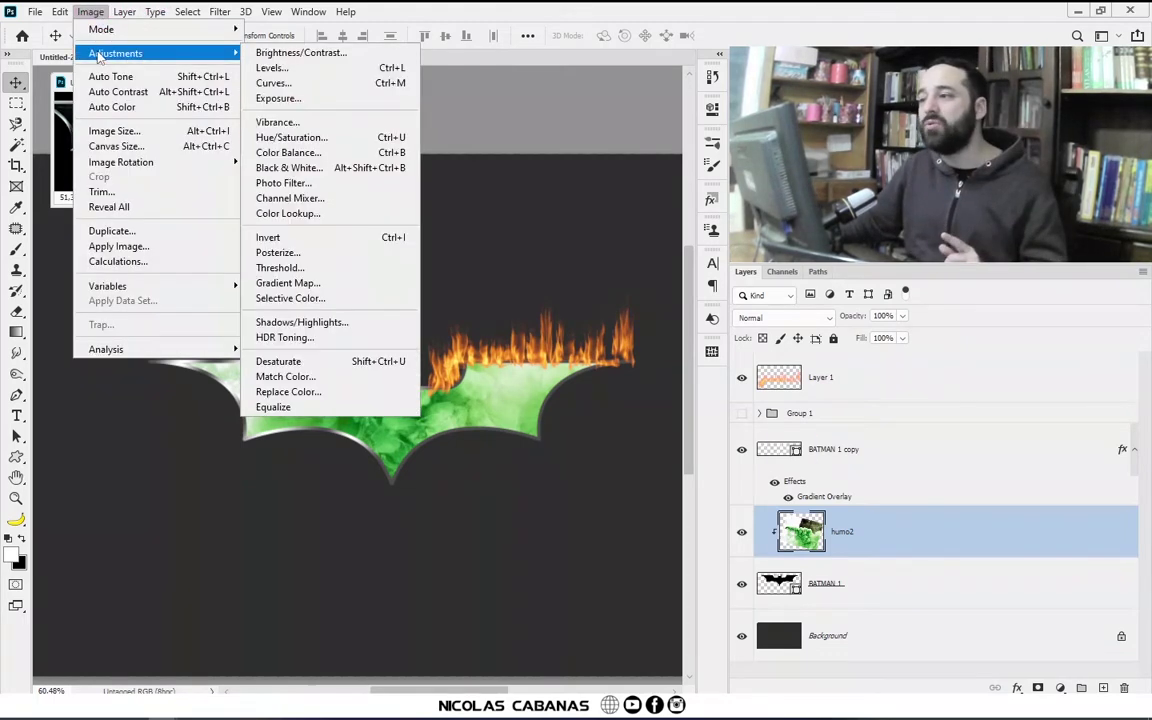
left_click(588, 10)
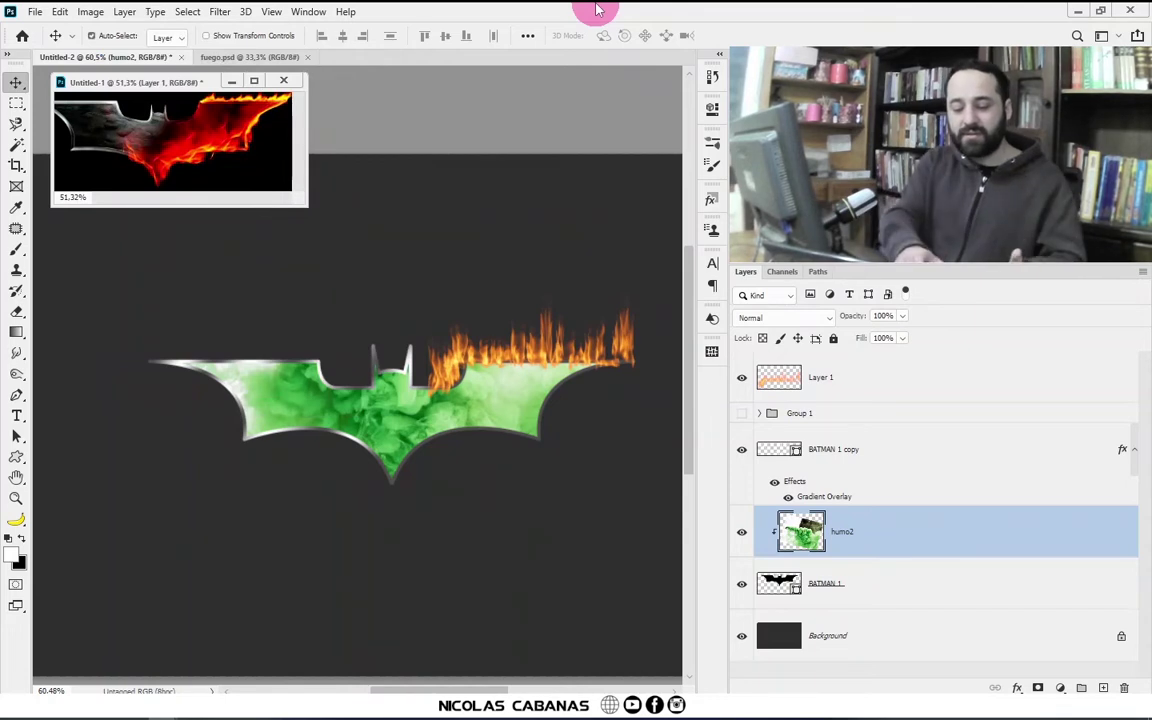
key("shift+ctrl+u")
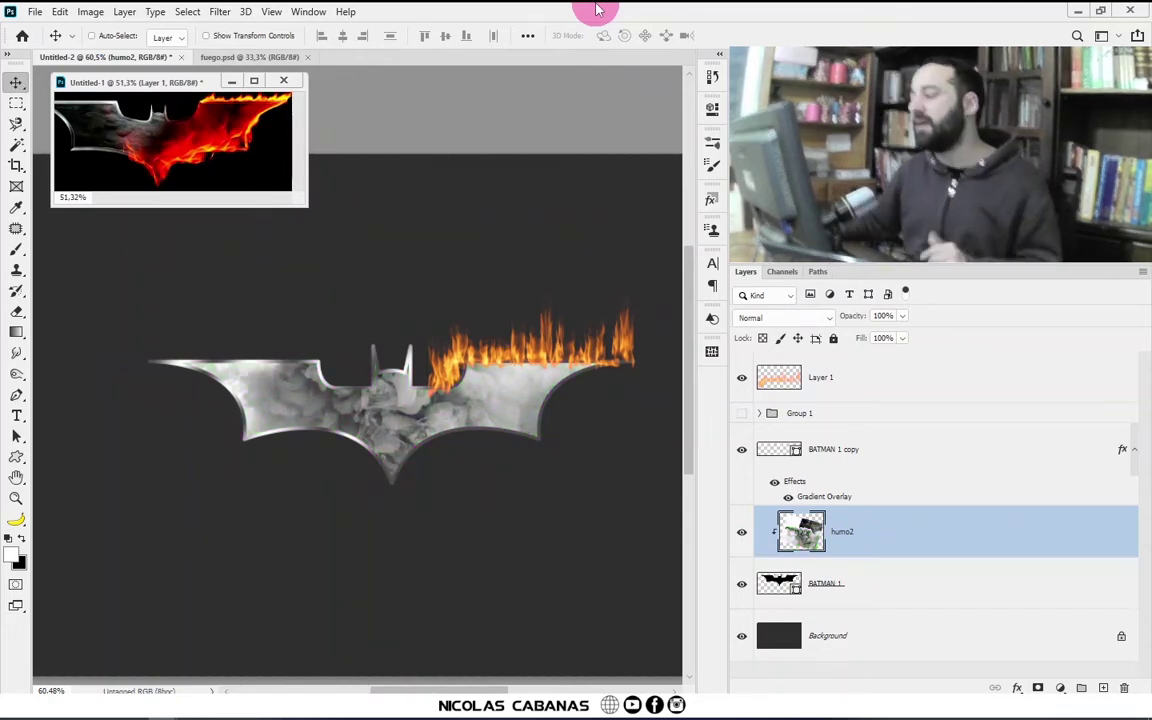
left_click(463, 355)
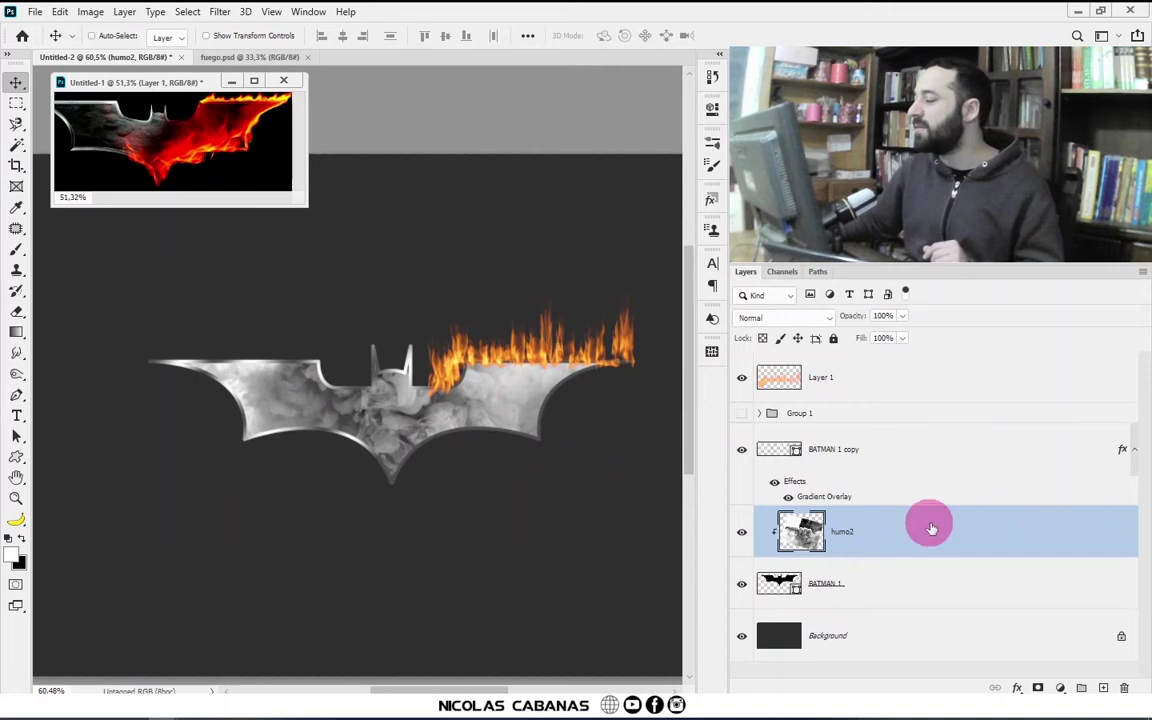
left_click_drag(861, 337, 851, 337)
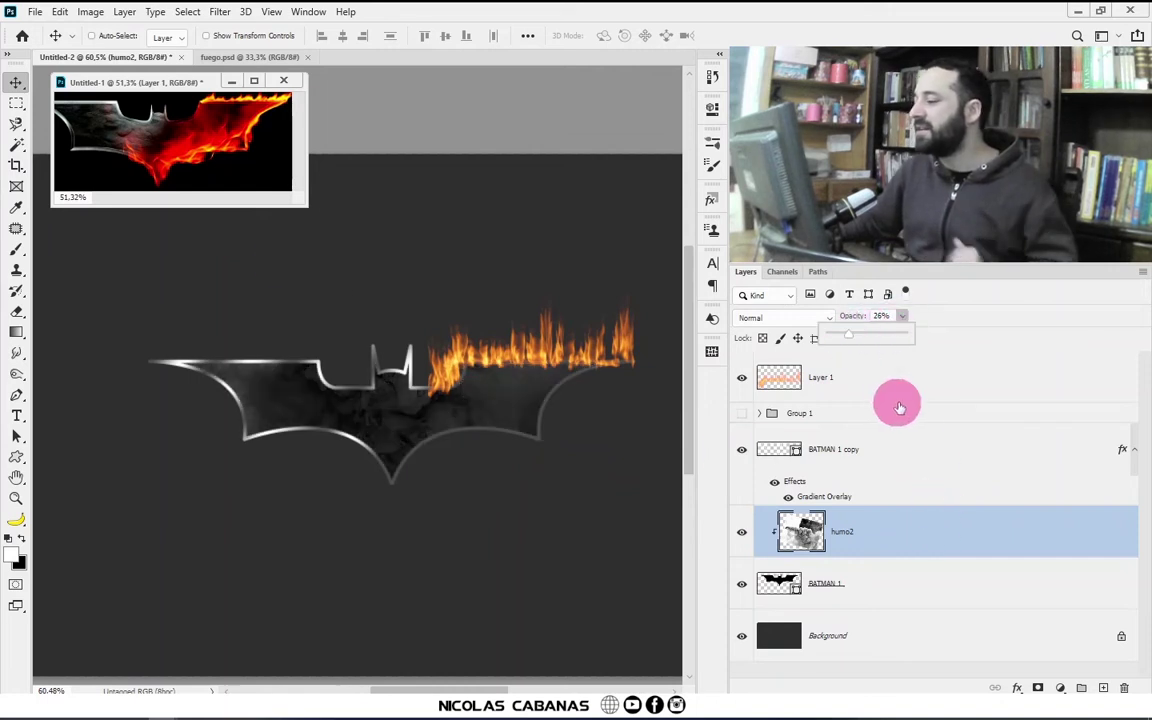
left_click(740, 582)
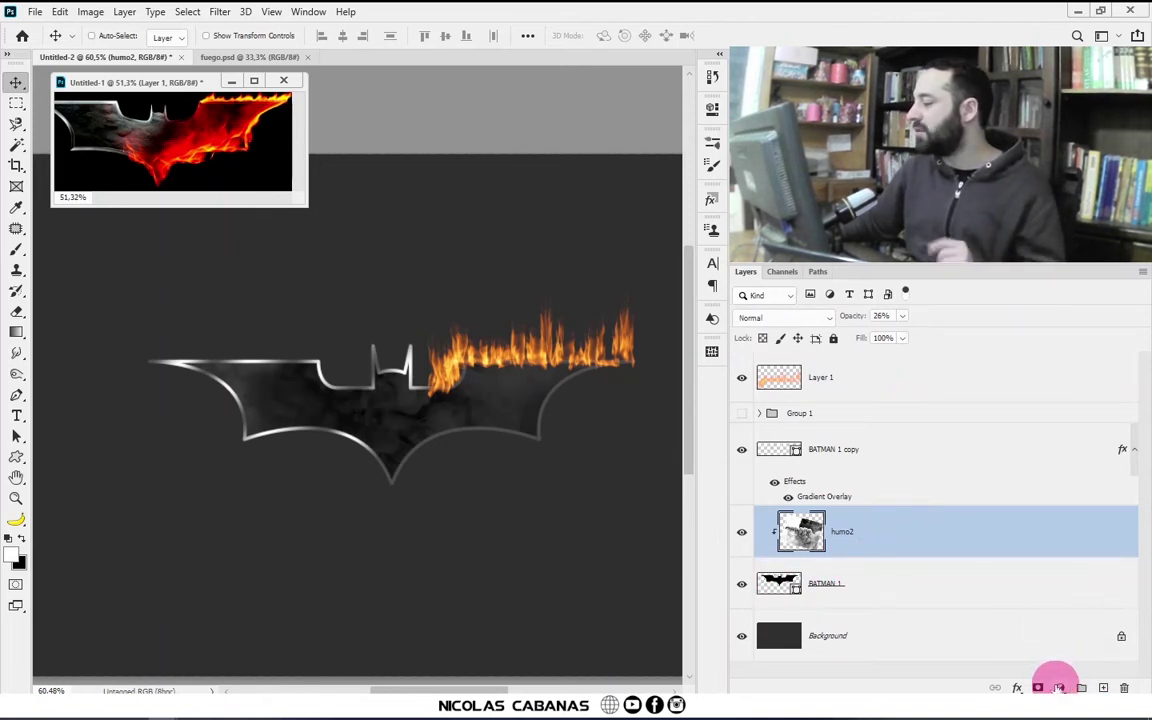
left_click(1059, 688)
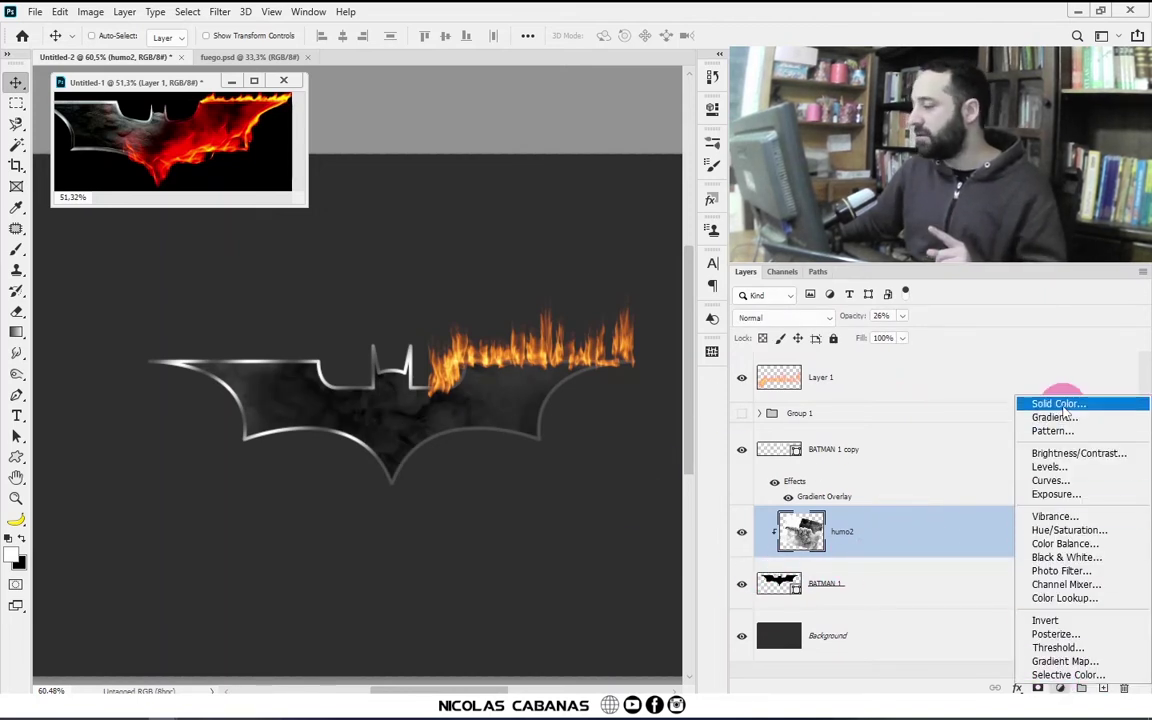
Step: Add a solid Color Fill layer in a dark reddish-orange
left_click(1058, 403)
left_click_drag(835, 293, 796, 190)
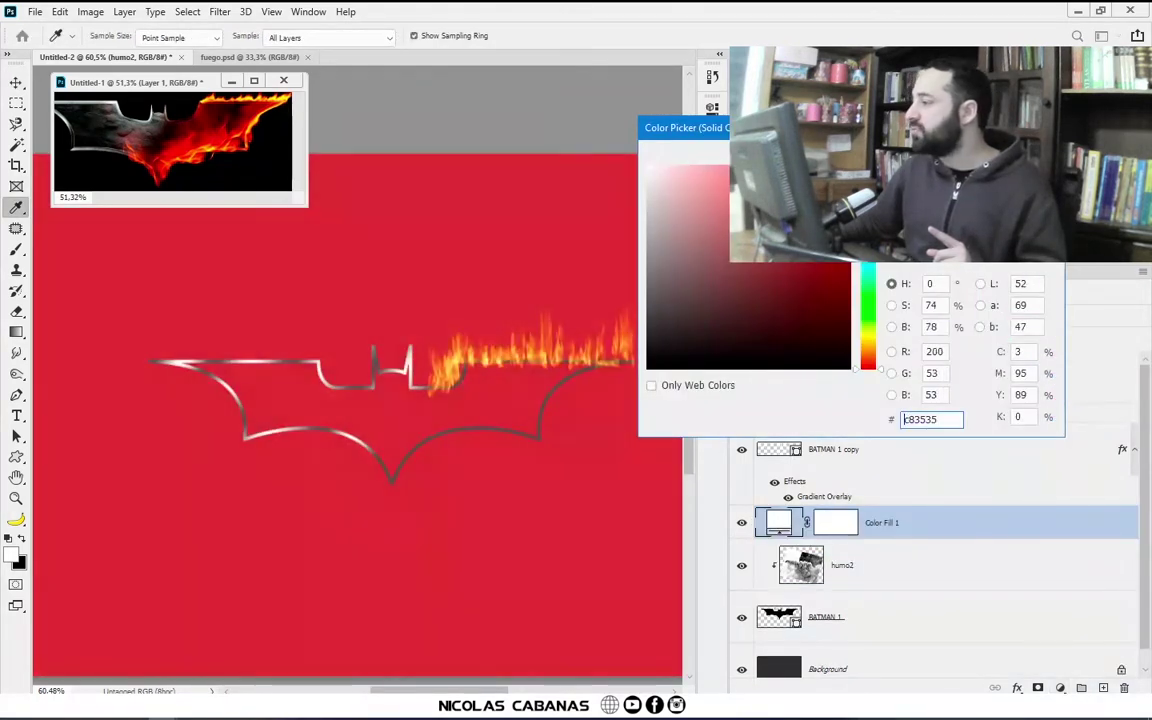
left_click(869, 357)
left_click(825, 265)
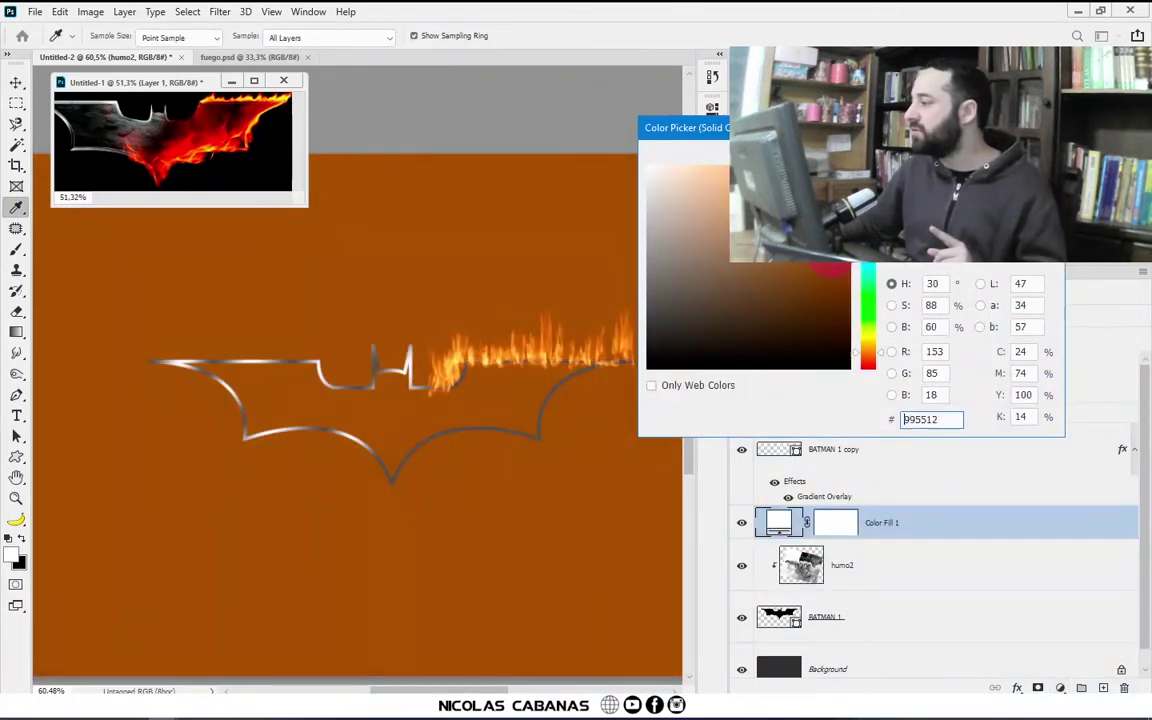
left_click_drag(869, 352, 870, 358)
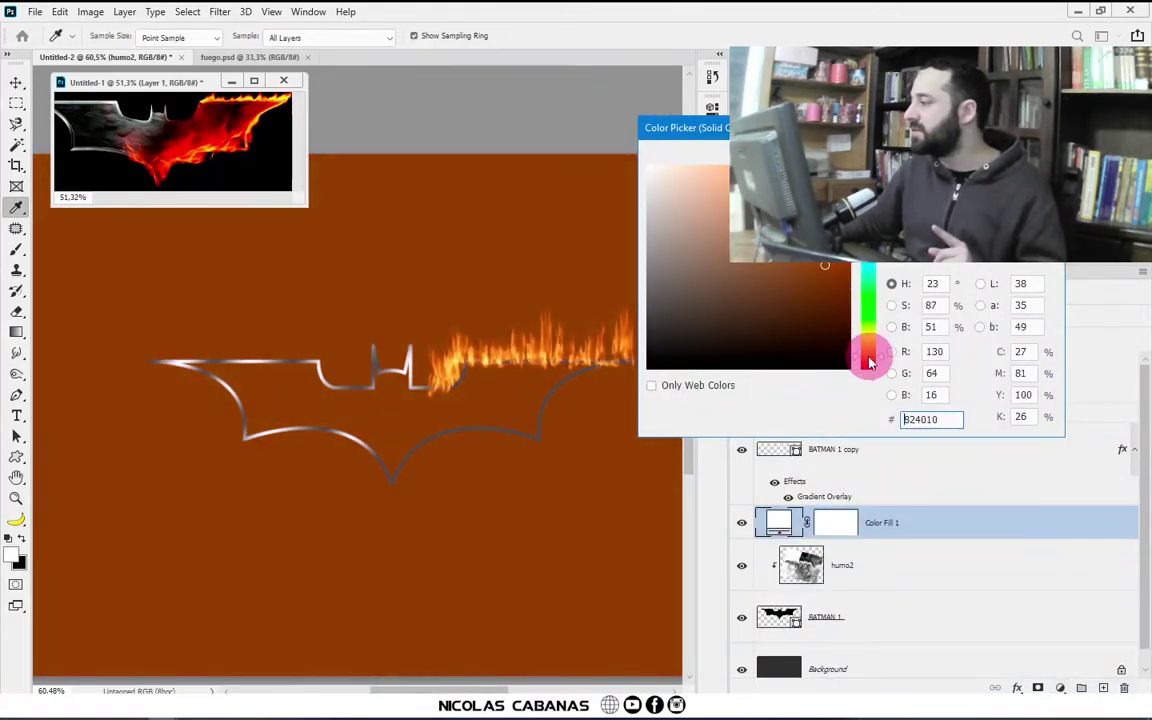
key("Return")
key("v")
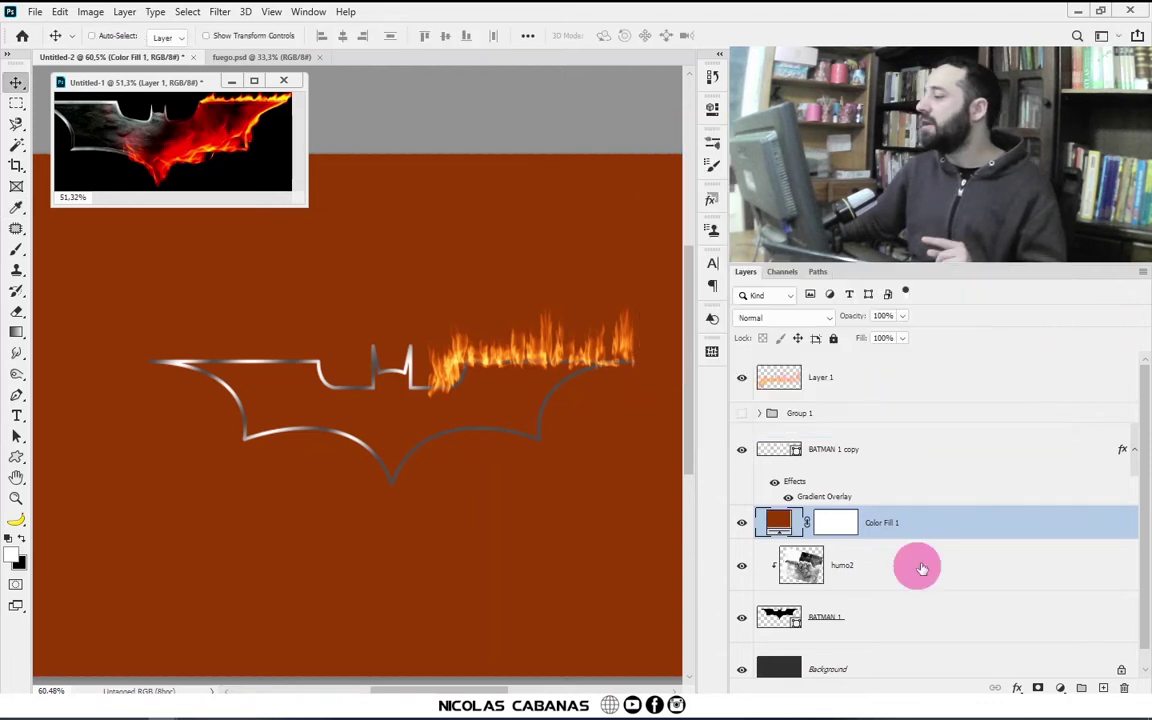
Step: Clip Color Fill 1 to the bat and set its blend mode to Linear Light
right_click(1000, 527)
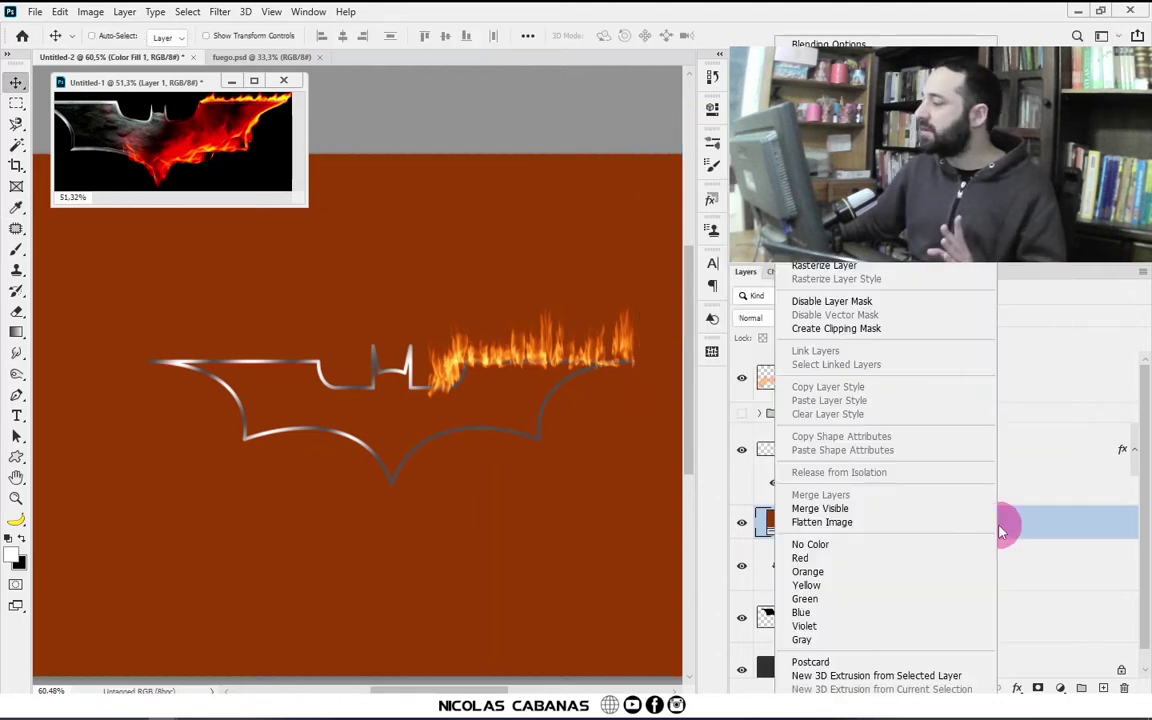
left_click(958, 330)
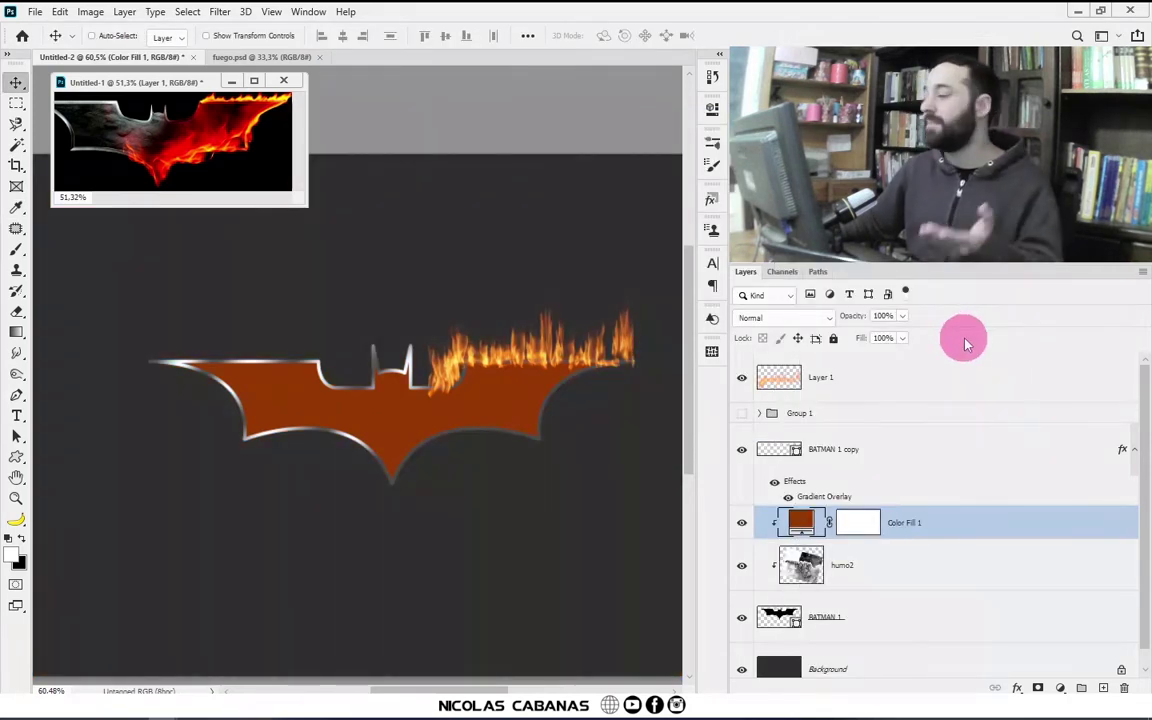
left_click(800, 317)
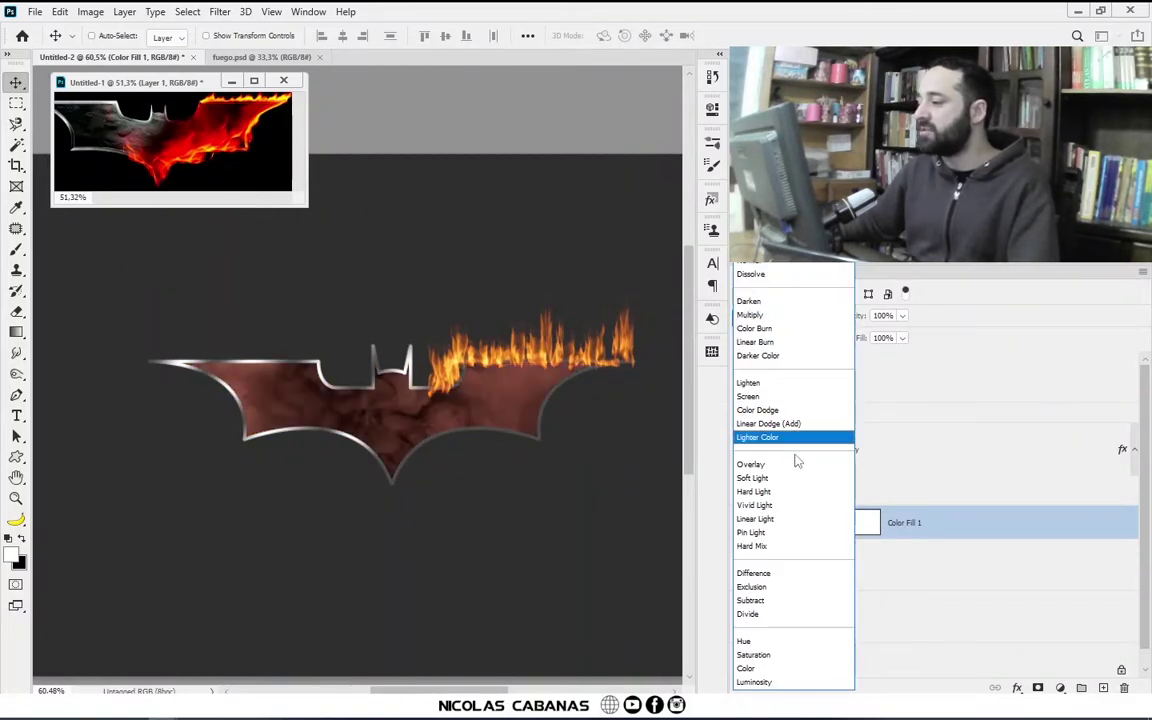
left_click(788, 522)
left_click(15, 110)
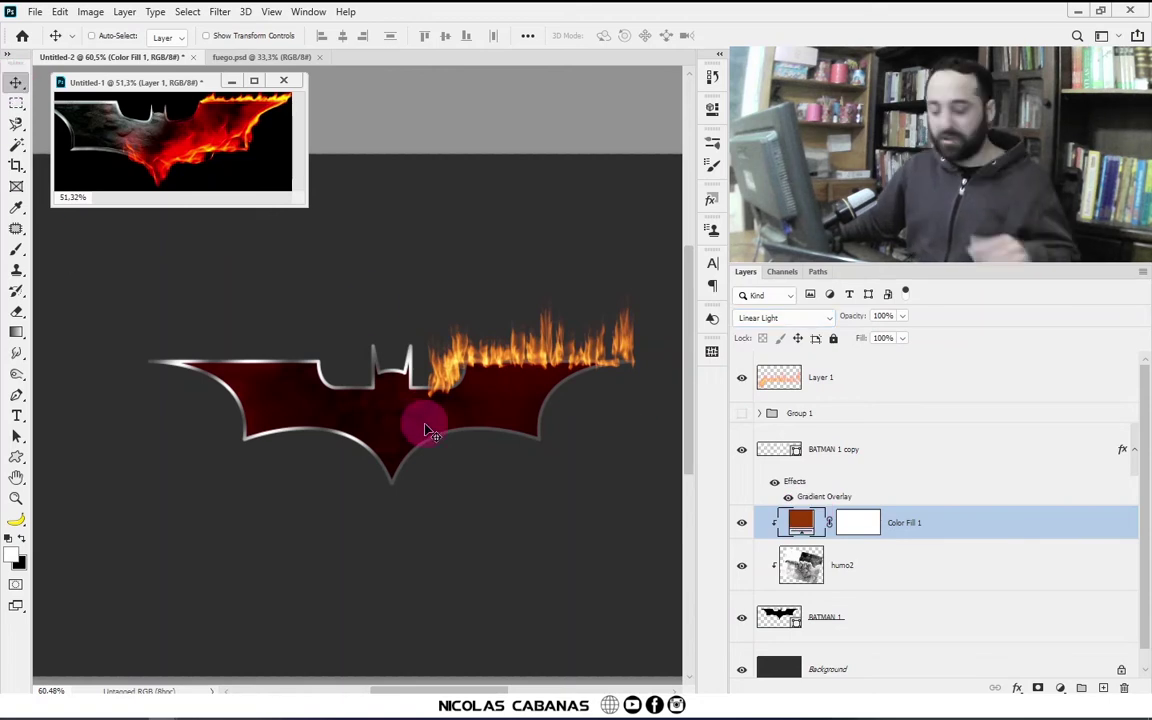
key("z")
left_click_drag(421, 413, 450, 413)
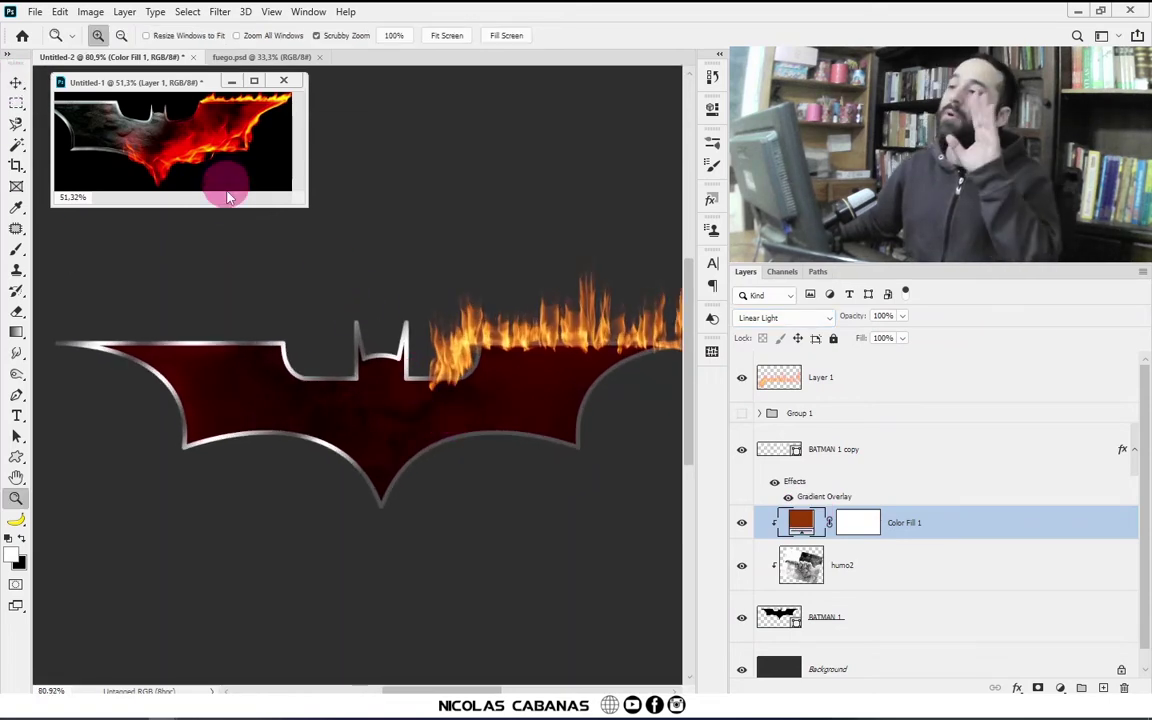
Step: Paint black on Color Fill 1's mask over the bat's left wing
key("v")
left_click(857, 524)
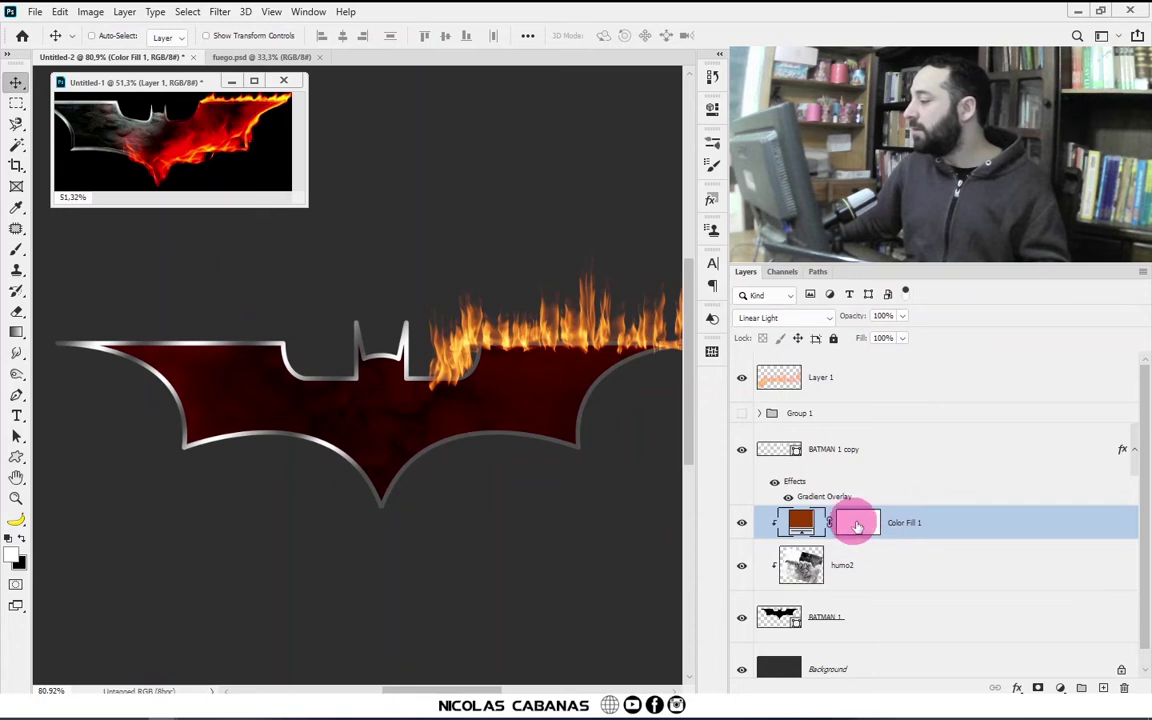
left_click(432, 447)
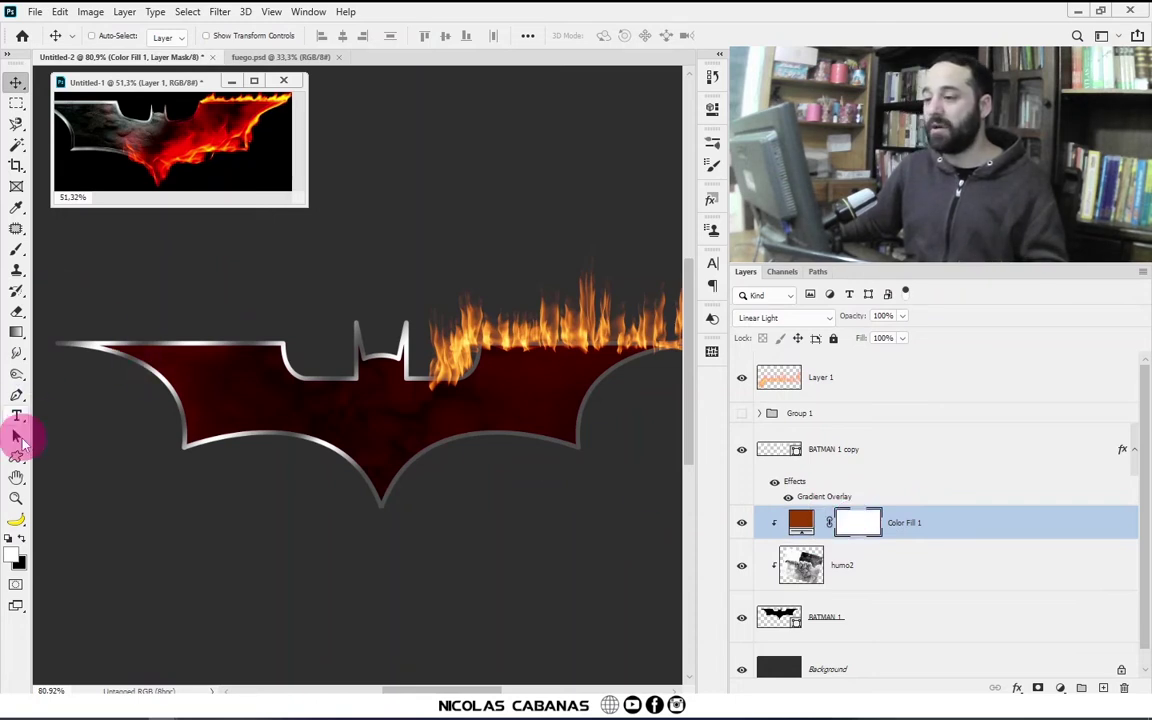
left_click(16, 262)
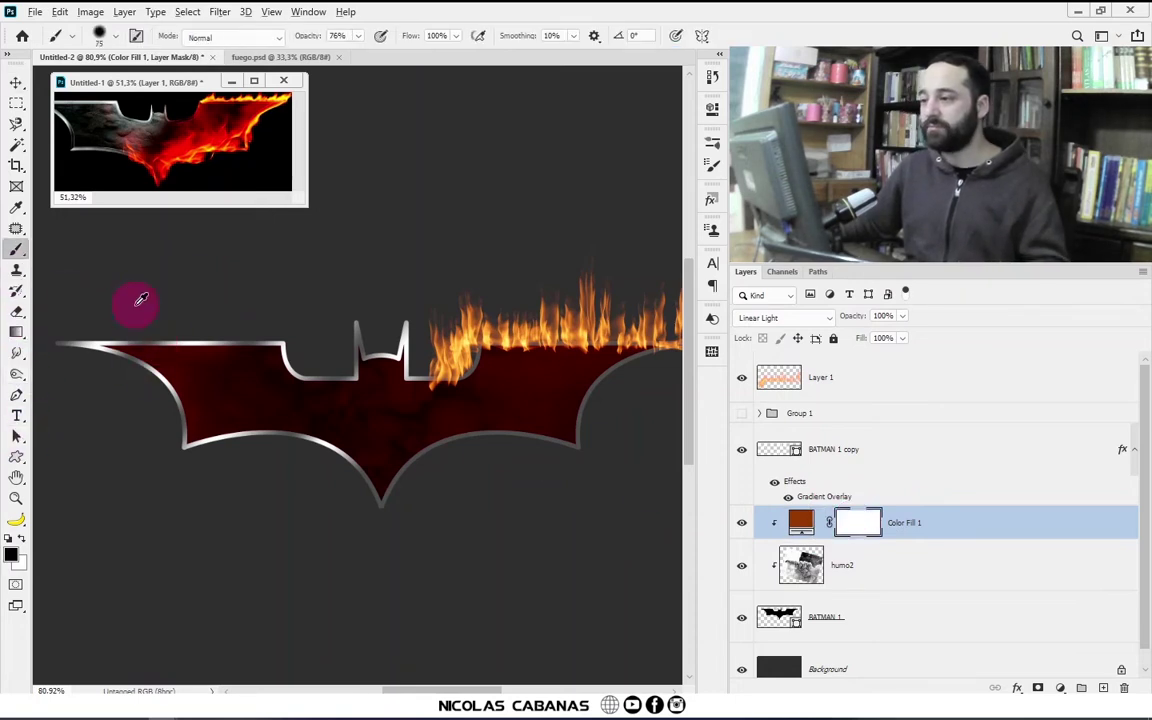
mouse_move(188, 366)
left_mouse_down()
mouse_move(167, 360)
mouse_move(257, 419)
mouse_move(265, 373)
mouse_move(318, 461)
mouse_move(260, 391)
mouse_move(319, 452)
mouse_move(357, 386)
mouse_move(311, 385)
left_mouse_up()
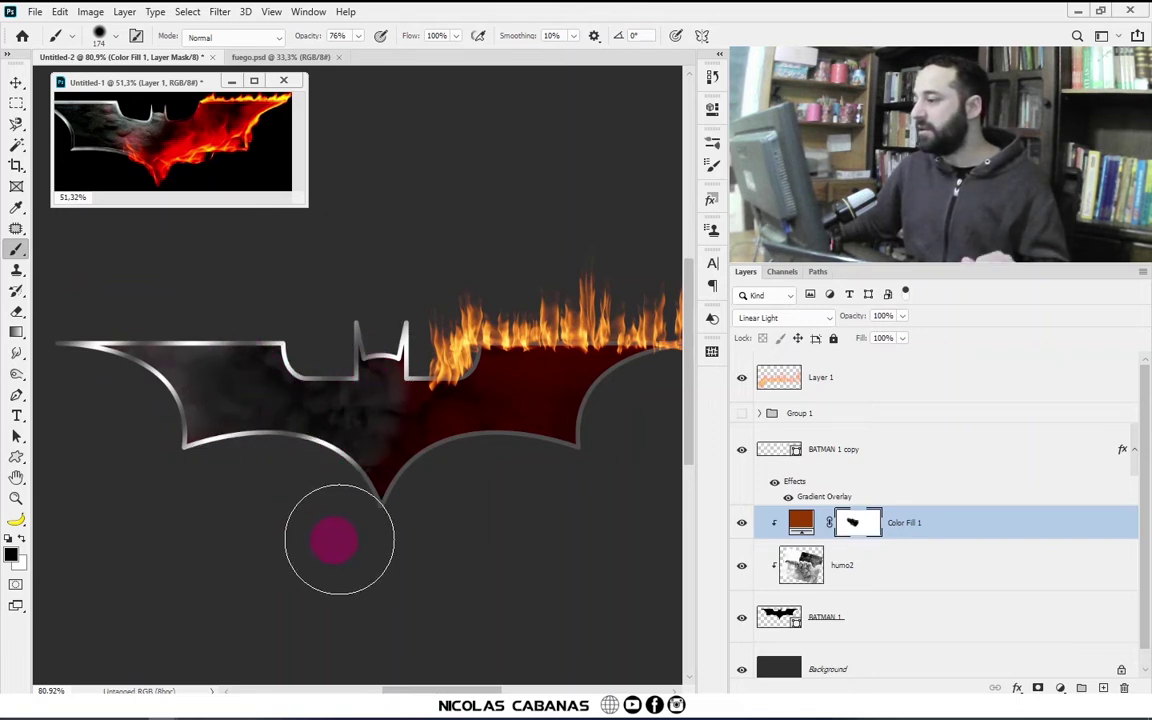
Step: Show and expand Group 1, then move the Capa 8 and Capa 5 flames onto the bat's top edge
left_click(742, 414)
left_click(760, 414)
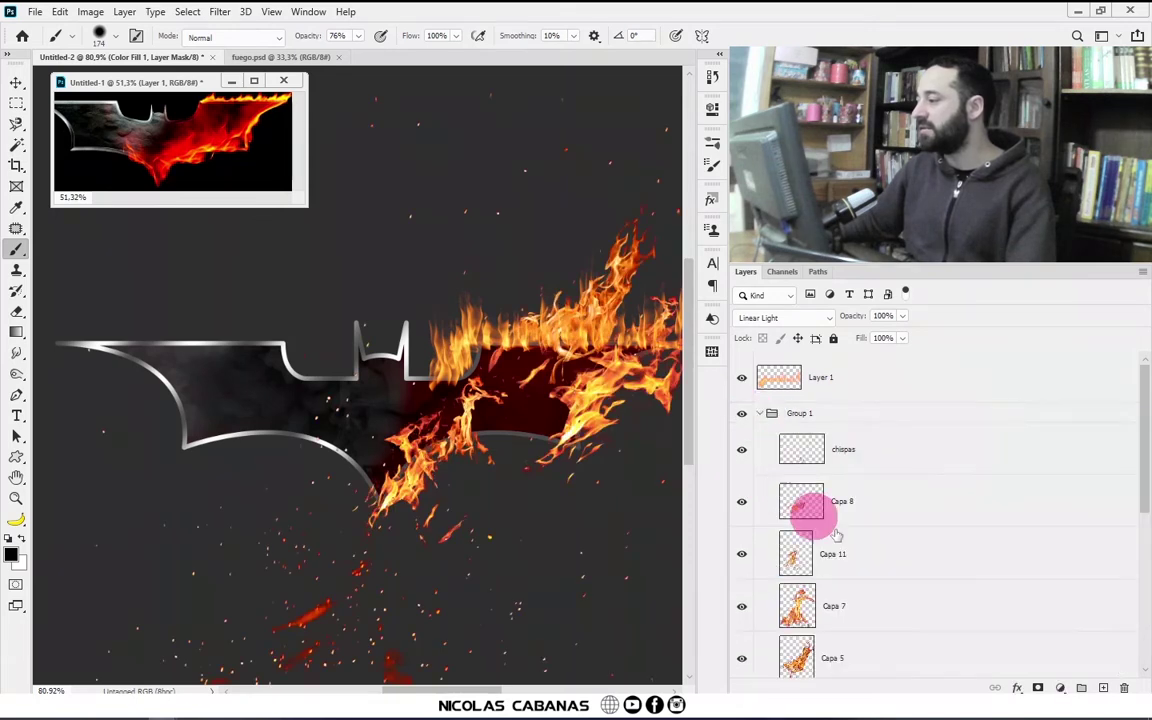
left_click(783, 483)
key("v")
mouse_move(424, 386)
left_mouse_down()
mouse_move(487, 466)
mouse_move(432, 460)
left_mouse_up()
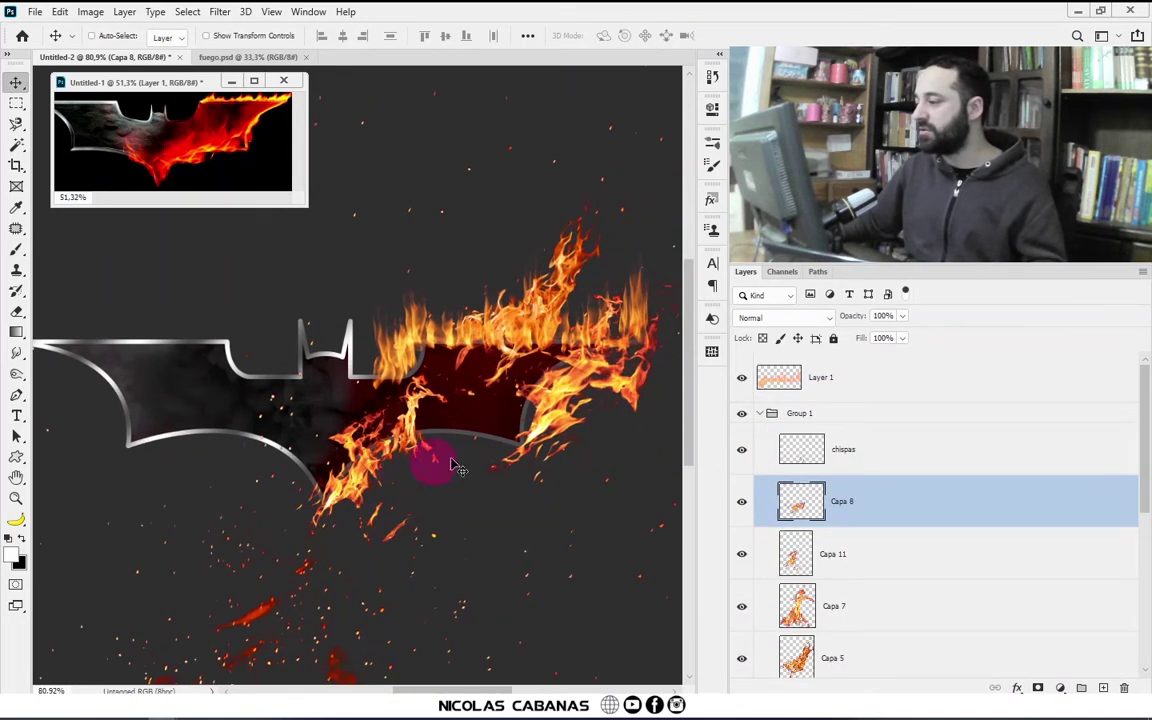
left_click(473, 378, "ctrl")
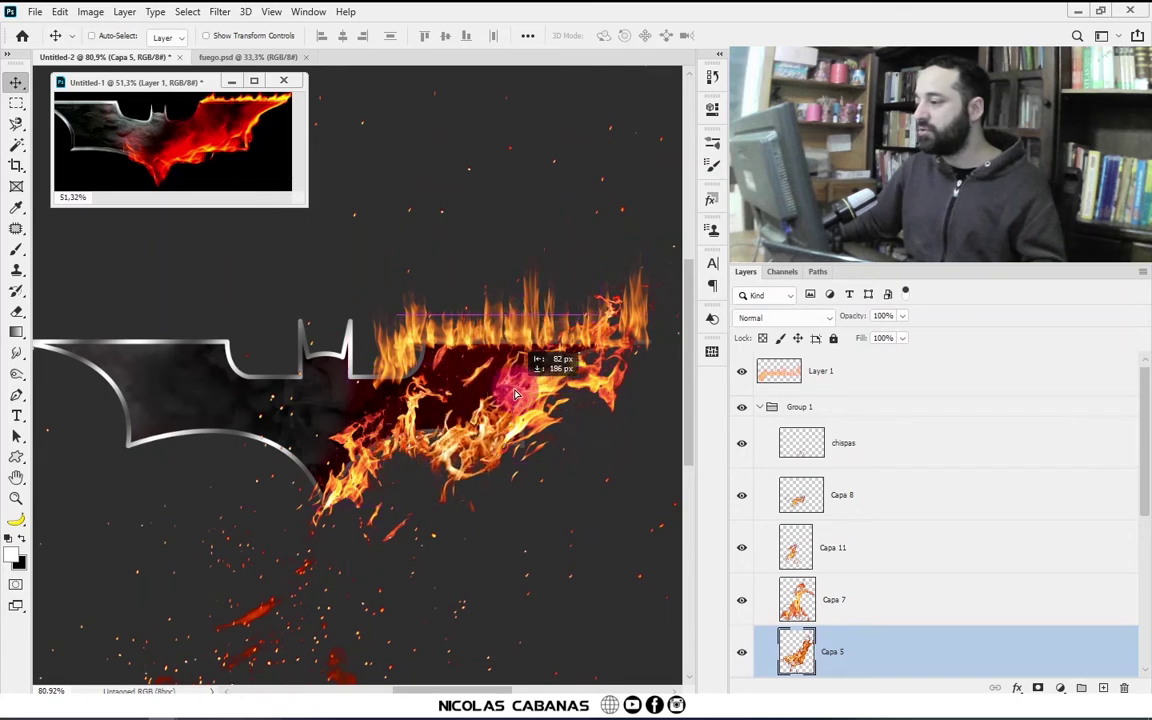
left_click_drag(473, 378, 617, 323)
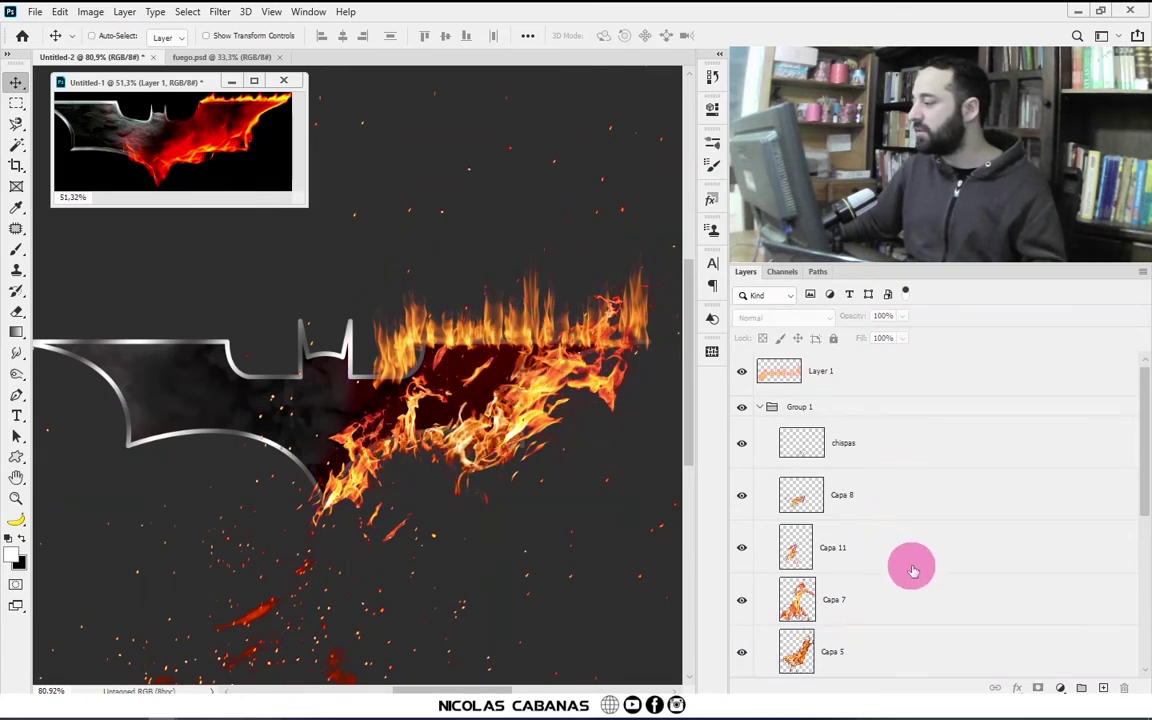
left_click(892, 496)
mouse_move(512, 335)
left_mouse_down()
mouse_move(541, 399)
mouse_move(612, 330)
mouse_move(599, 301)
left_mouse_up()
Step: Shift flames down-left toward the lower wing, collapse Group 1, and nudge Layer 1's flames
left_click(855, 540)
scroll(916, 623, "down", 1)
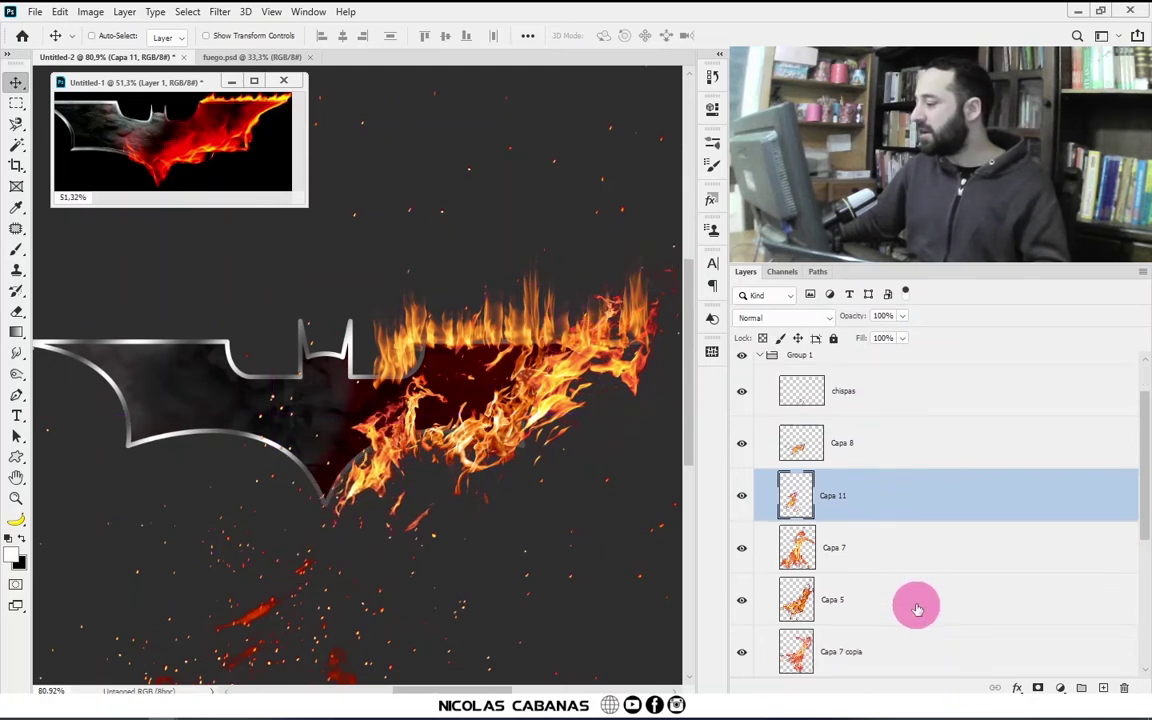
left_click(918, 605)
mouse_move(540, 400)
left_mouse_down()
mouse_move(570, 370)
mouse_move(573, 459)
mouse_move(359, 529)
left_mouse_up()
left_click(905, 655)
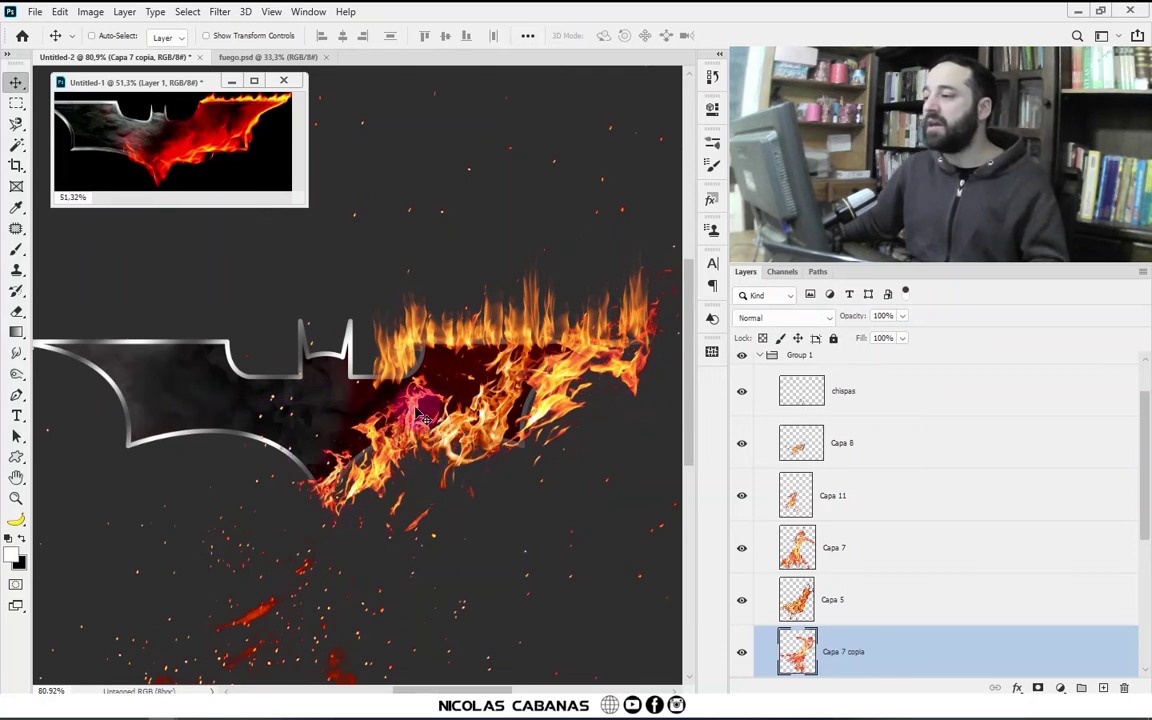
left_click_drag(425, 418, 362, 435)
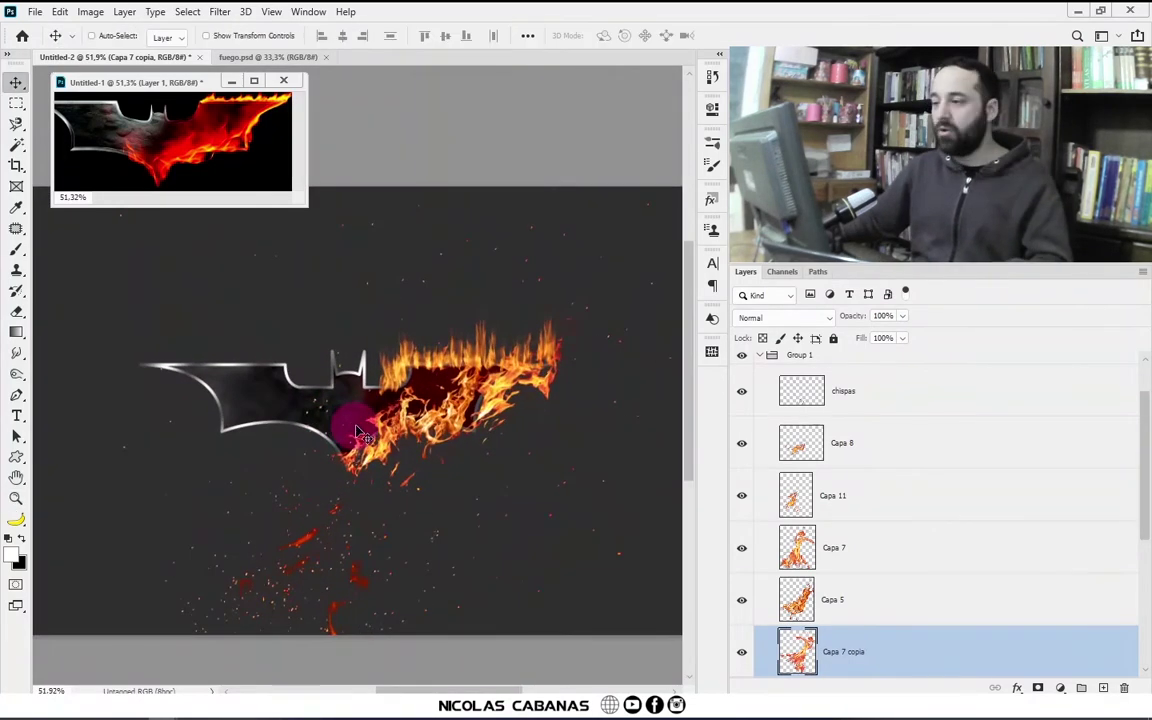
scroll(805, 450, "up", 1)
left_click(762, 414)
left_click(854, 381)
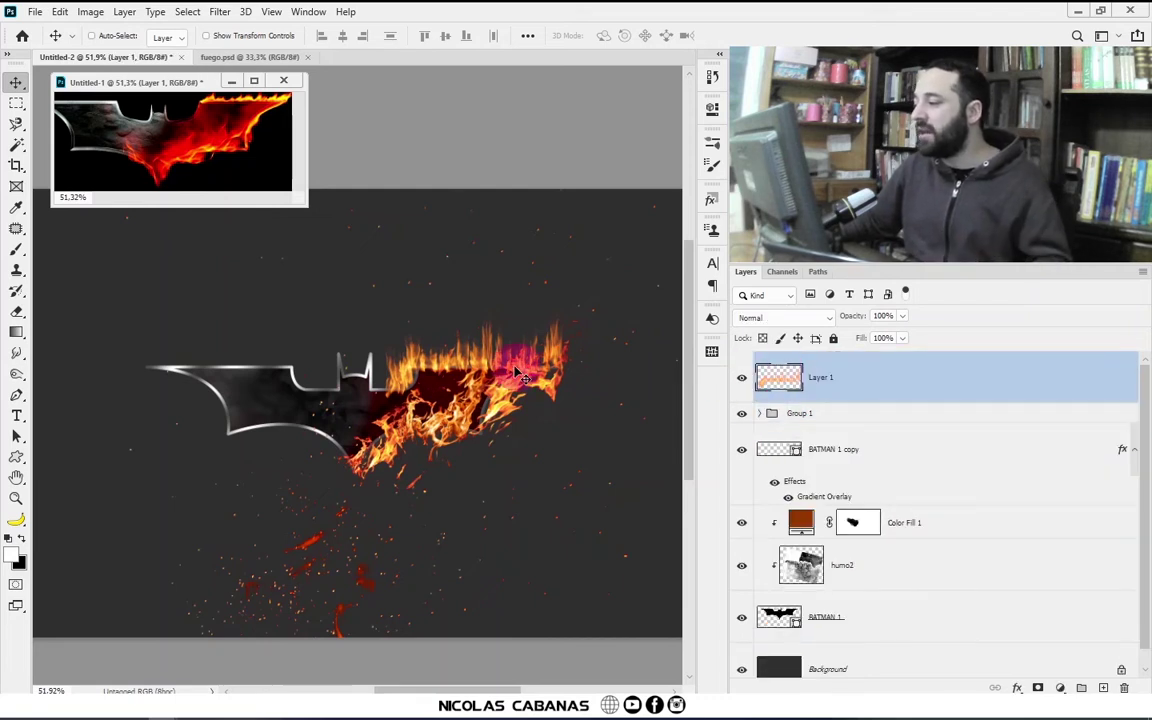
scroll(514, 370, "up", 2)
scroll(450, 373, "up", 2)
left_click_drag(447, 374, 470, 376)
Step: Apply a Marvel preset fire style to the Layer 1 flames from the Layer Style presets
left_click(1090, 384)
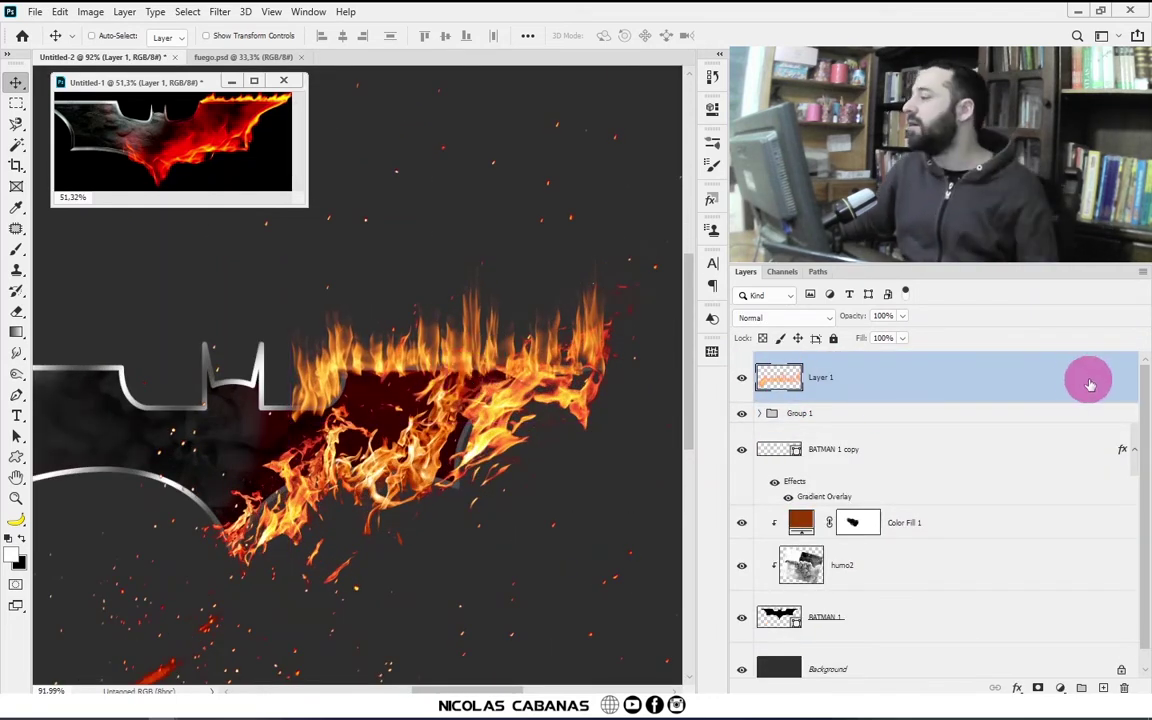
left_click(1017, 688)
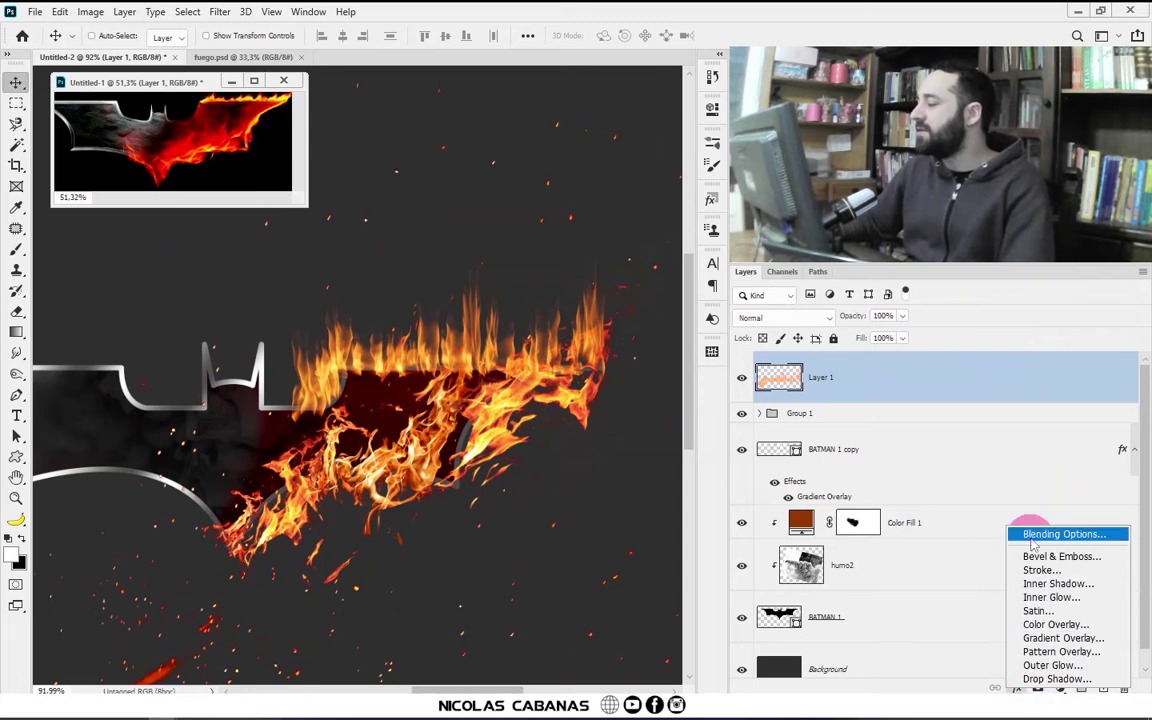
left_click(1034, 543)
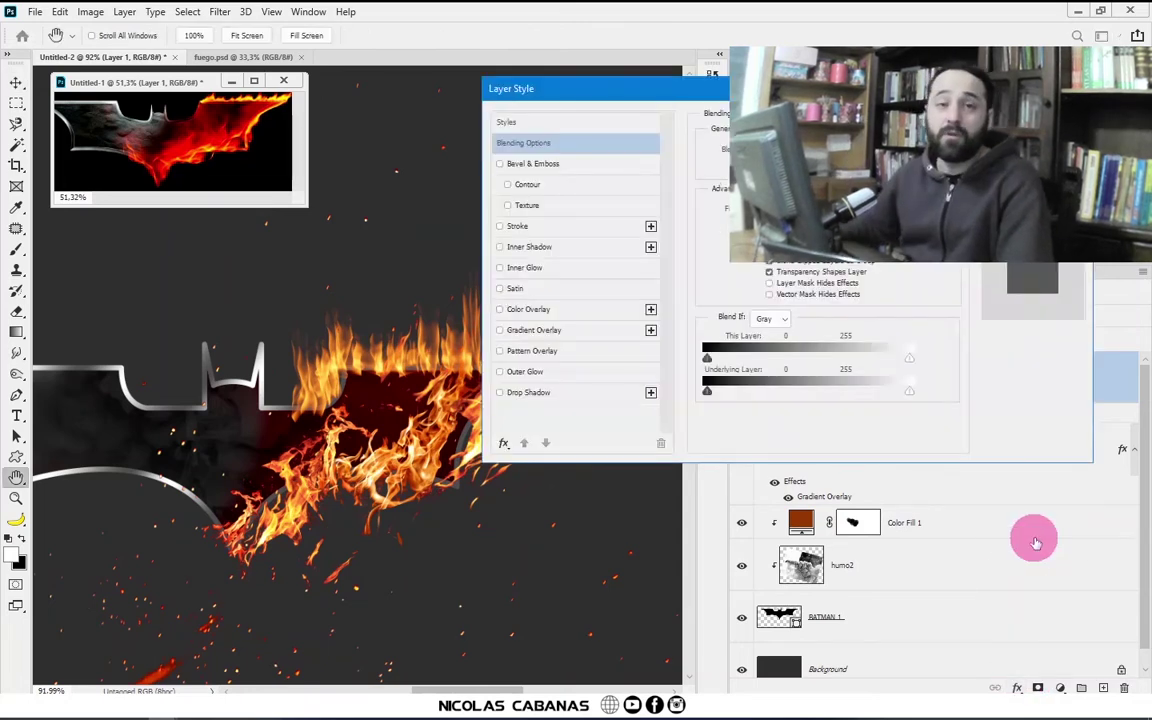
left_click(559, 127)
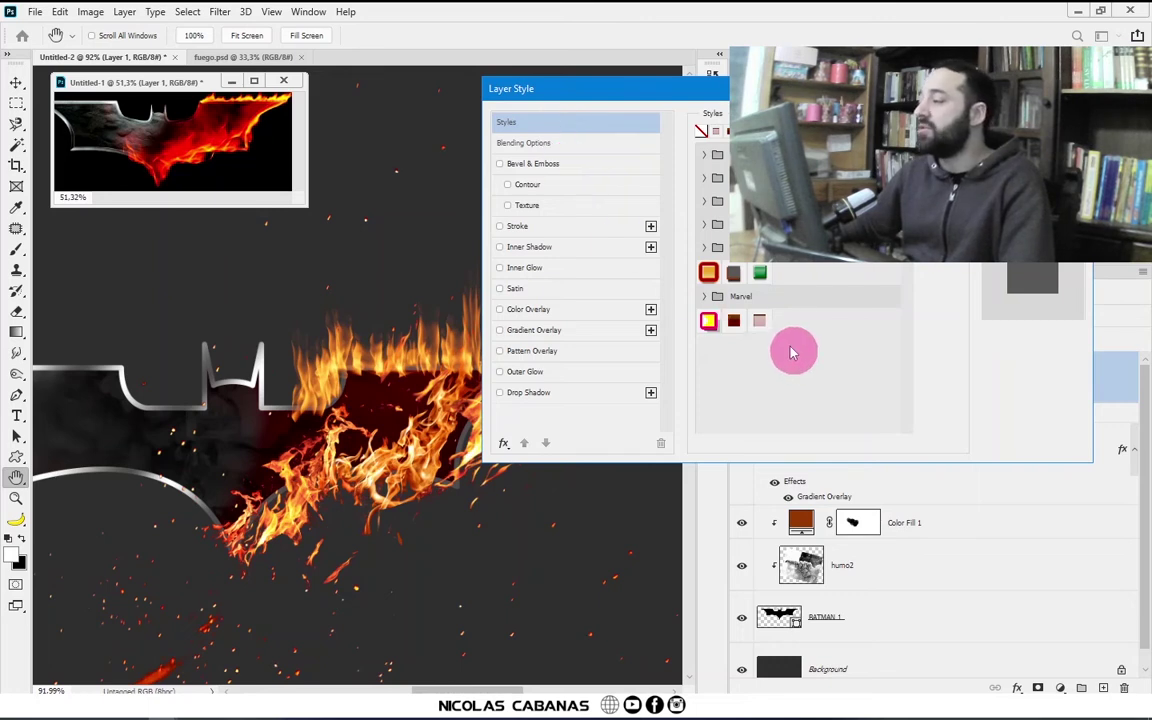
left_click(757, 318)
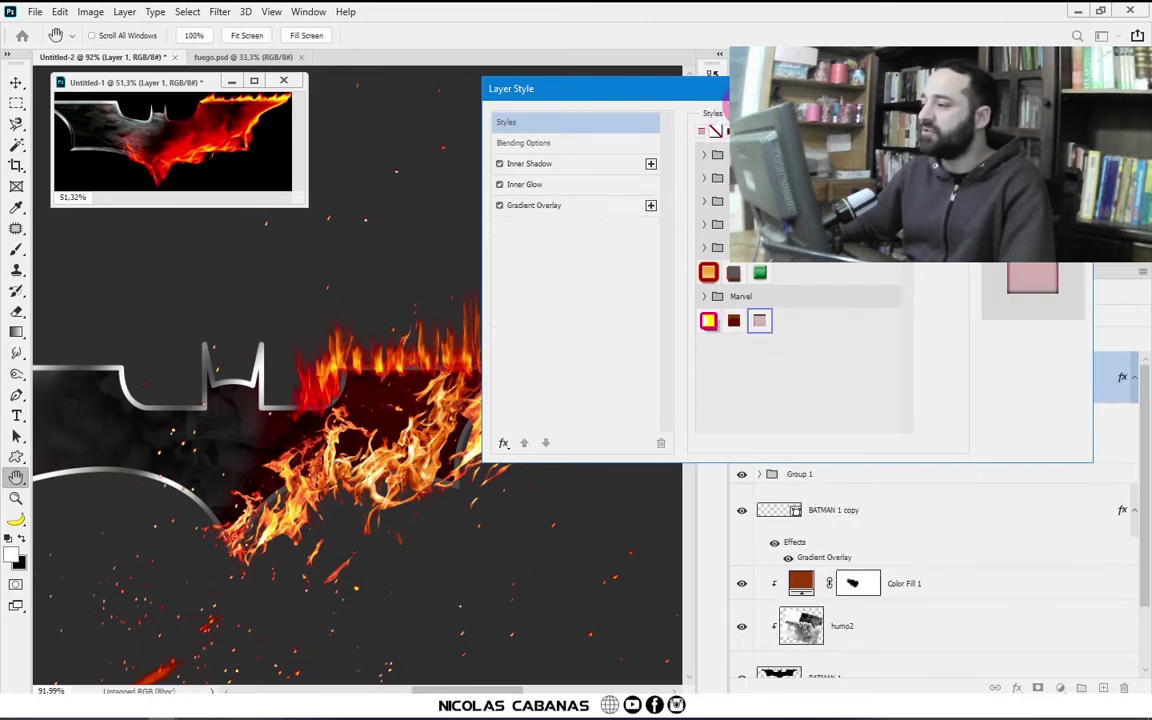
left_click_drag(722, 96, 968, 141)
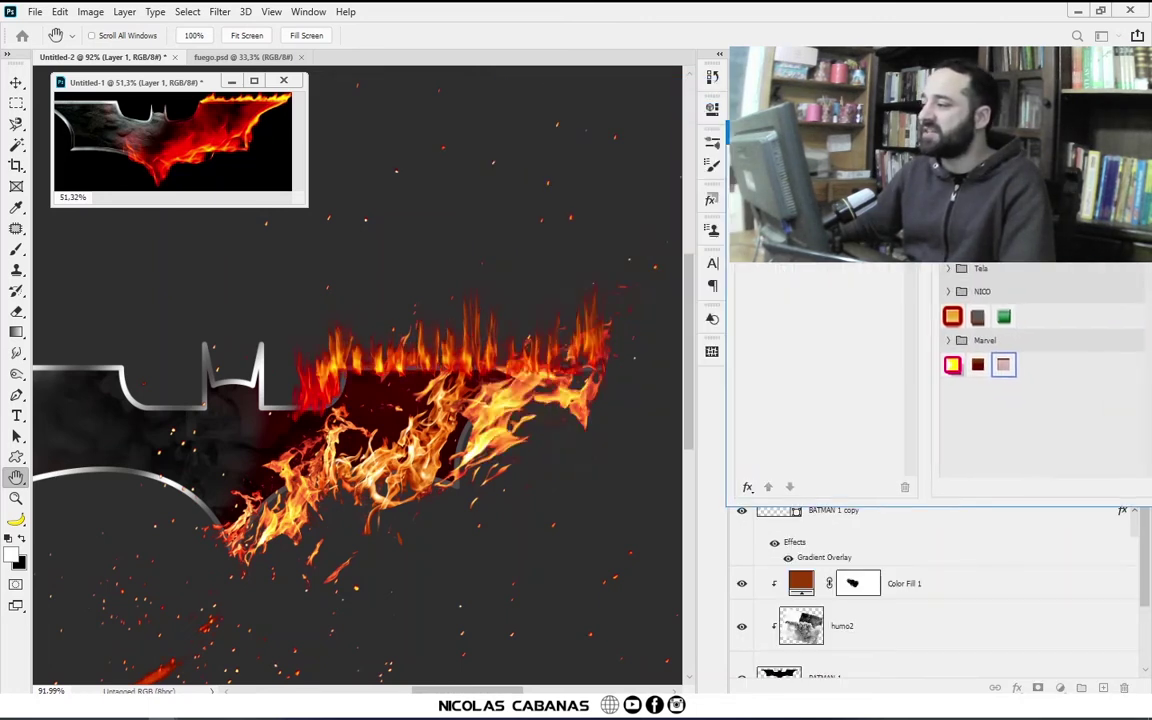
left_click(981, 366)
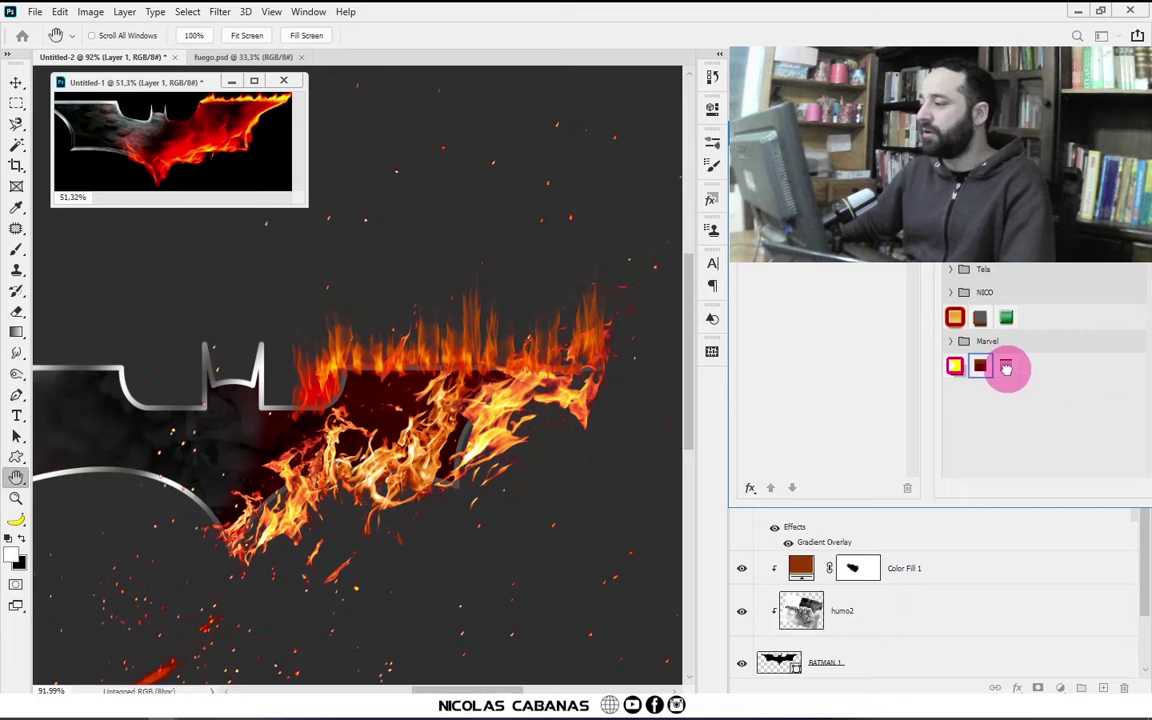
left_click(1006, 368)
left_click_drag(960, 133, 769, 142)
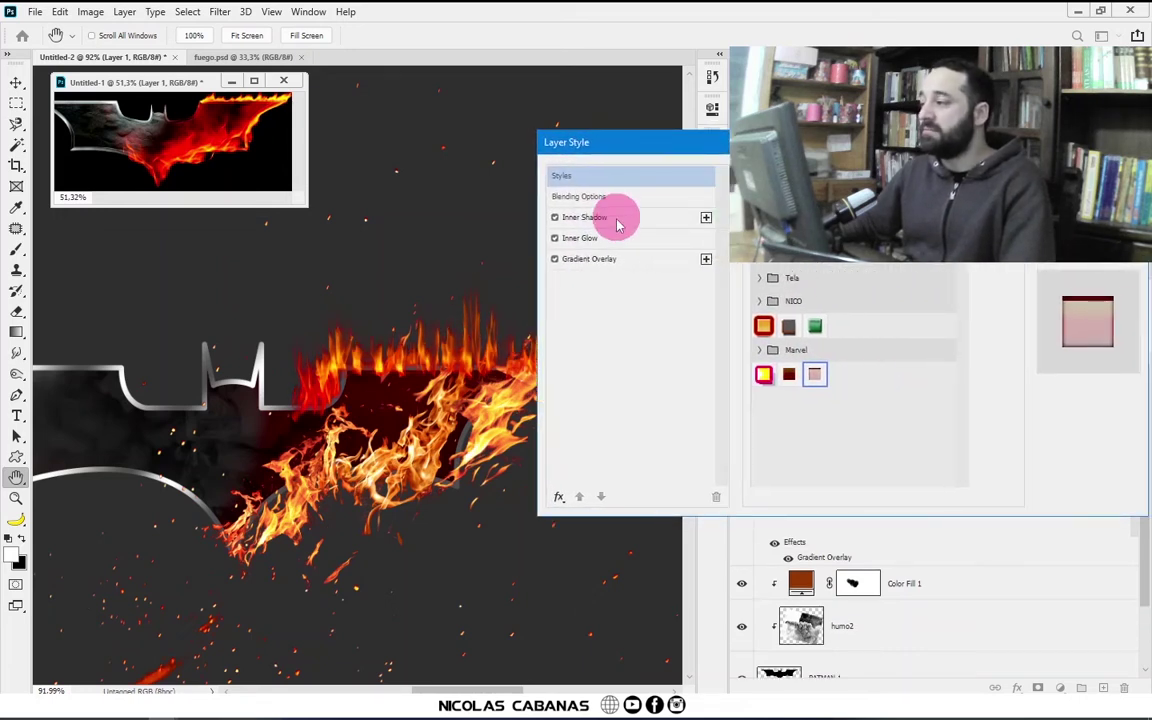
Step: Keep Inner Shadow, Inner Glow and Gradient Overlay enabled, confirm, and nudge the flames 15 px
left_click(617, 222)
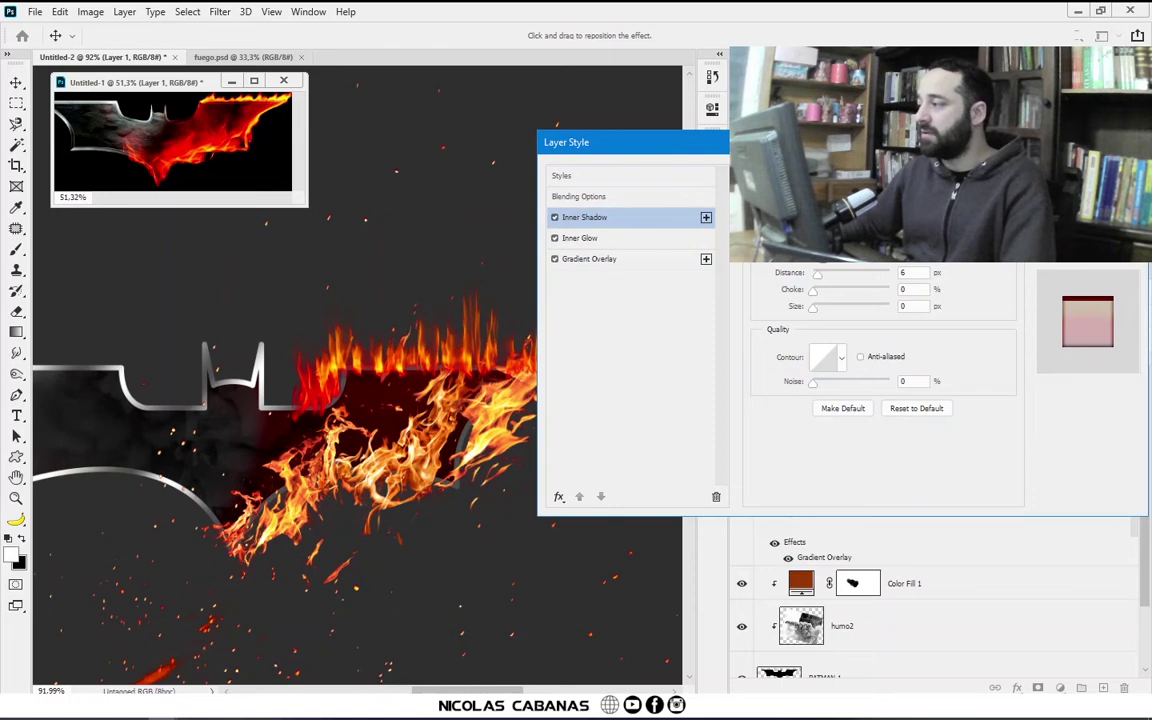
left_click(640, 240)
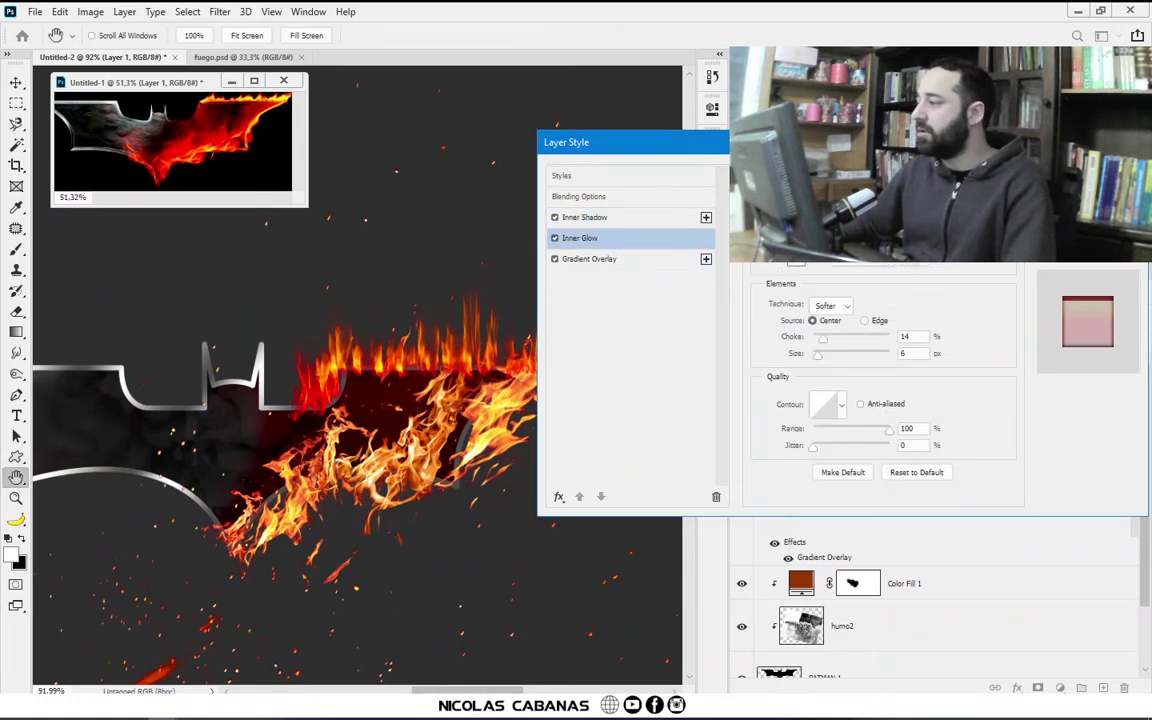
left_click(619, 261)
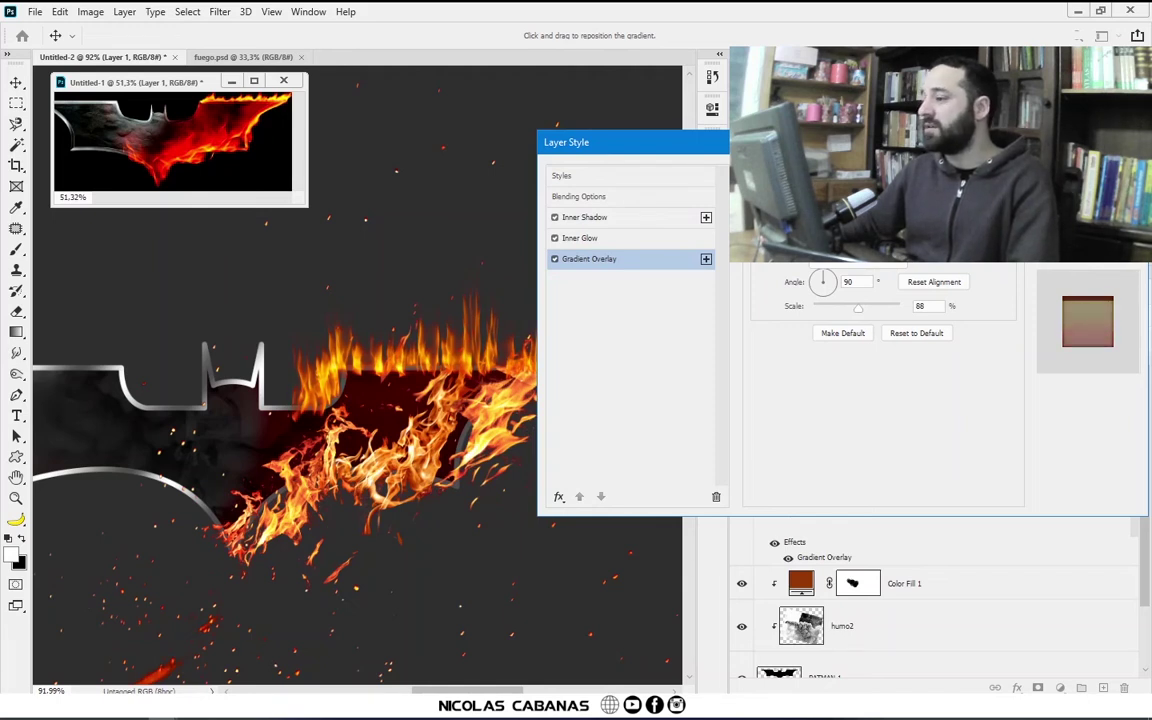
key("Return")
left_click_drag(438, 358, 446, 355)
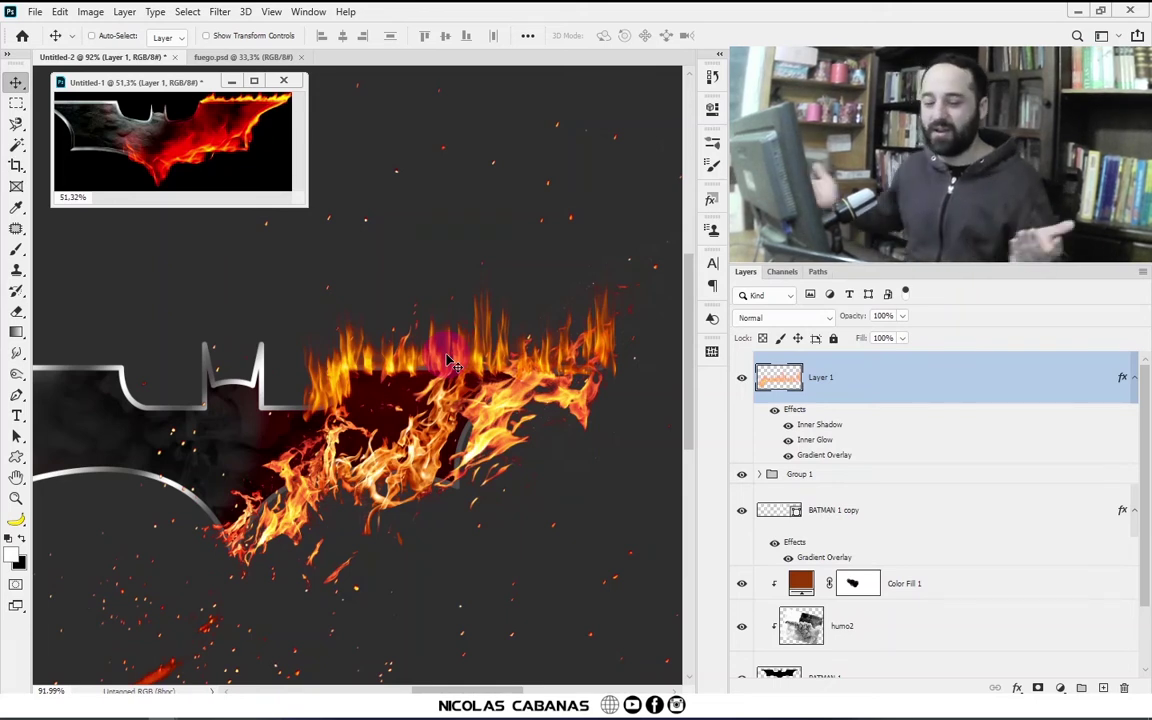
key("ctrl+0")
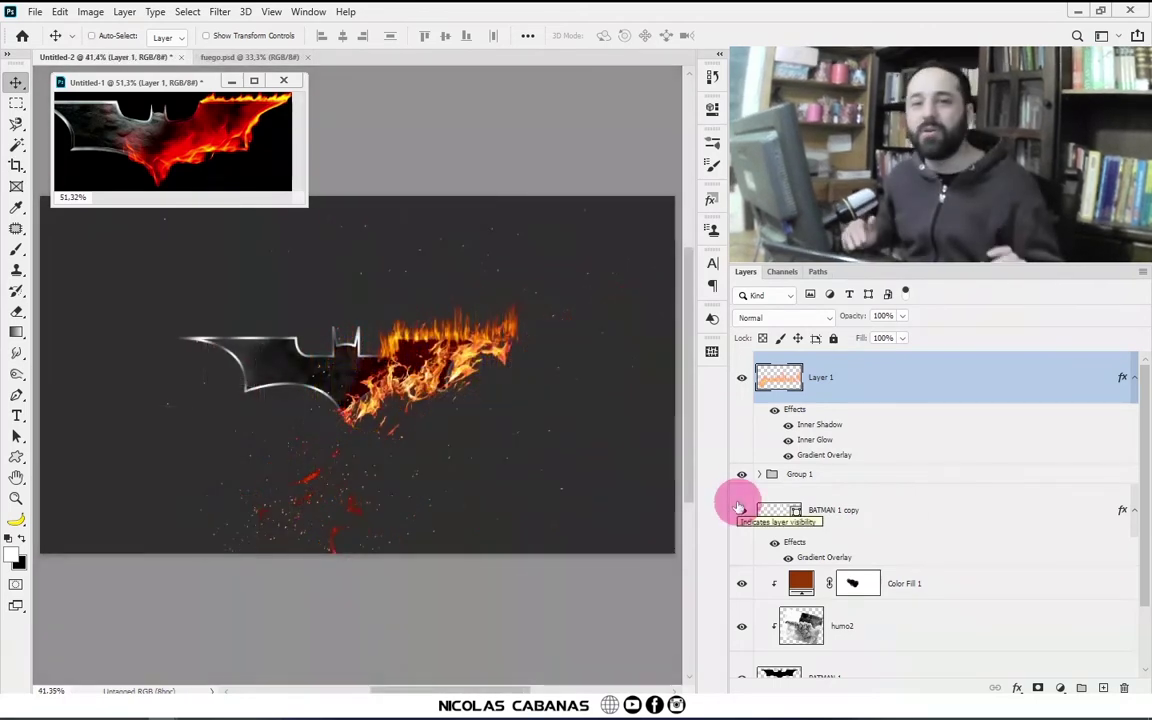